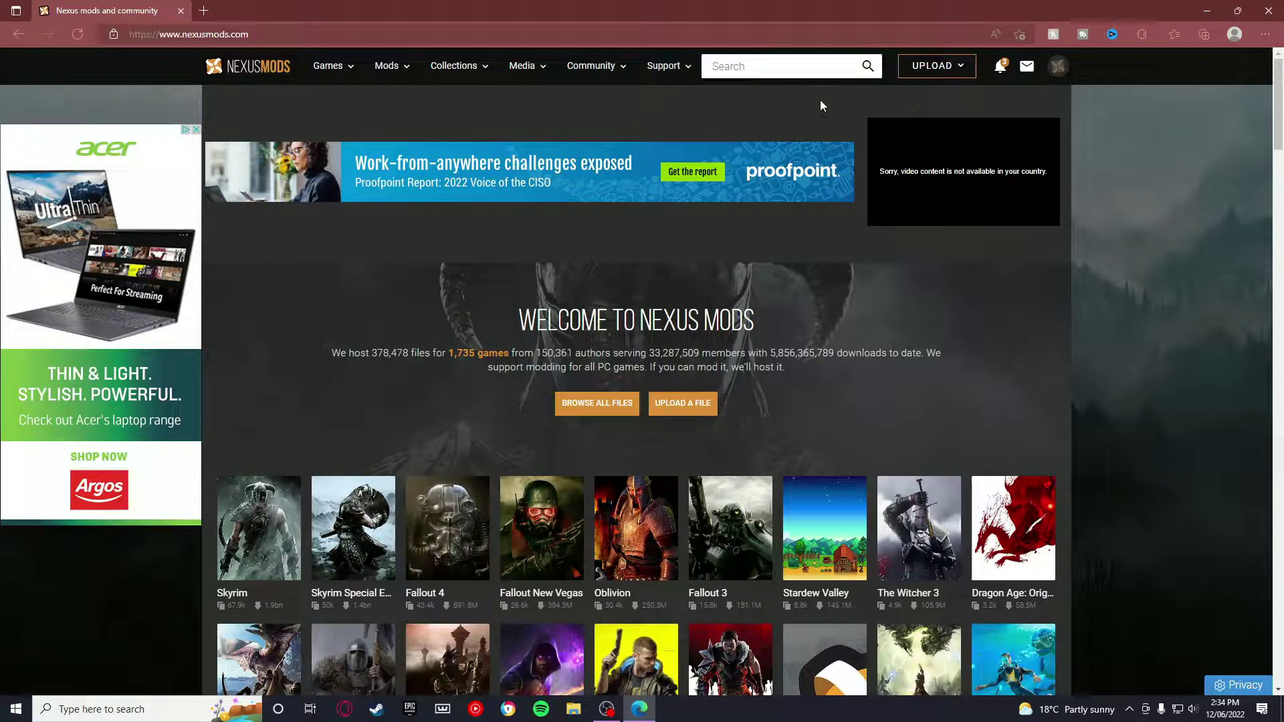
# Glance at the account menu on the Nexus Mods home page, then close it
pyautogui.scroll(-5, 857, 242)
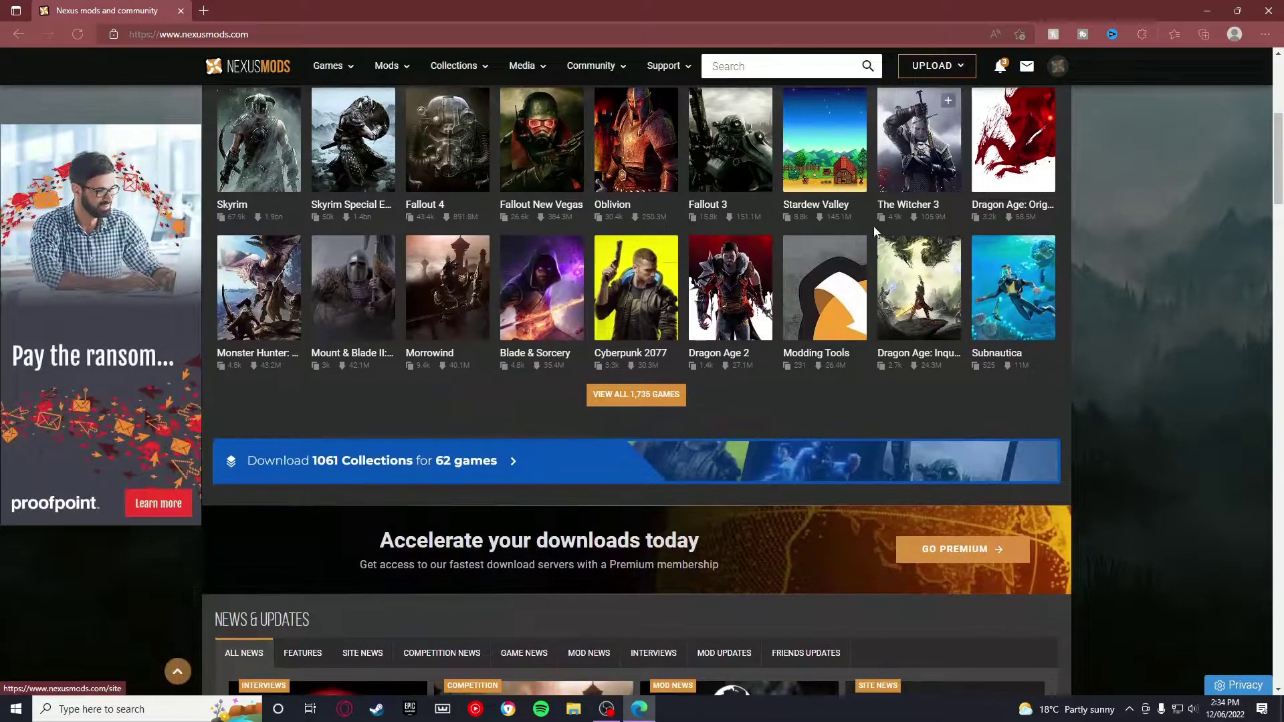
pyautogui.scroll(5, 890, 222)
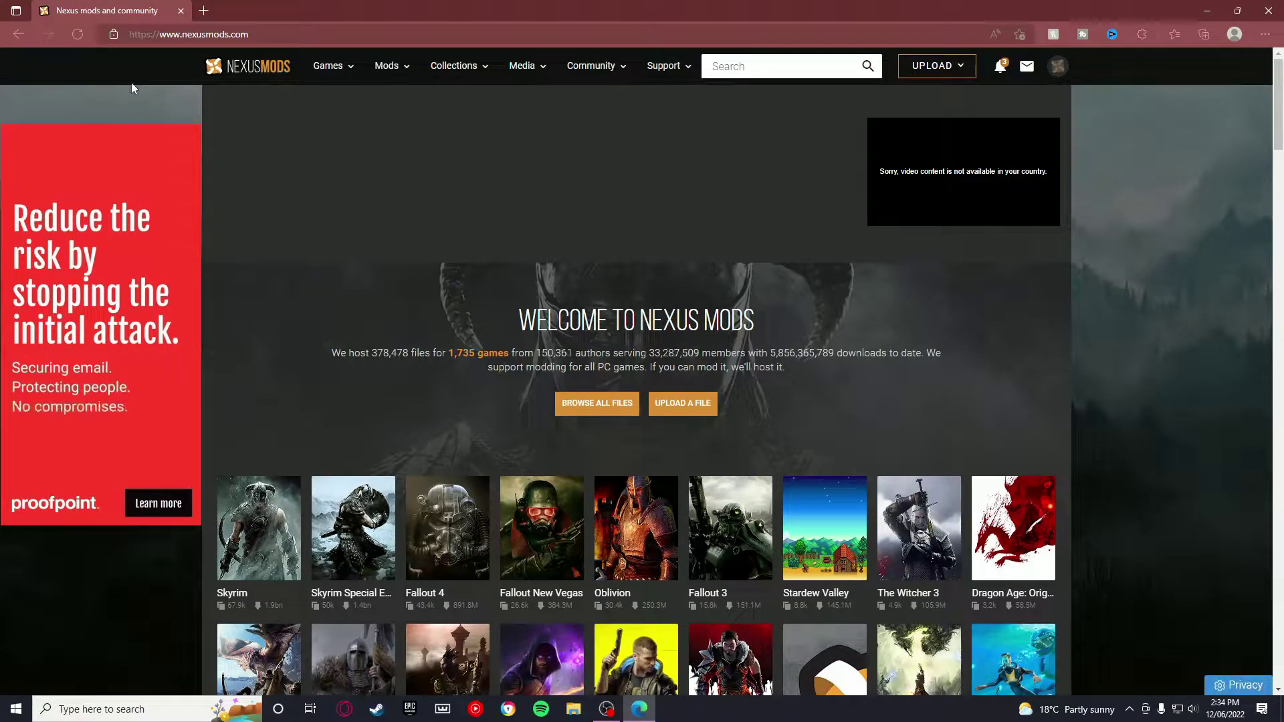
pyautogui.click(1058, 65)
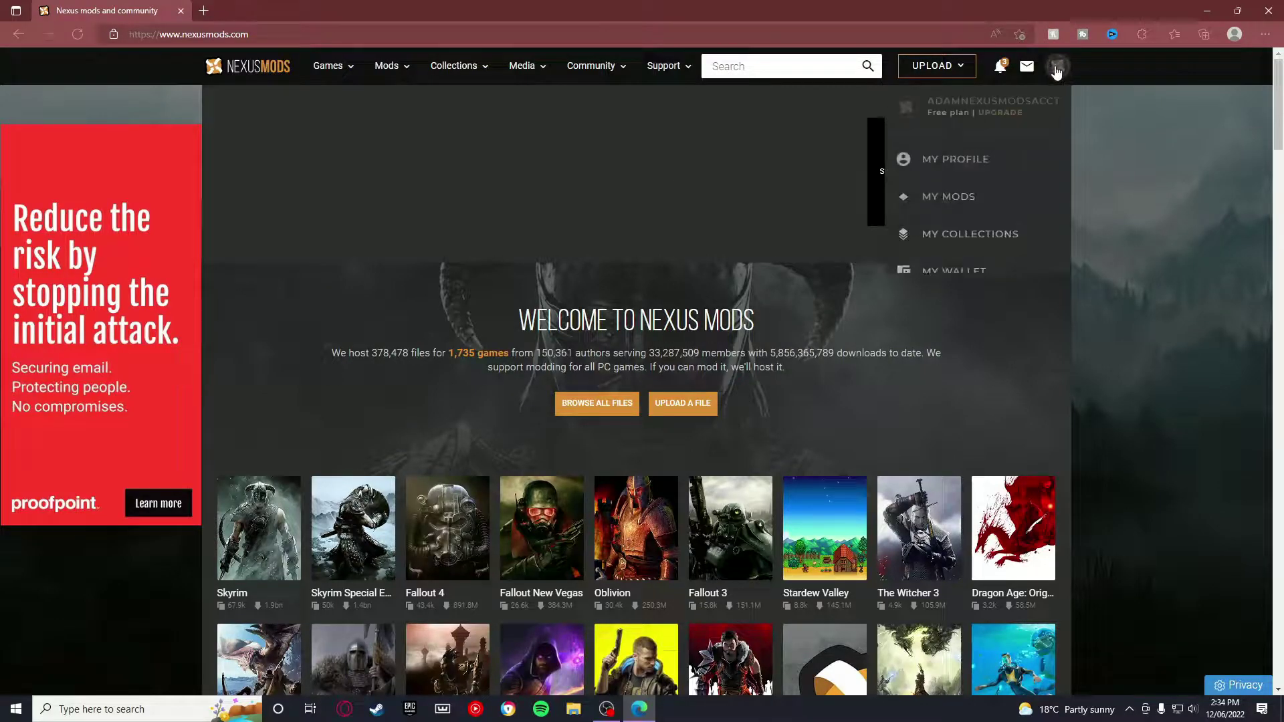
pyautogui.click(1192, 132)
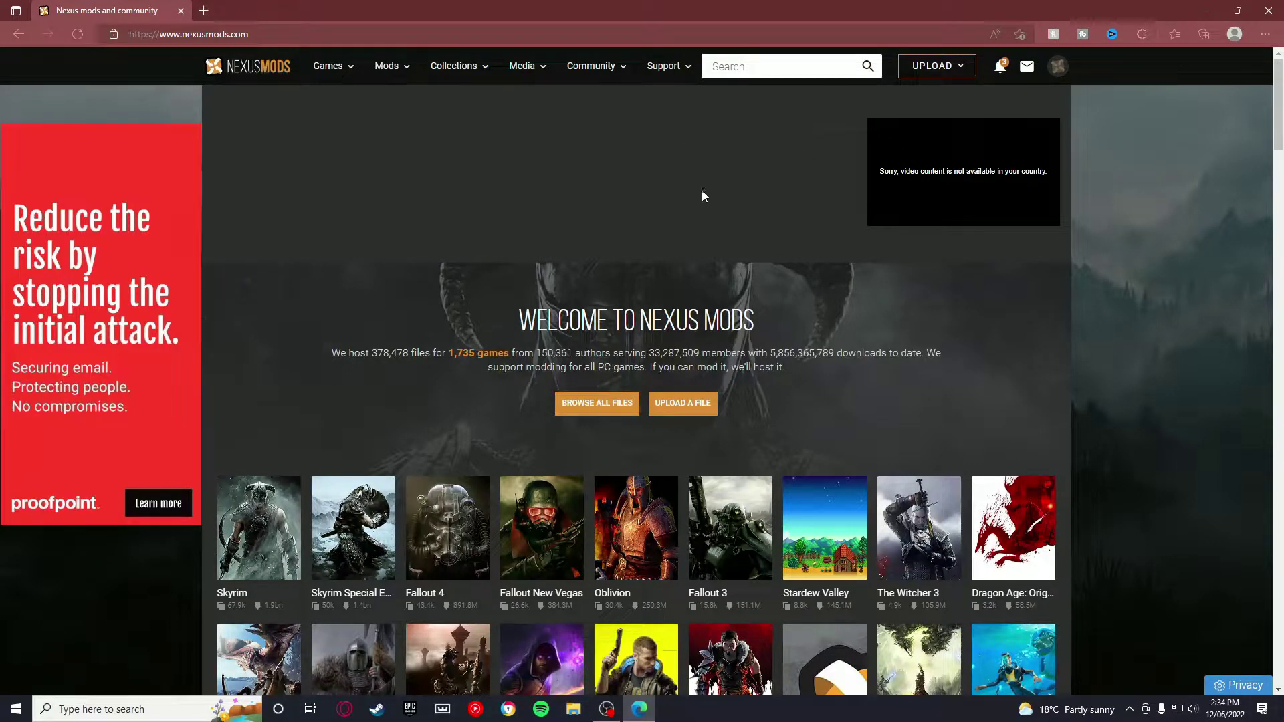
# Pick No Man's Sky from the full list of 1,735 games and scroll to More Mods
pyautogui.scroll(-7, 702, 191)
pyautogui.click(598, 296)
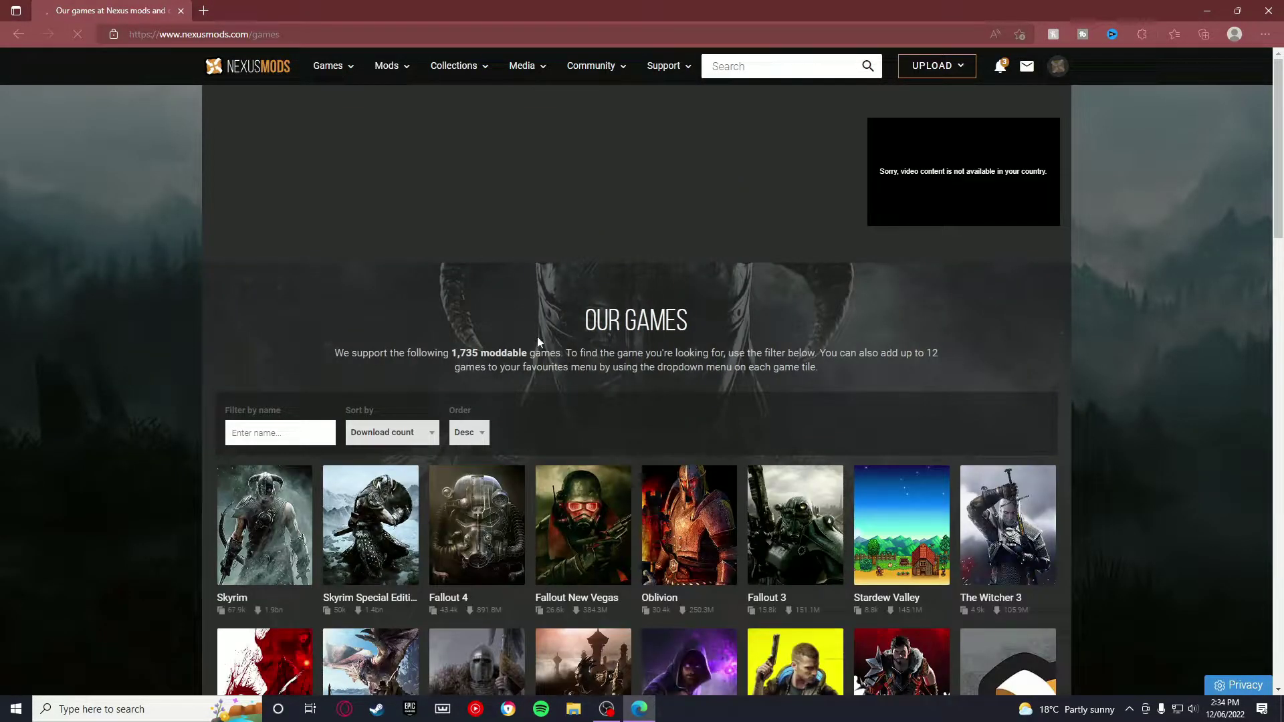
pyautogui.scroll(-8, 462, 375)
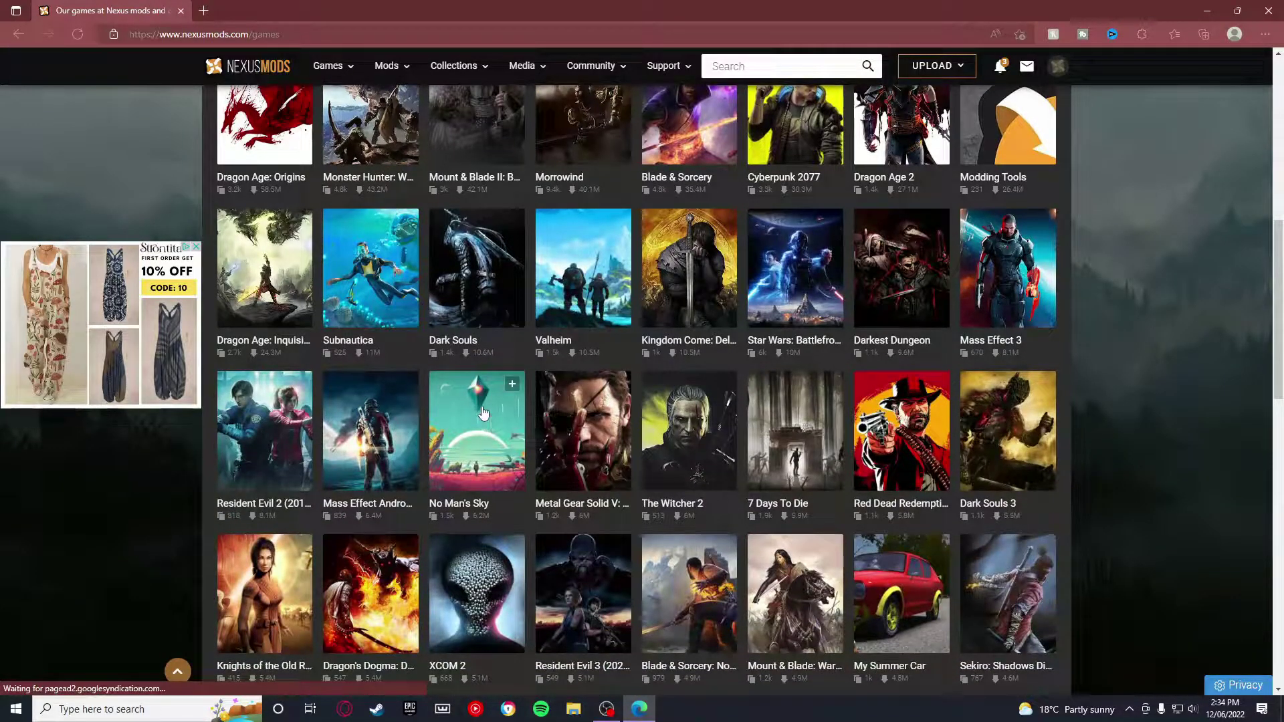
pyautogui.click(484, 413)
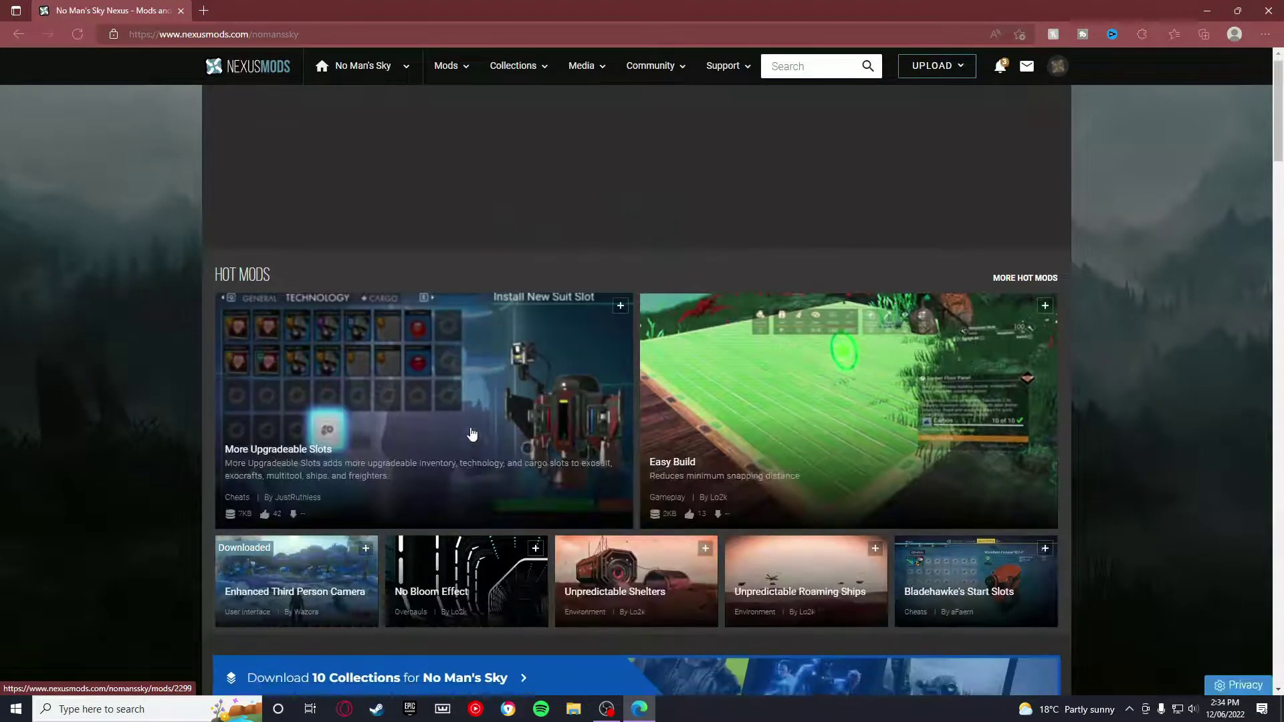
pyautogui.scroll(-4, 471, 428)
pyautogui.scroll(-3, 471, 433)
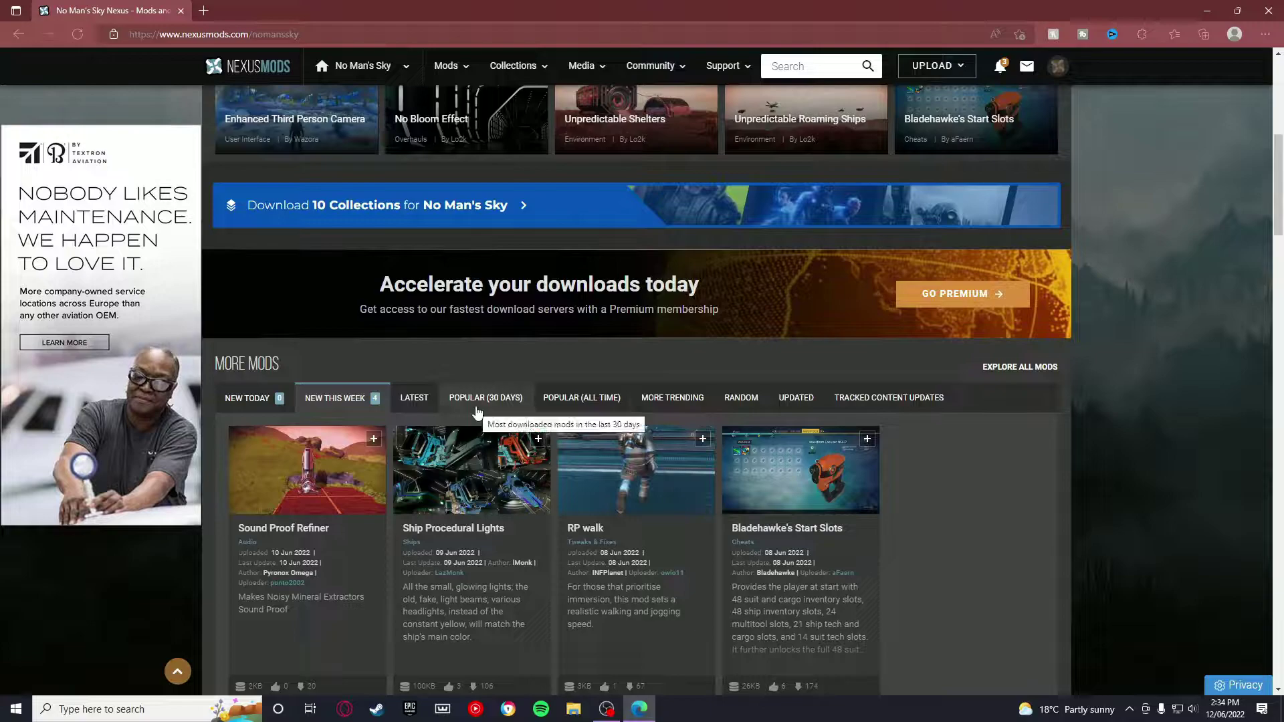
pyautogui.click(473, 408)
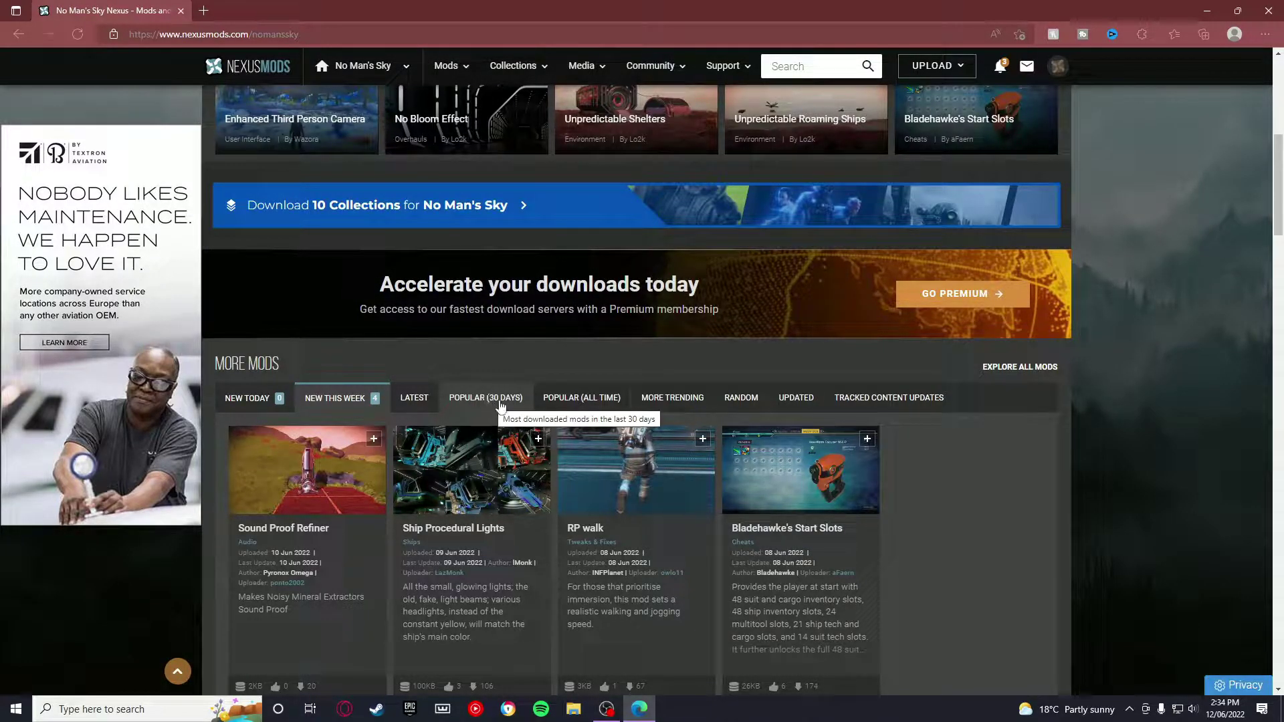
# Switch More Mods to Popular (All Time) and browse the cards, led by Reduced Launch Cost 2.4
pyautogui.click(582, 414)
pyautogui.scroll(-1, 581, 414)
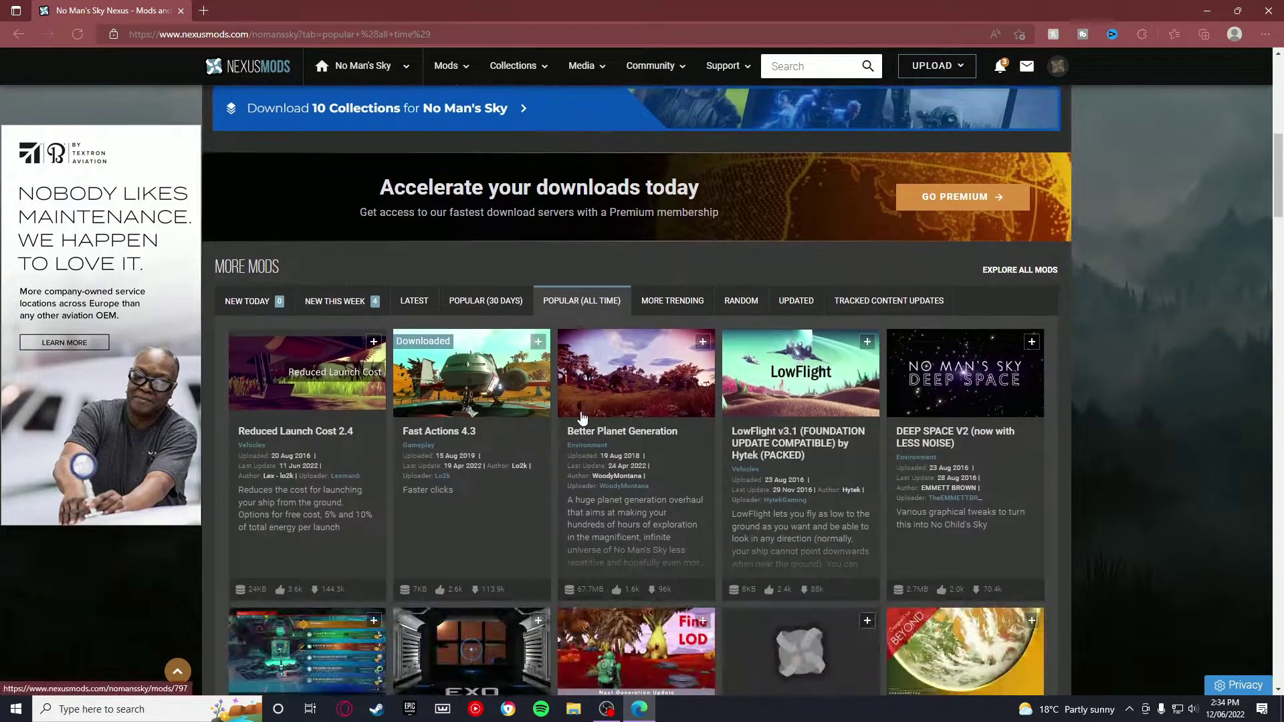
pyautogui.scroll(-10, 582, 418)
pyautogui.scroll(7, 581, 418)
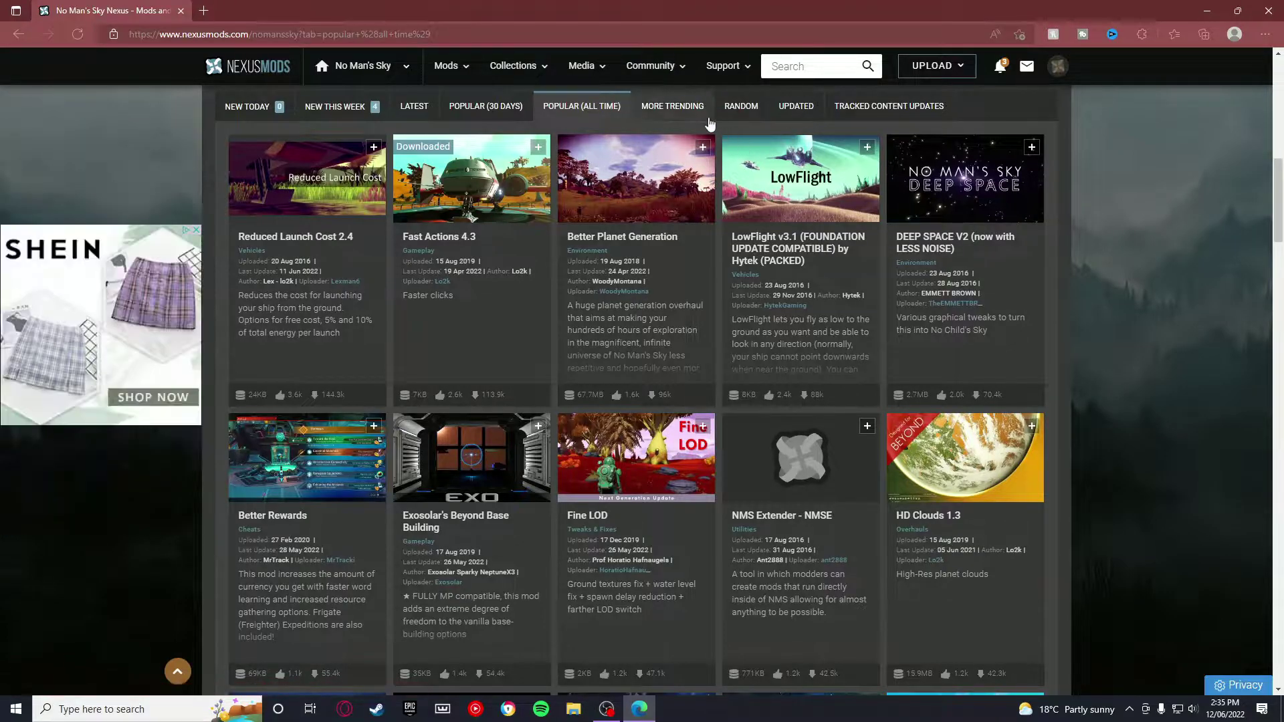
pyautogui.scroll(-5, 656, 200)
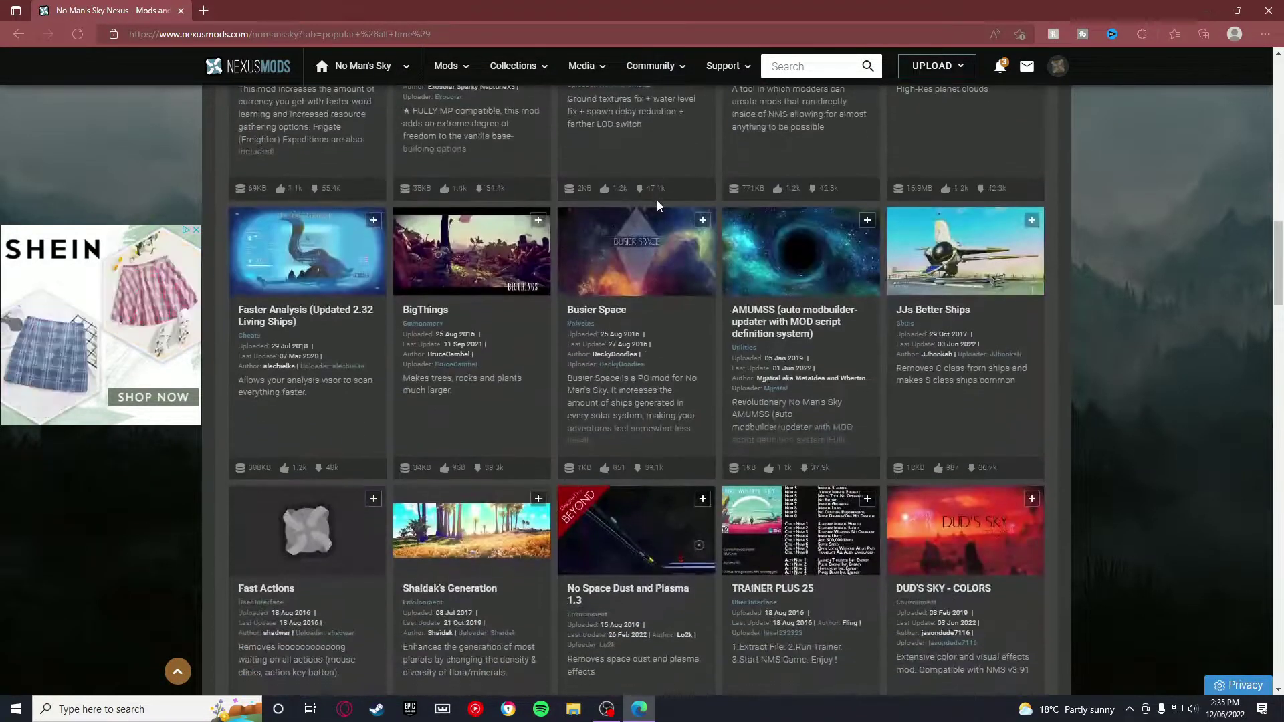
pyautogui.scroll(5, 660, 199)
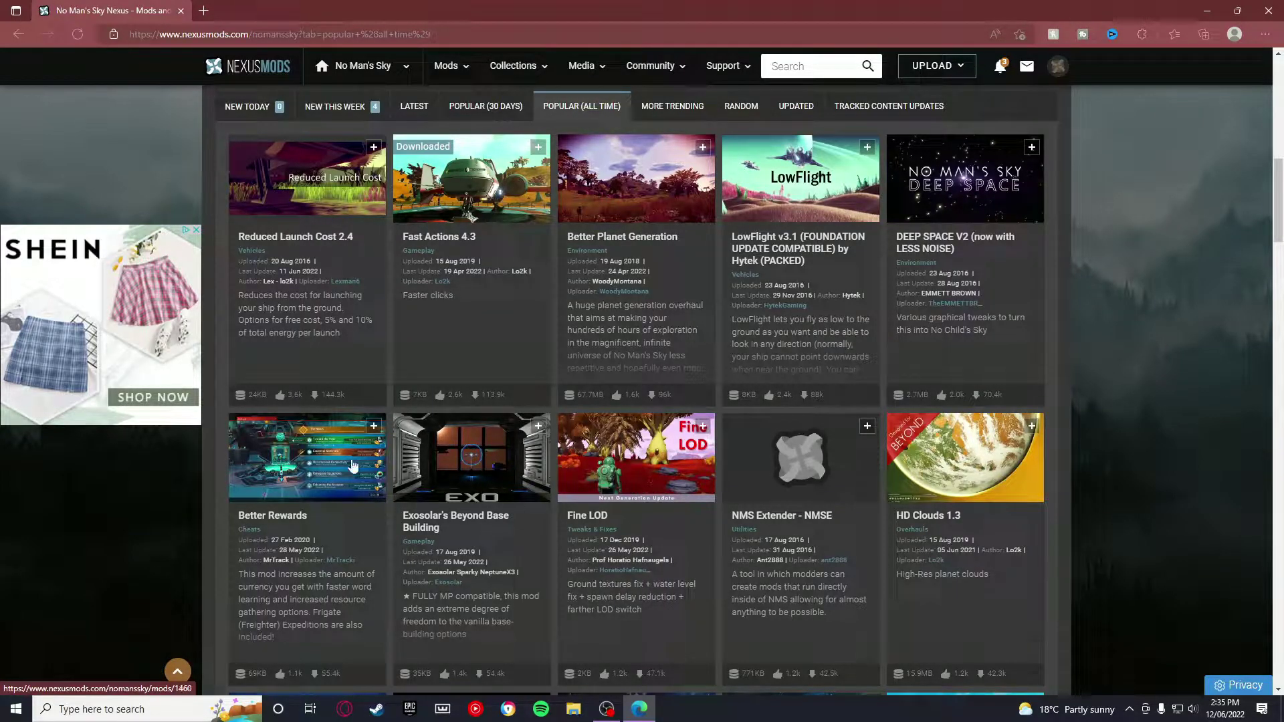
pyautogui.scroll(-3, 328, 468)
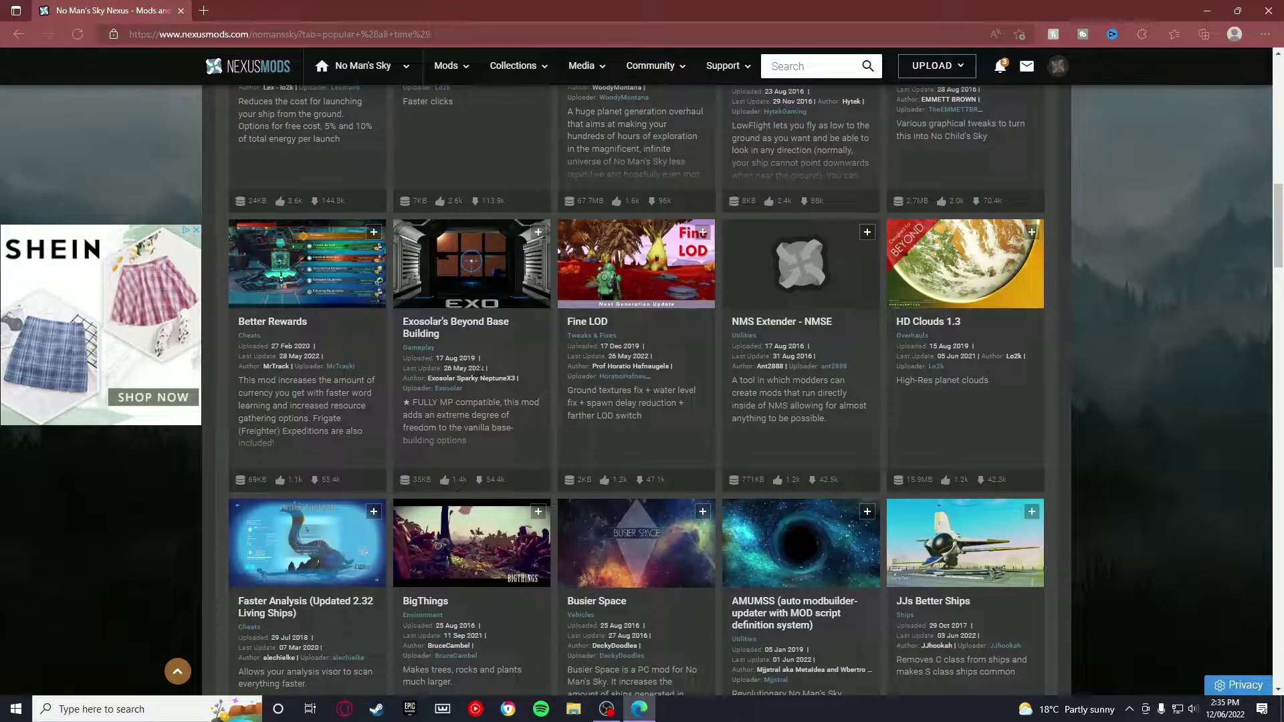
pyautogui.scroll(3, 483, 368)
pyautogui.scroll(-4, 772, 308)
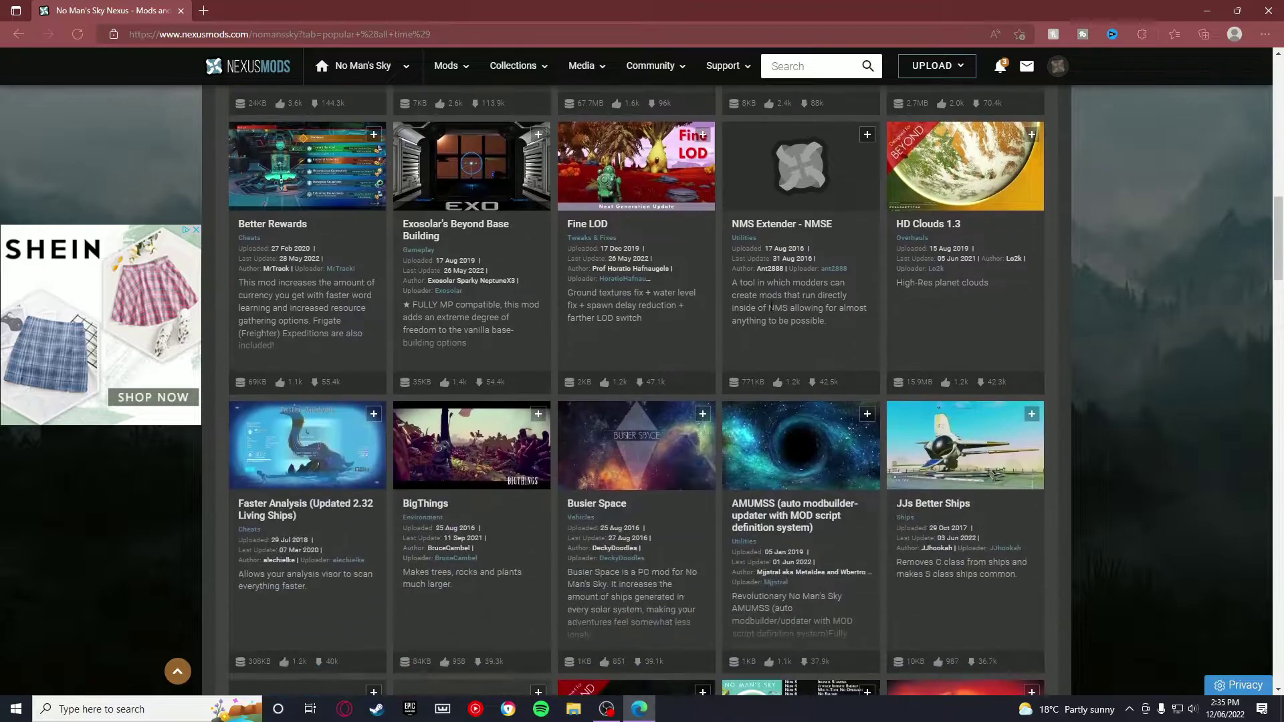
pyautogui.scroll(7, 897, 435)
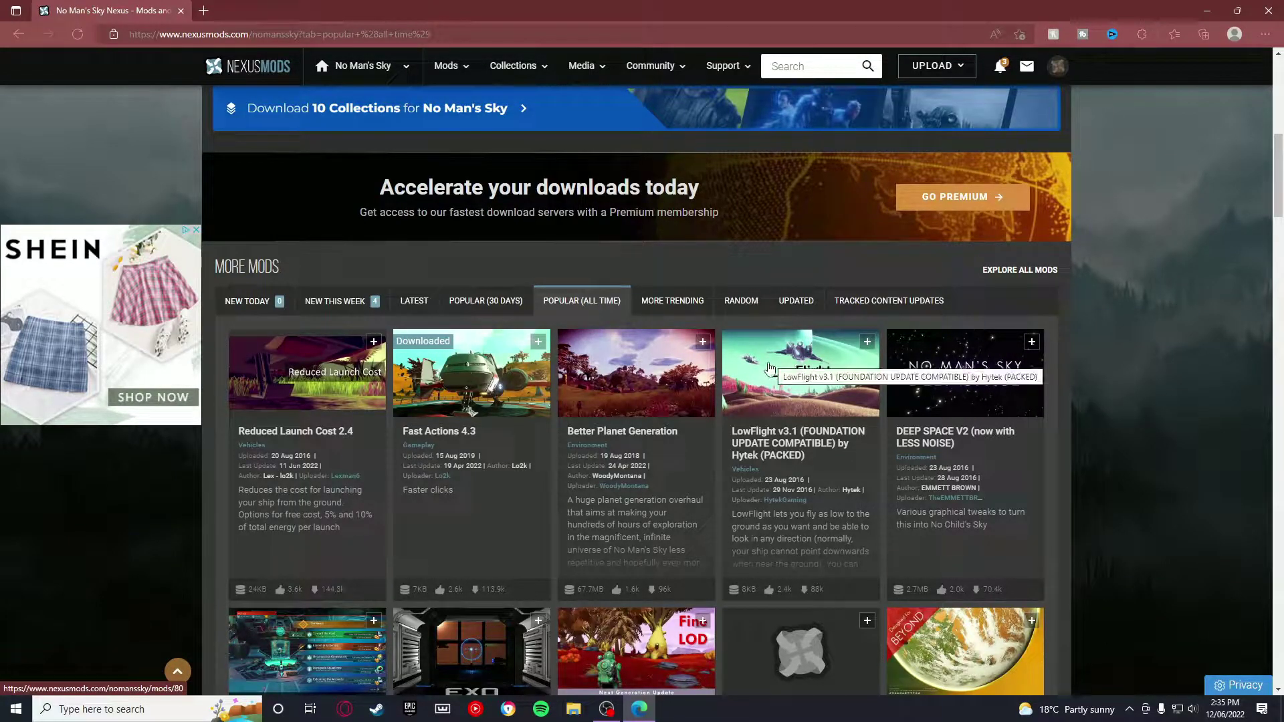
pyautogui.click(489, 382)
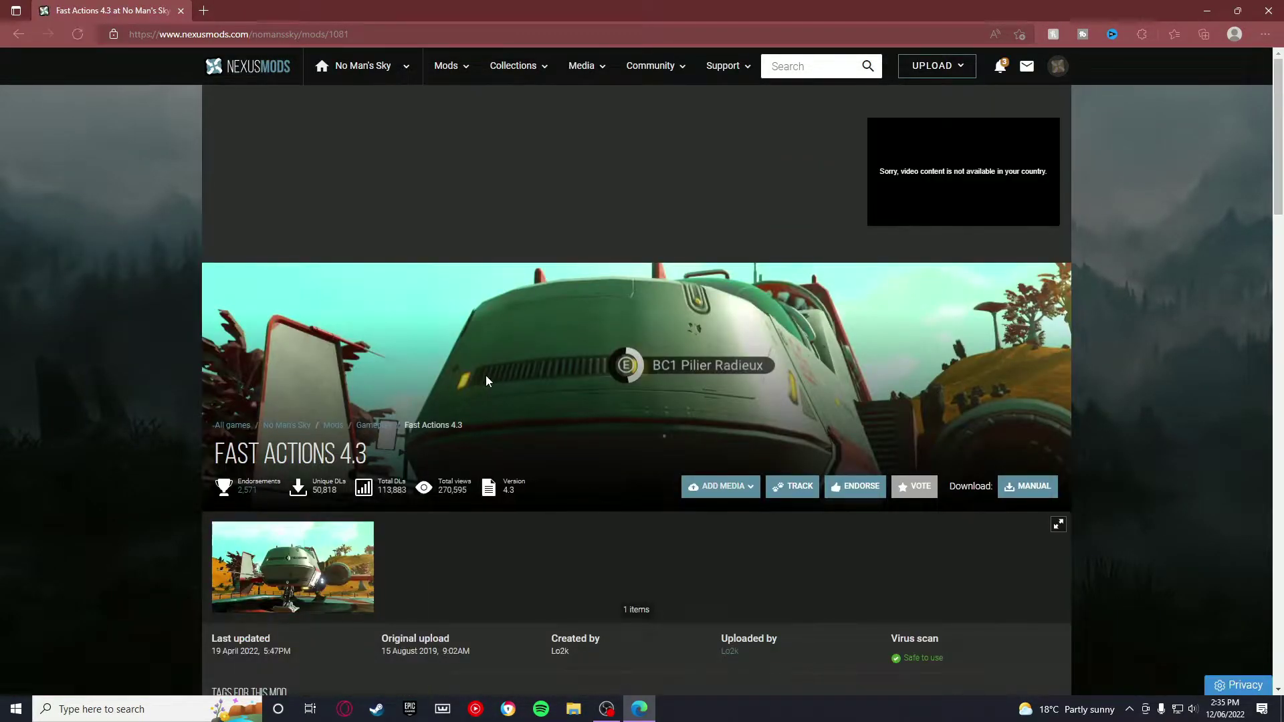
pyautogui.scroll(-5, 692, 339)
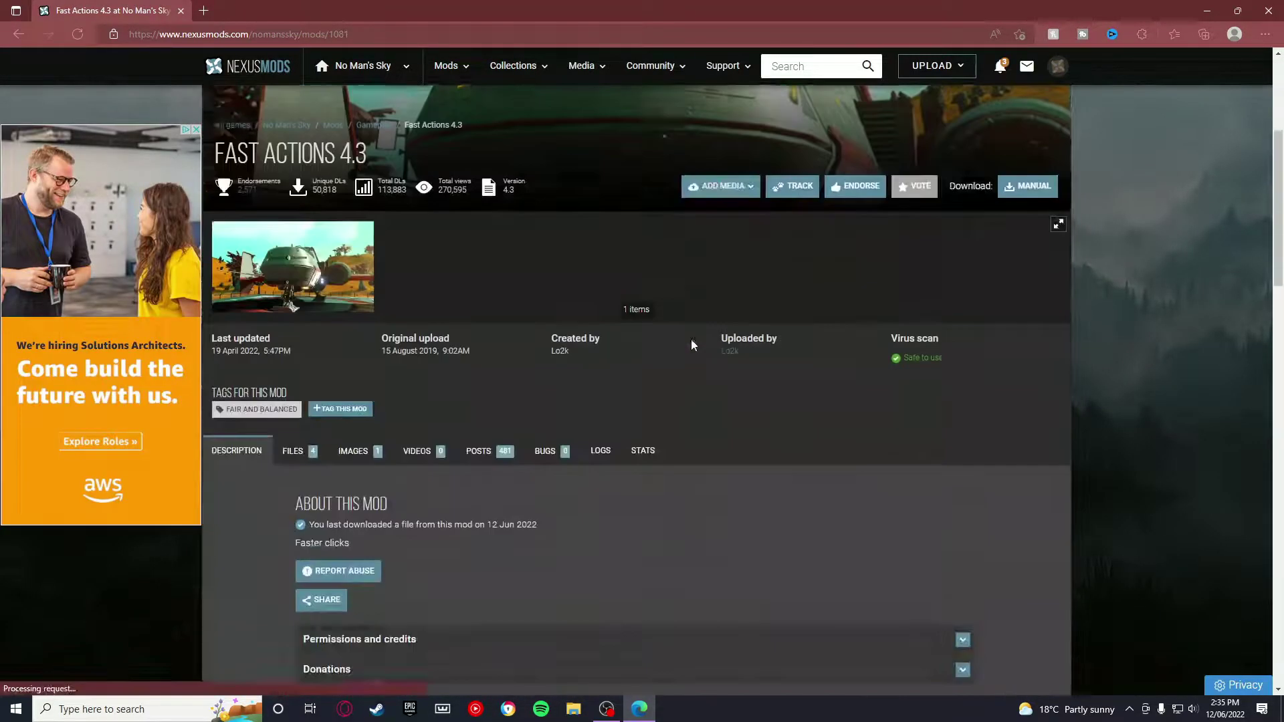
pyautogui.scroll(1, 375, 311)
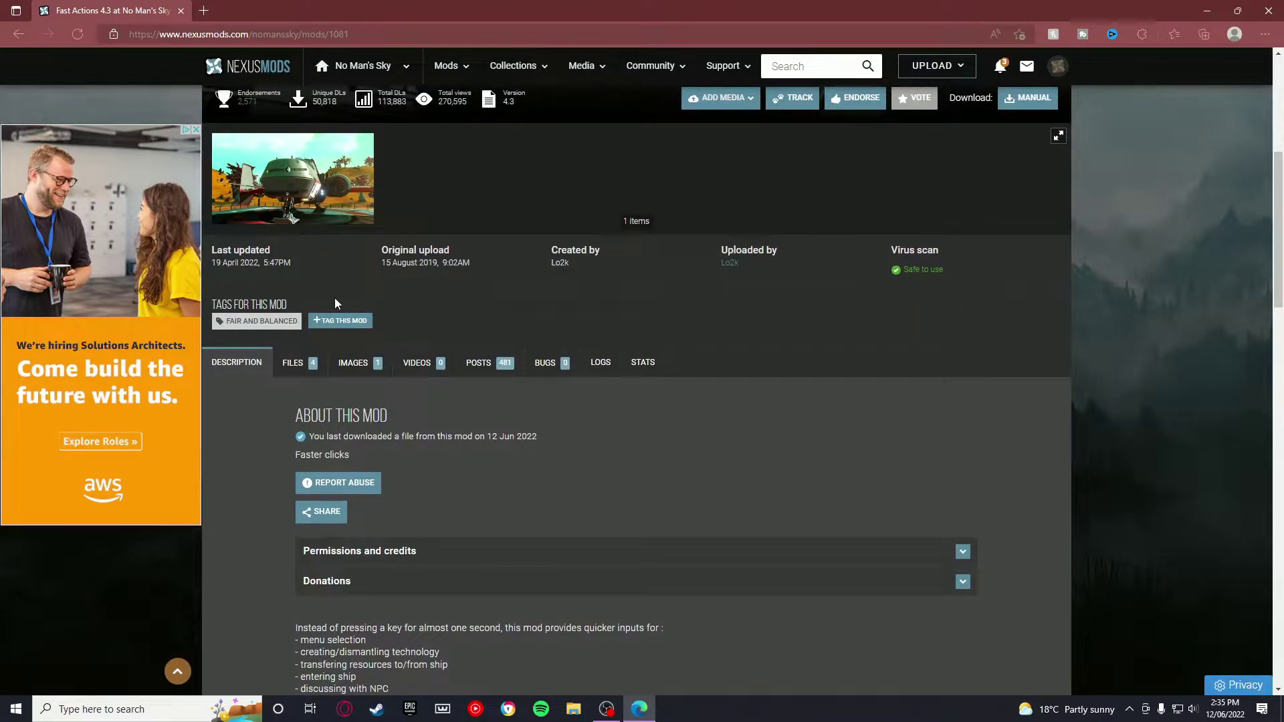
pyautogui.moveTo(215, 263); pyautogui.dragTo(248, 263)
pyautogui.click(292, 280)
pyautogui.moveTo(386, 262); pyautogui.dragTo(465, 290)
pyautogui.click(467, 290)
pyautogui.scroll(-12, 472, 298)
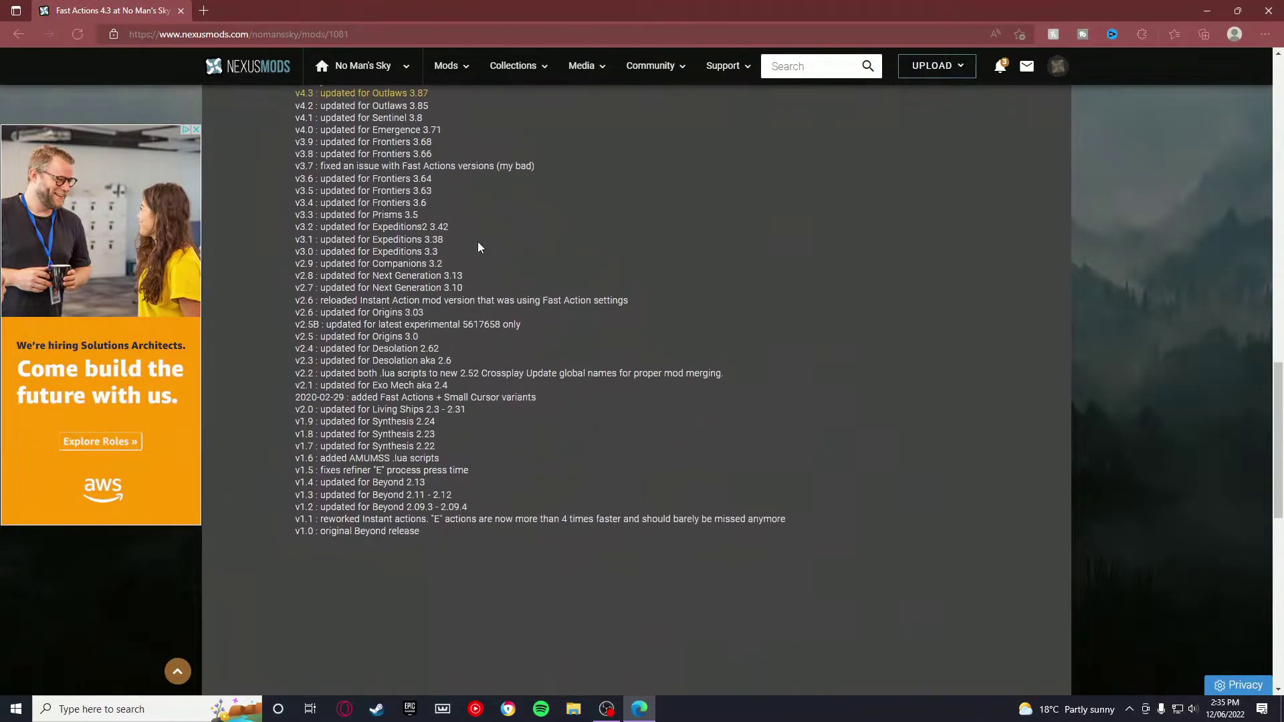
pyautogui.scroll(1, 390, 274)
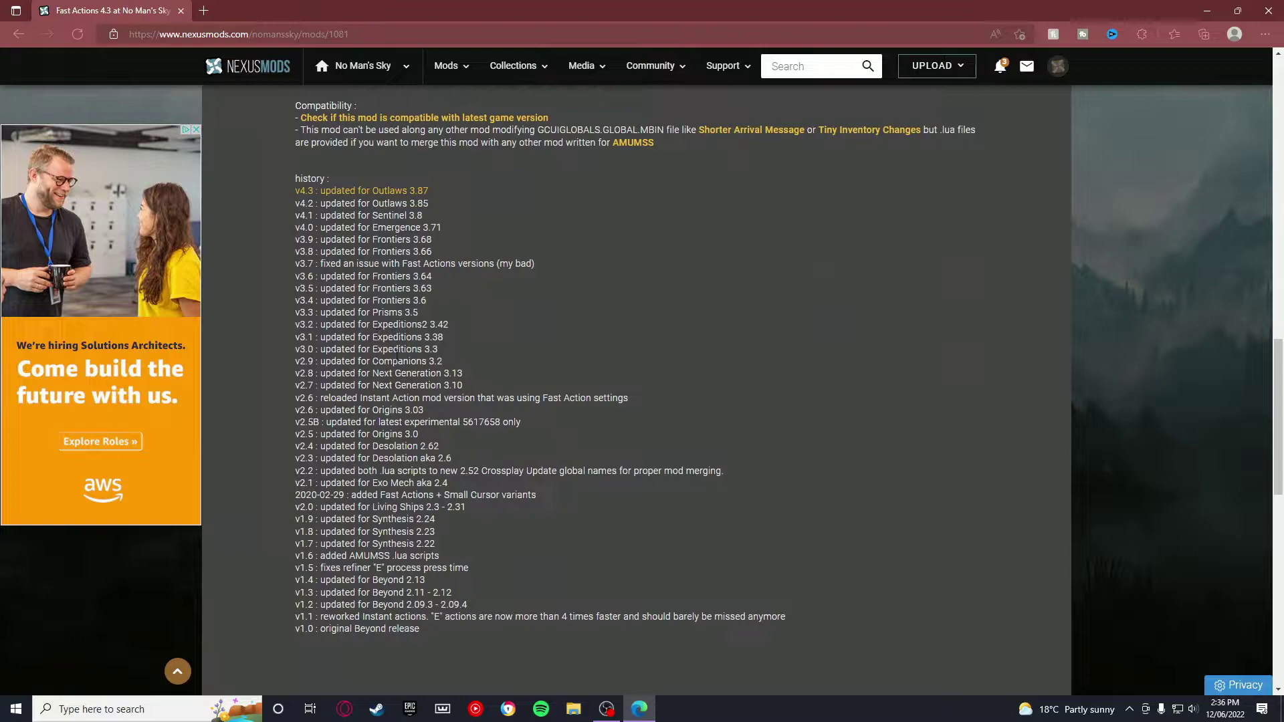
pyautogui.scroll(10, 397, 352)
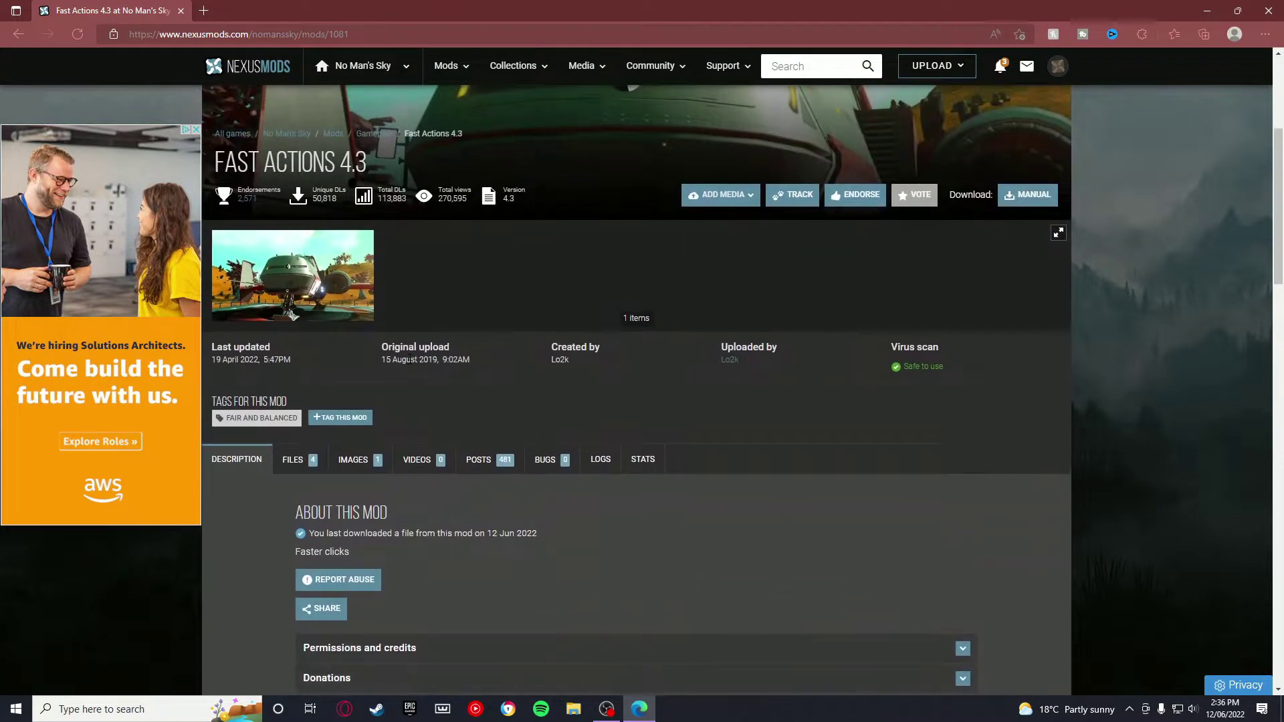
pyautogui.moveTo(892, 369); pyautogui.dragTo(945, 370)
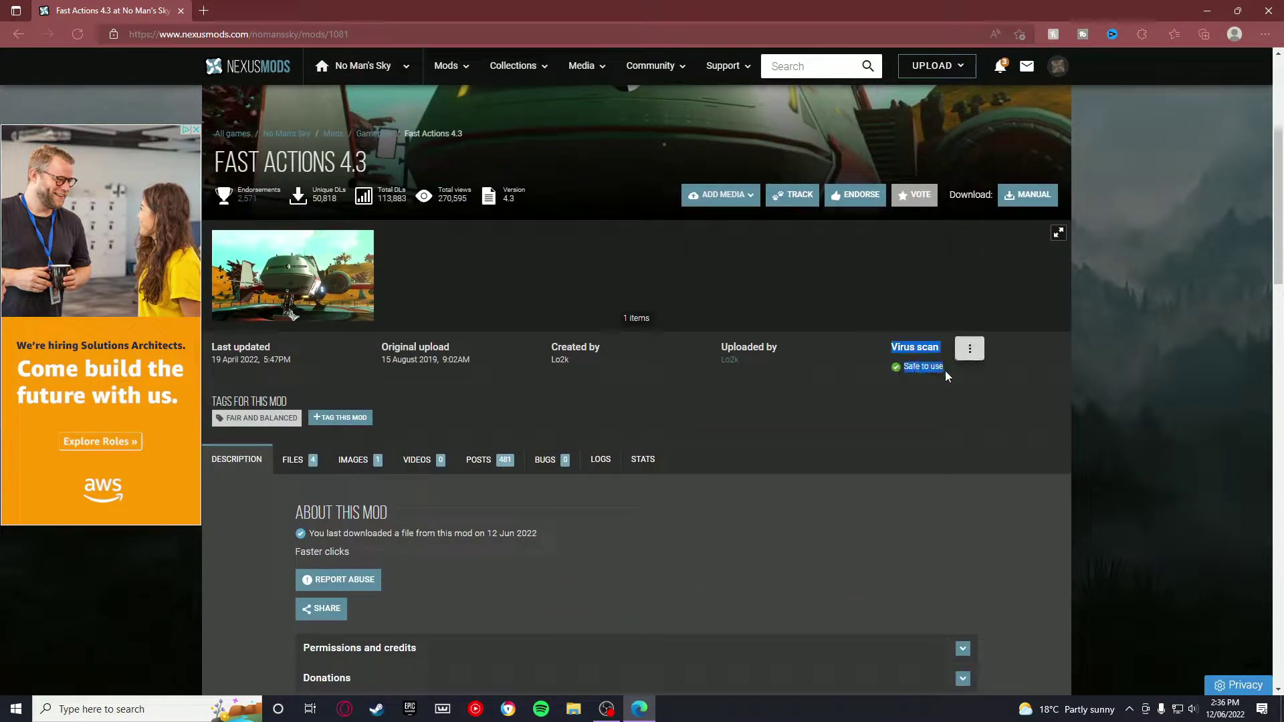
pyautogui.click(952, 374)
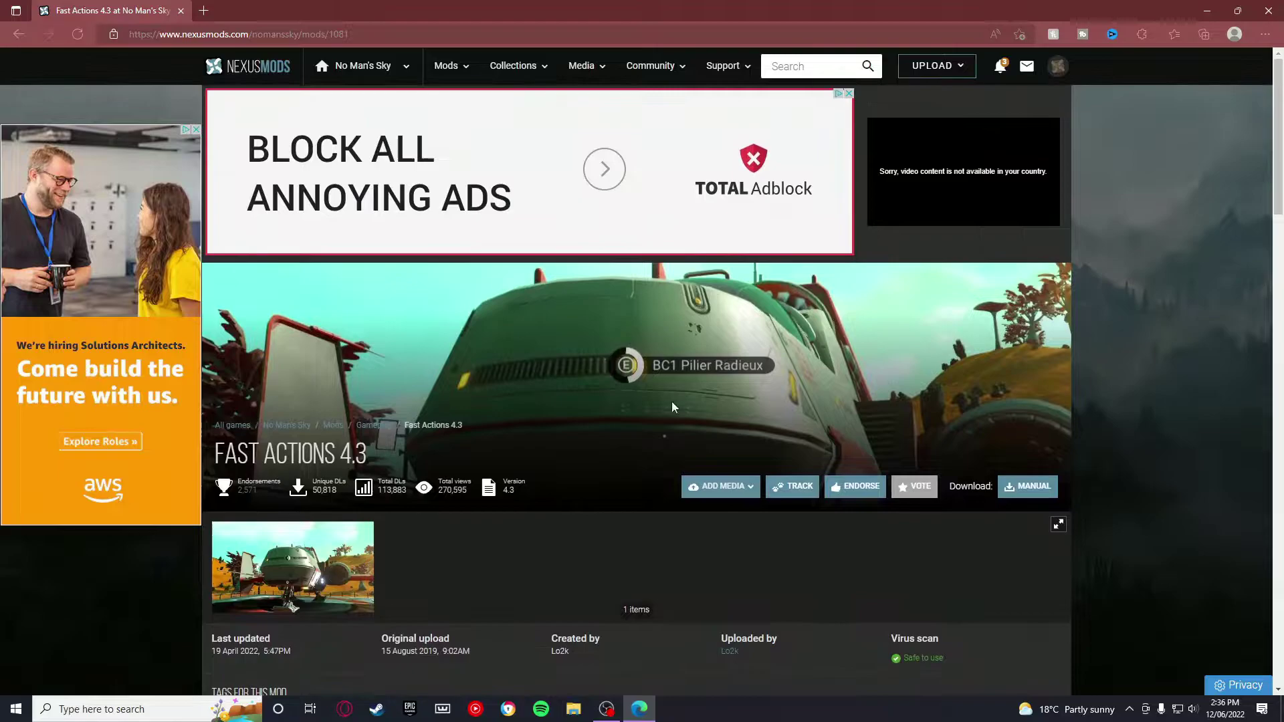
pyautogui.scroll(-3, 533, 373)
pyautogui.scroll(-1, 533, 373)
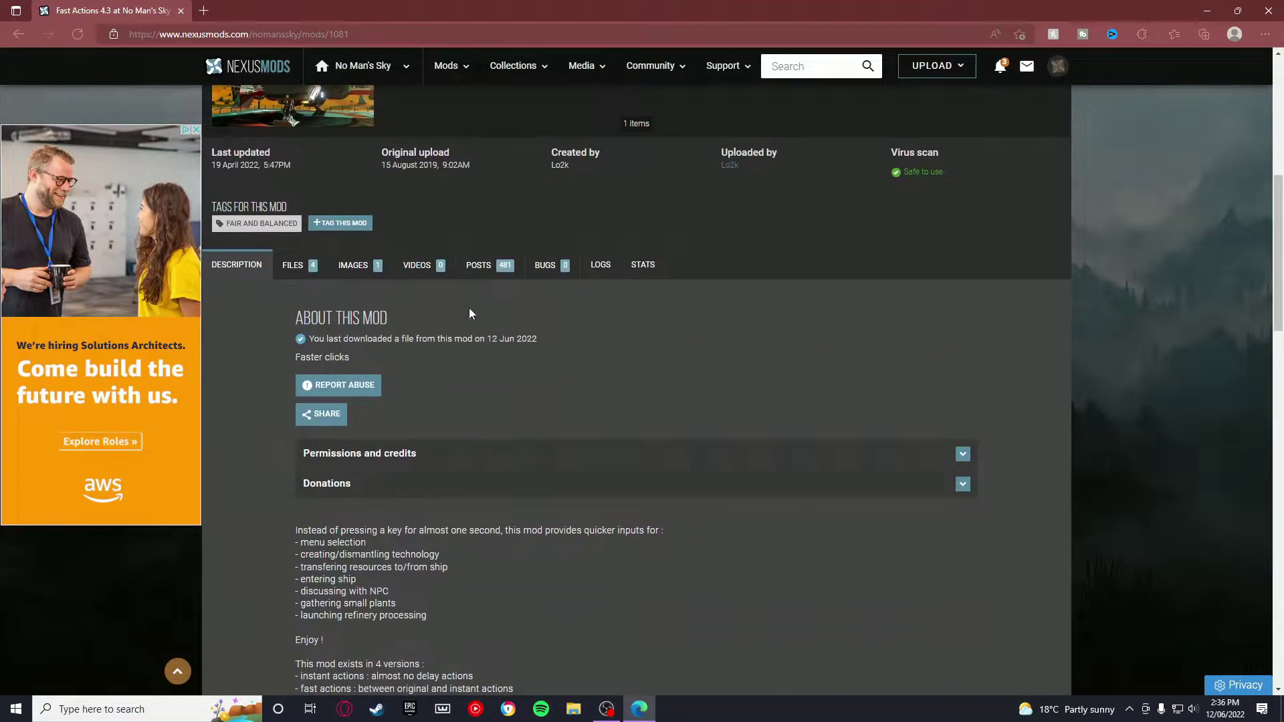
pyautogui.scroll(3, 469, 313)
pyautogui.scroll(-2, 326, 354)
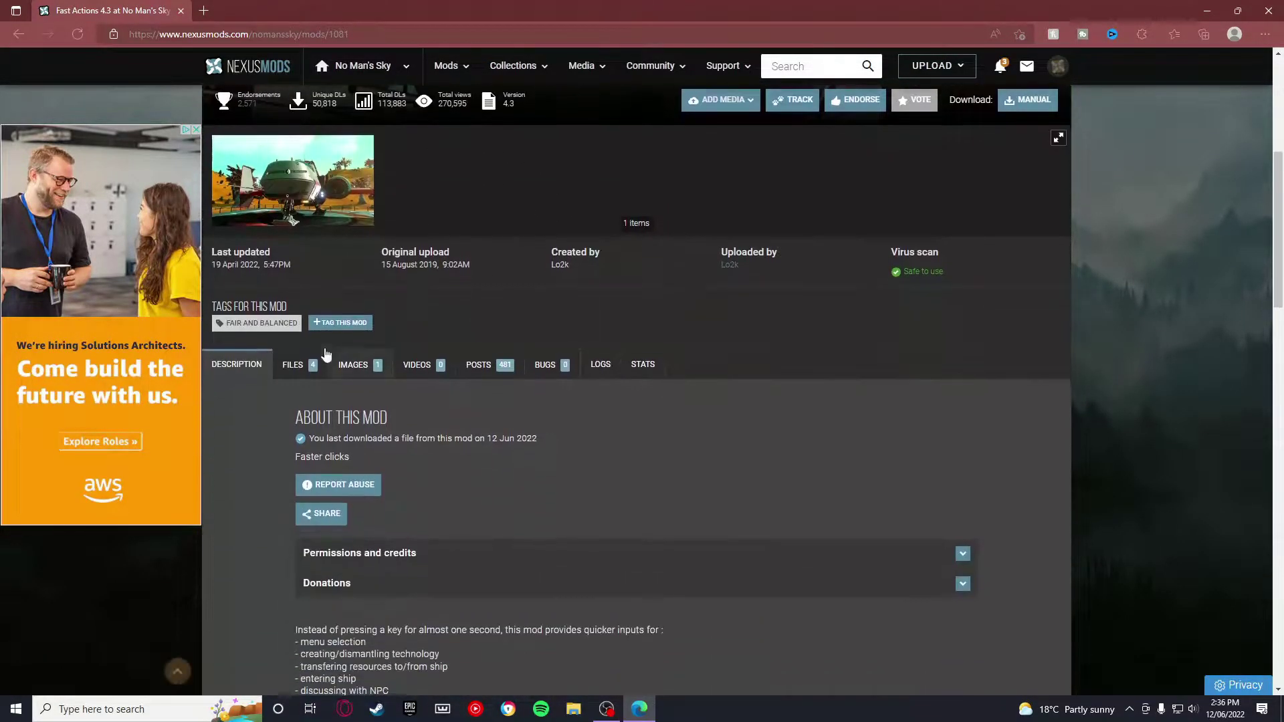
pyautogui.scroll(-5, 581, 409)
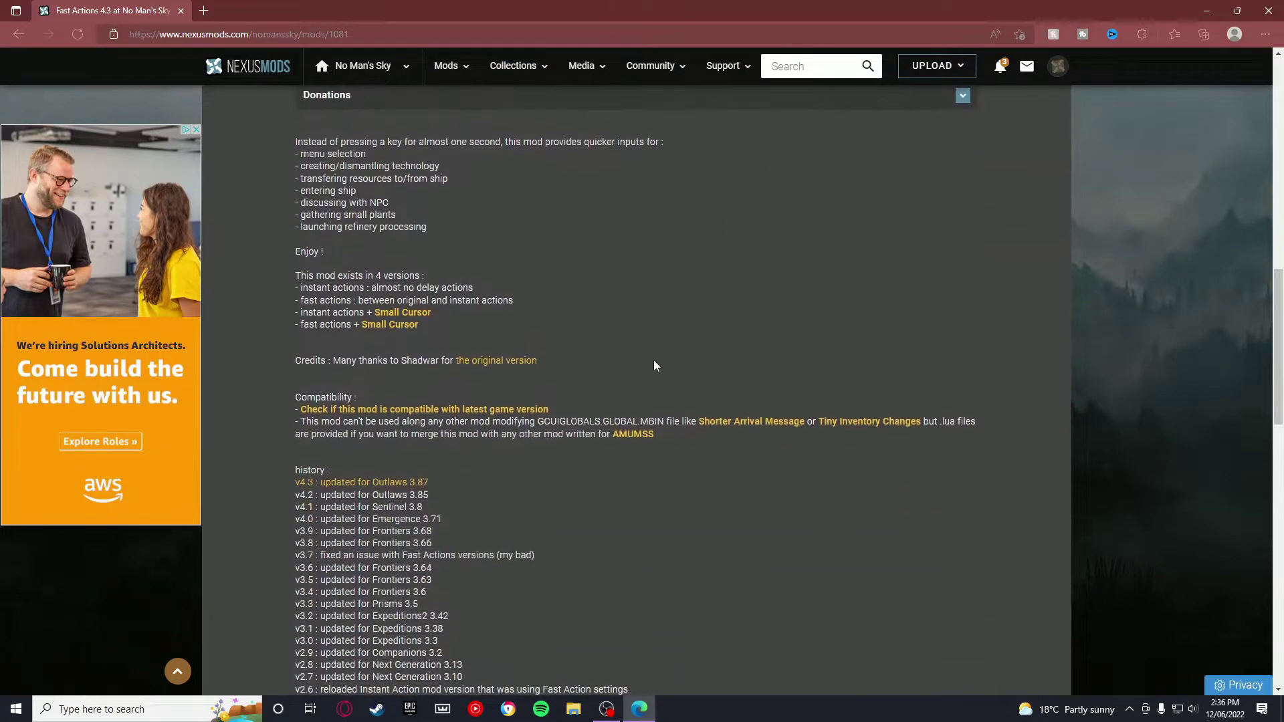
pyautogui.scroll(-3, 414, 629)
pyautogui.scroll(5, 471, 460)
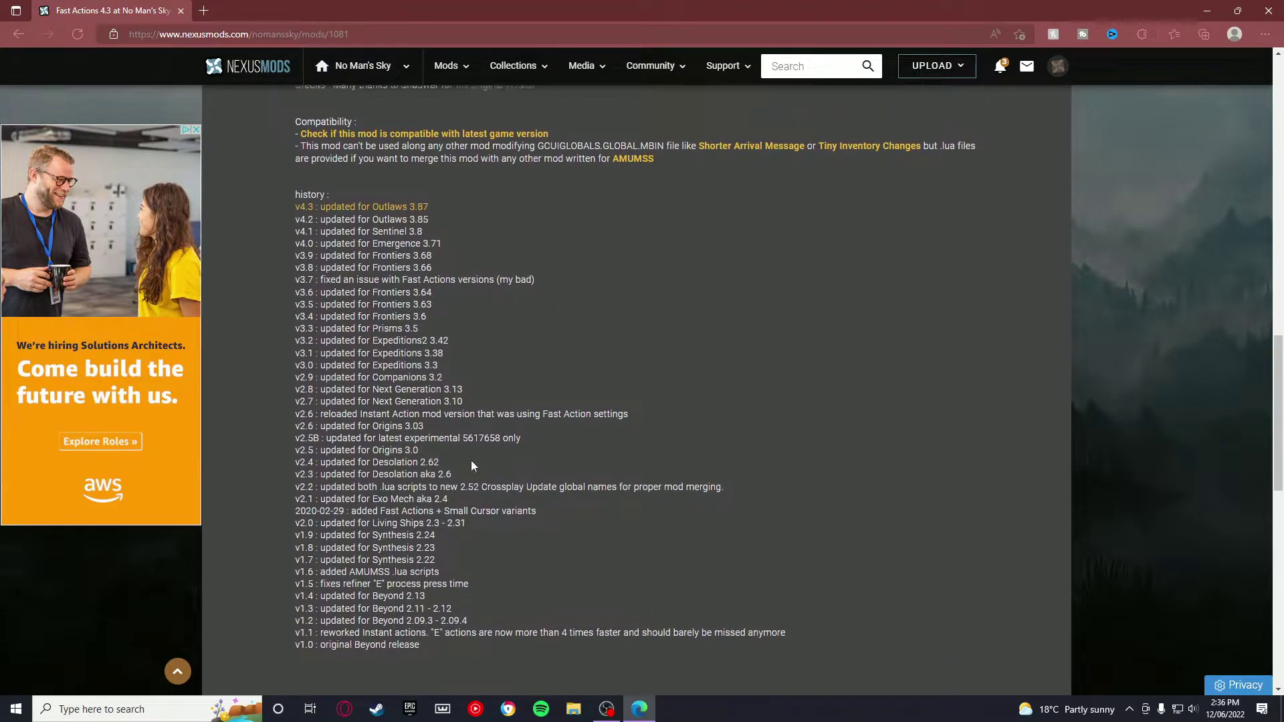
pyautogui.scroll(6, 263, 419)
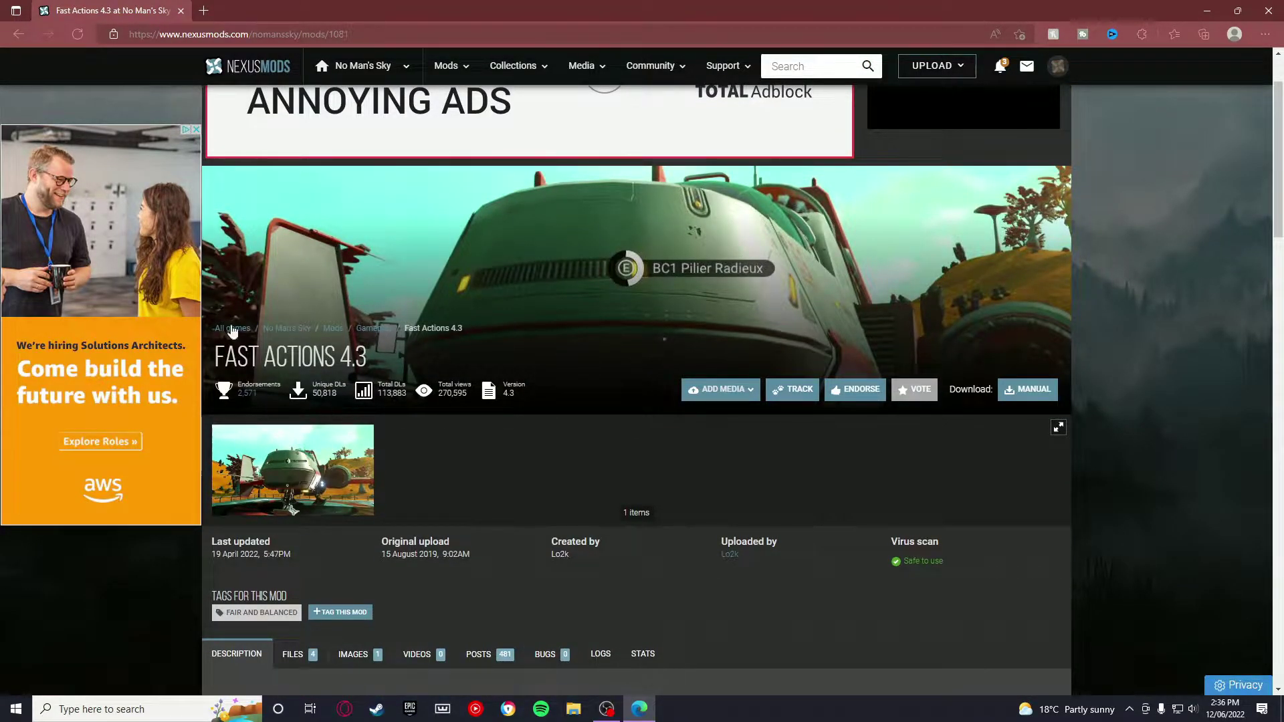
# Go back to the No Man's Sky listings and scroll the Popular (All Time) mods to Immersive Space
pyautogui.click(15, 37)
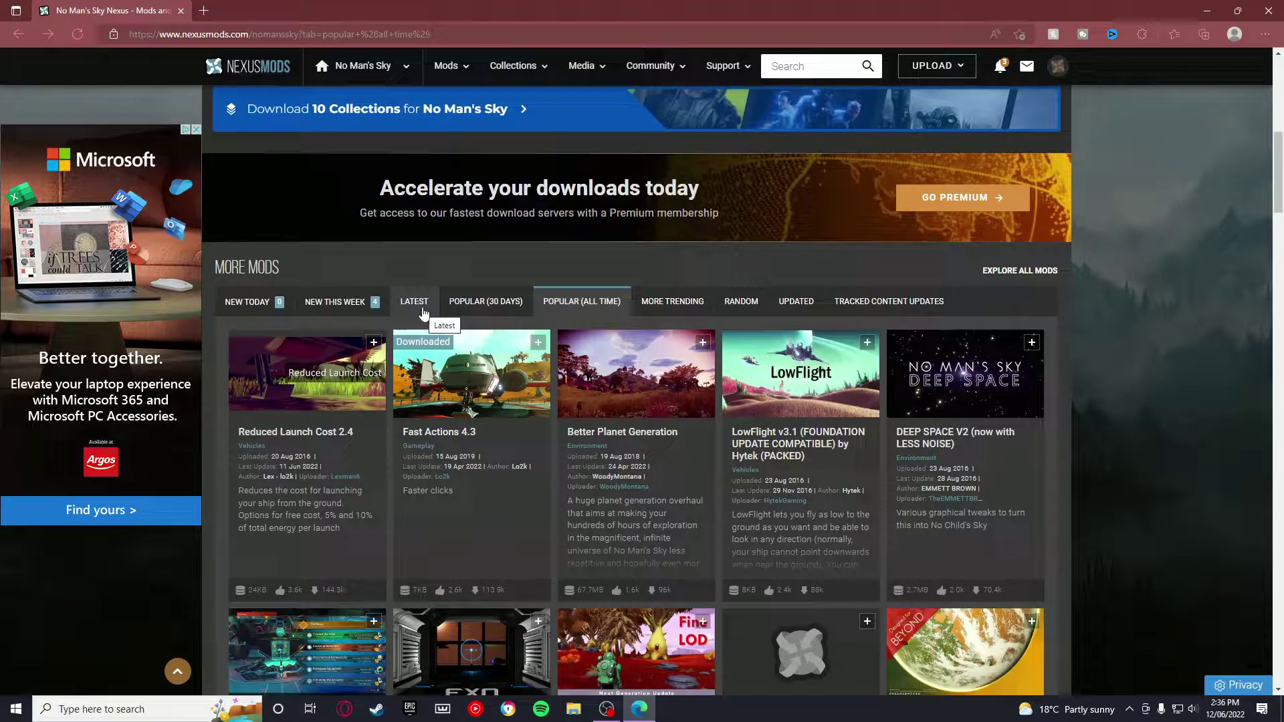
pyautogui.scroll(-4, 423, 313)
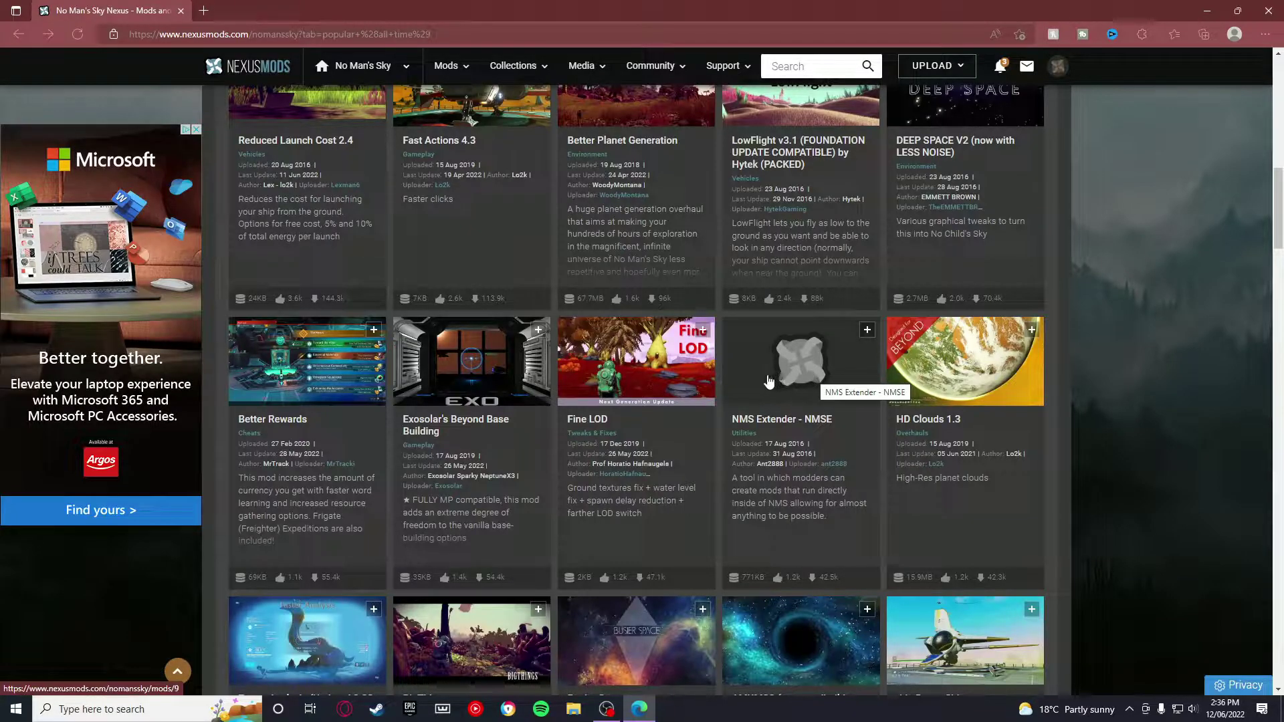
pyautogui.scroll(-6, 769, 382)
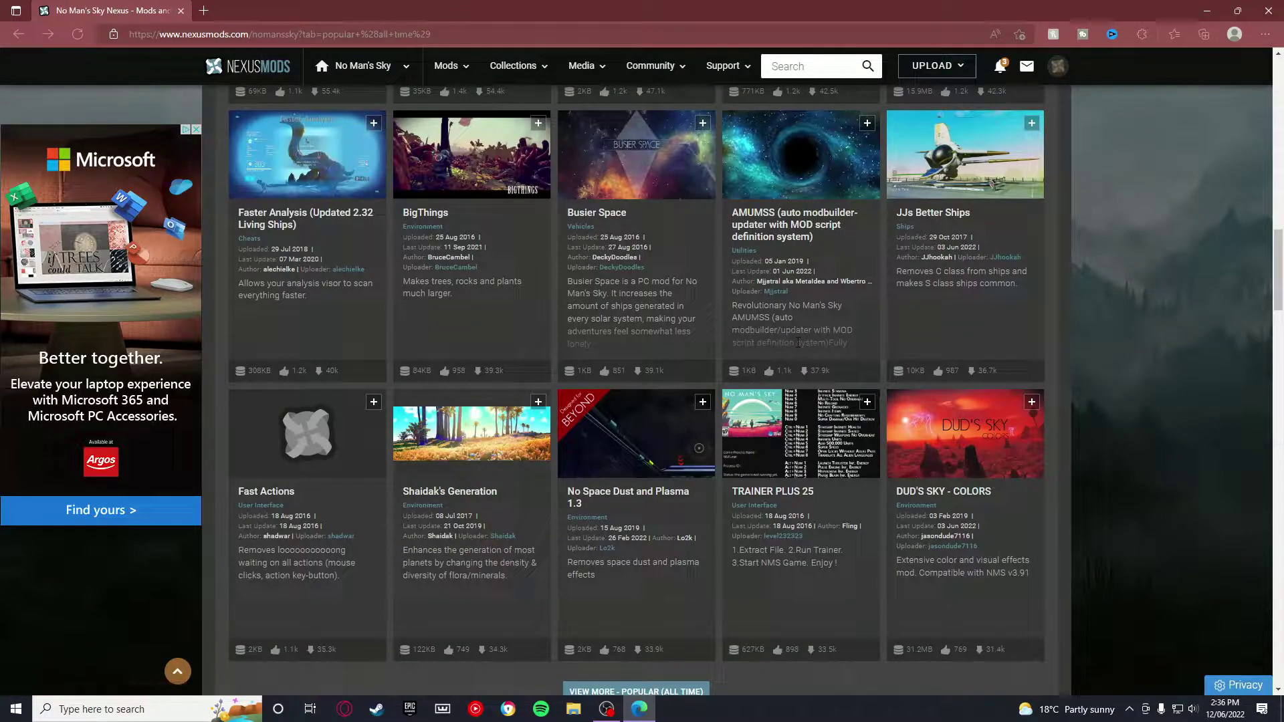
pyautogui.scroll(3, 714, 331)
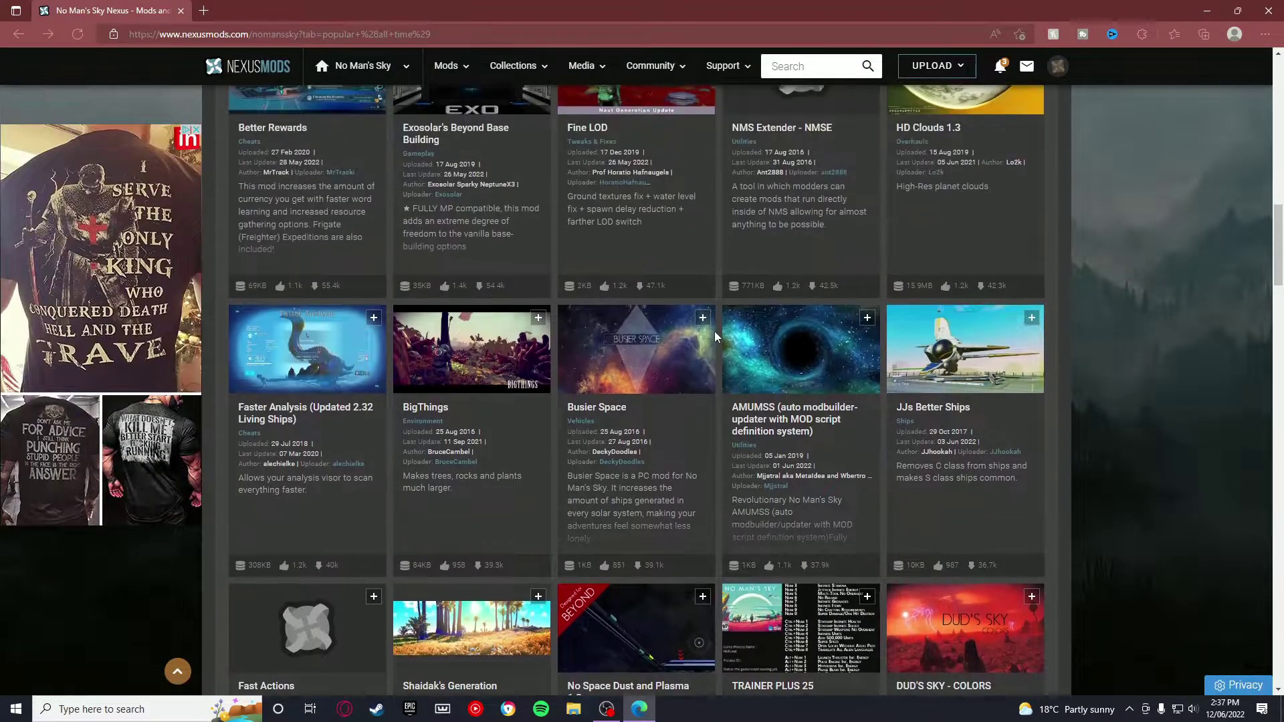
pyautogui.scroll(-3, 645, 323)
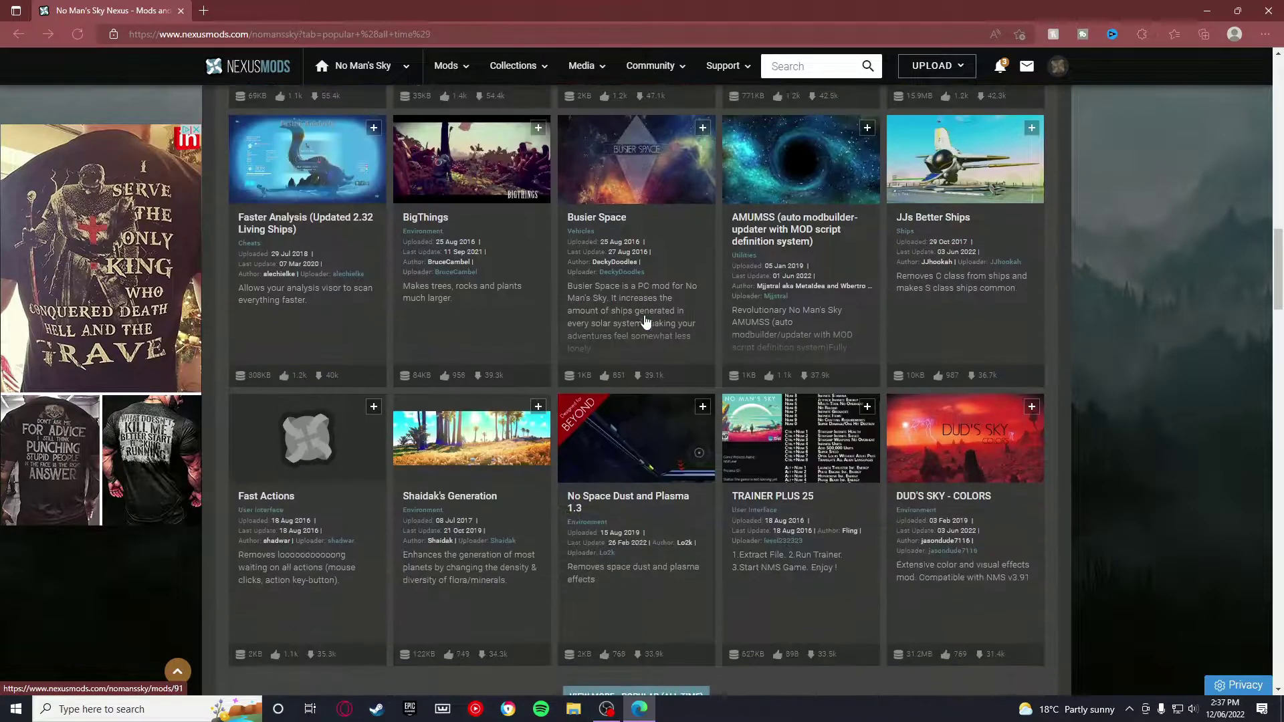
pyautogui.scroll(-6, 647, 331)
pyautogui.scroll(-5, 647, 337)
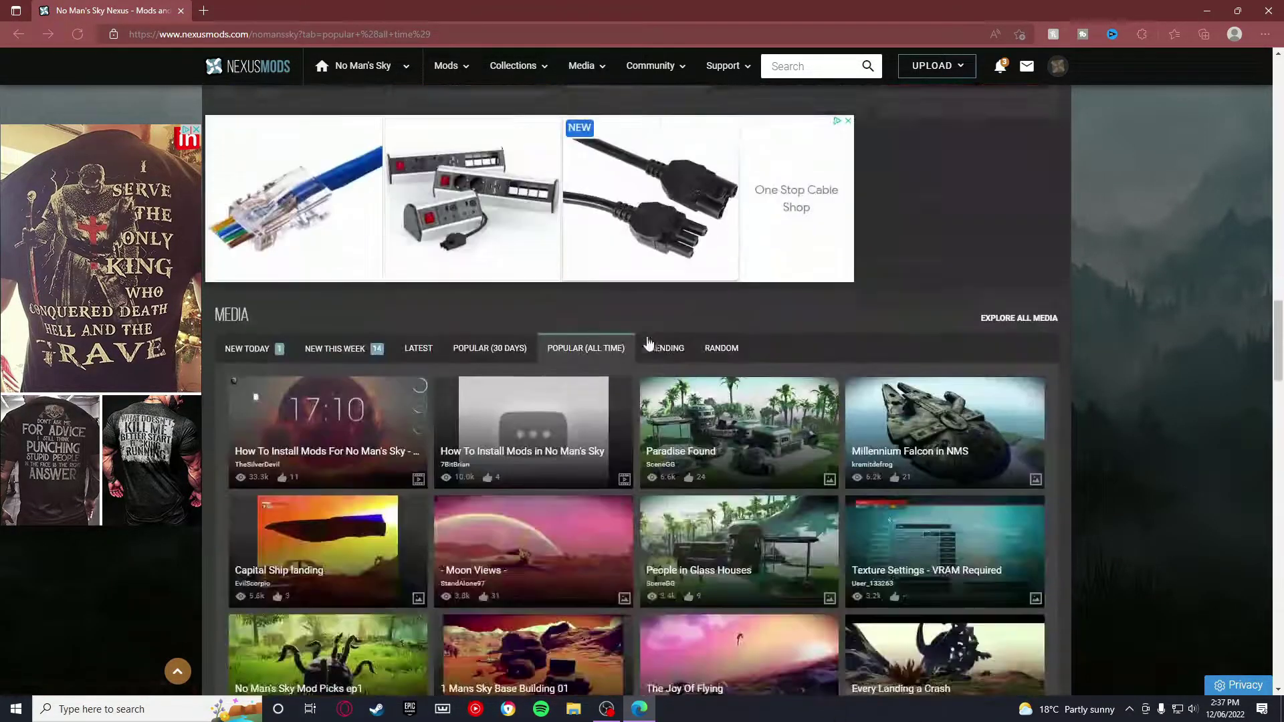
pyautogui.scroll(9, 647, 337)
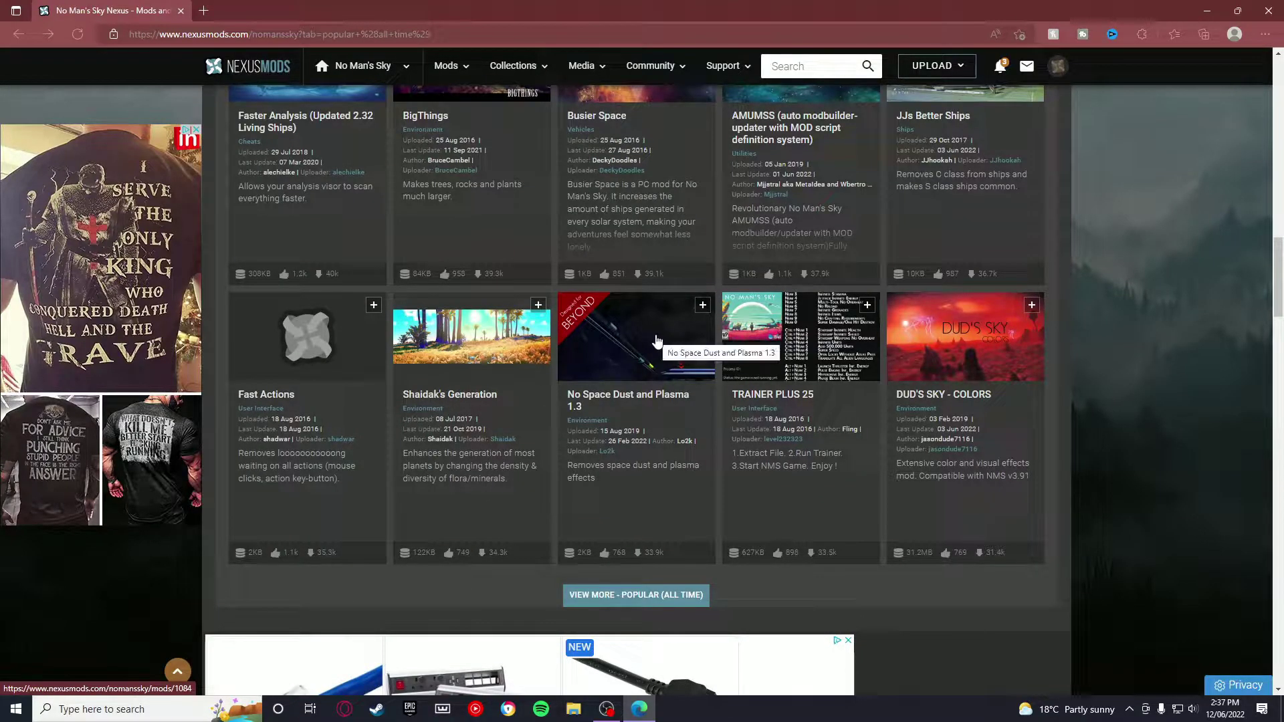
pyautogui.scroll(3, 648, 338)
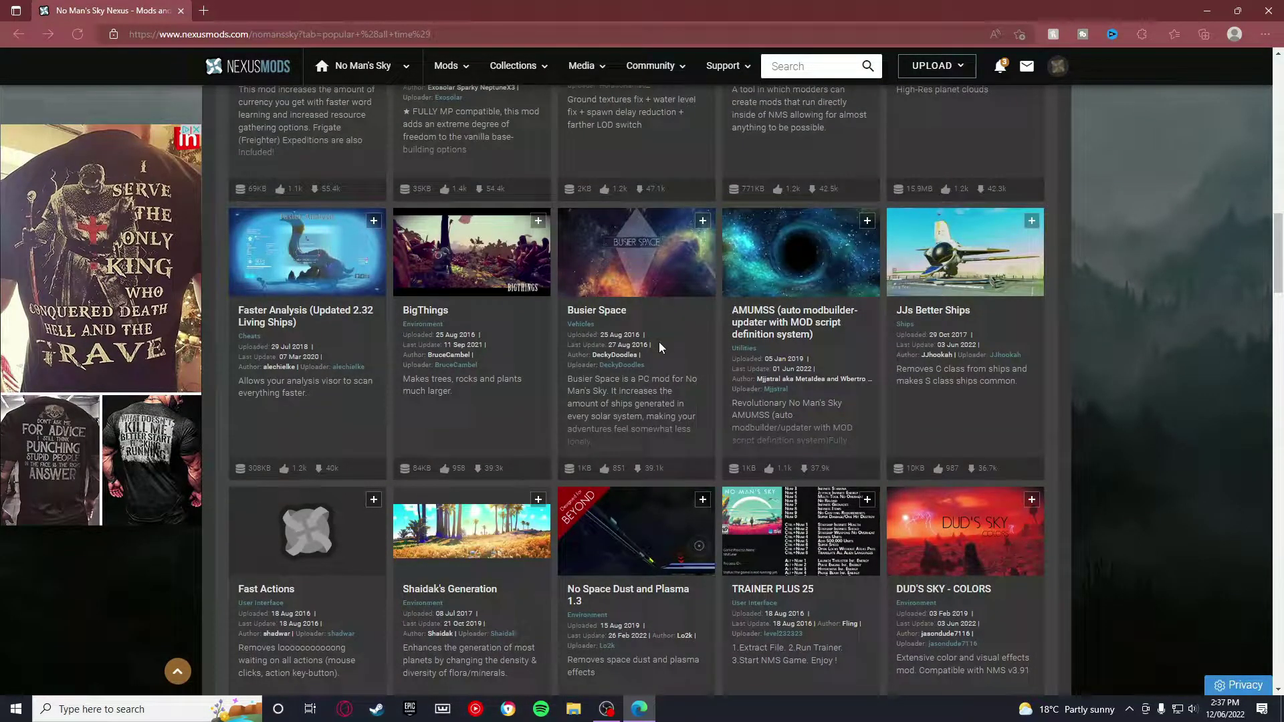
pyautogui.scroll(3, 656, 352)
# Open Immersive Space, read its description, and show the Files tab with the 1.0, 24KB main file
pyautogui.click(652, 346)
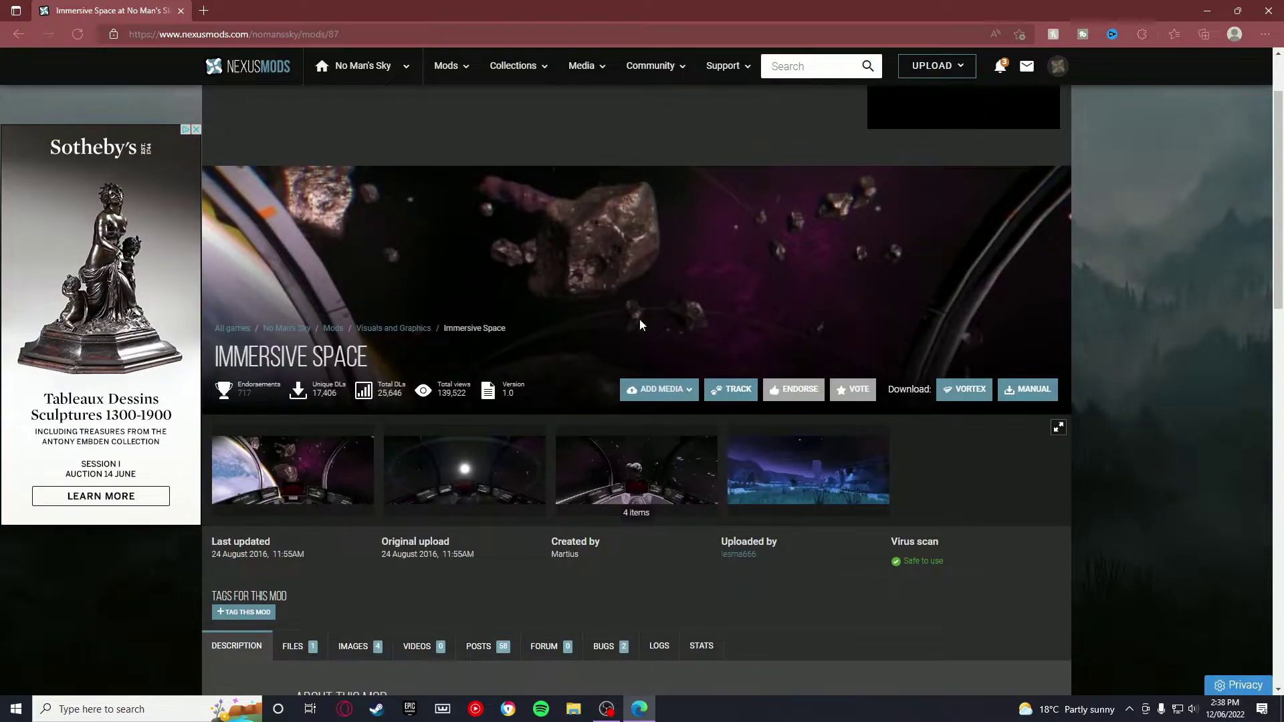
pyautogui.scroll(-4, 361, 381)
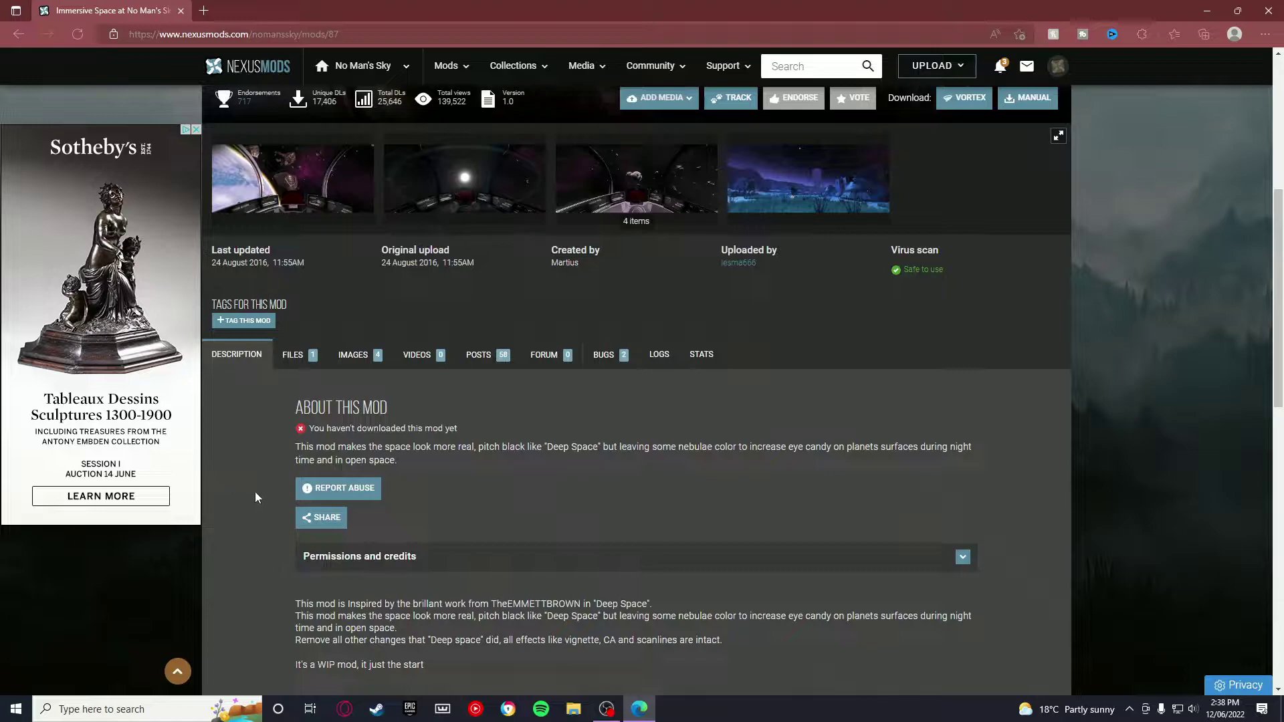
pyautogui.scroll(1, 339, 428)
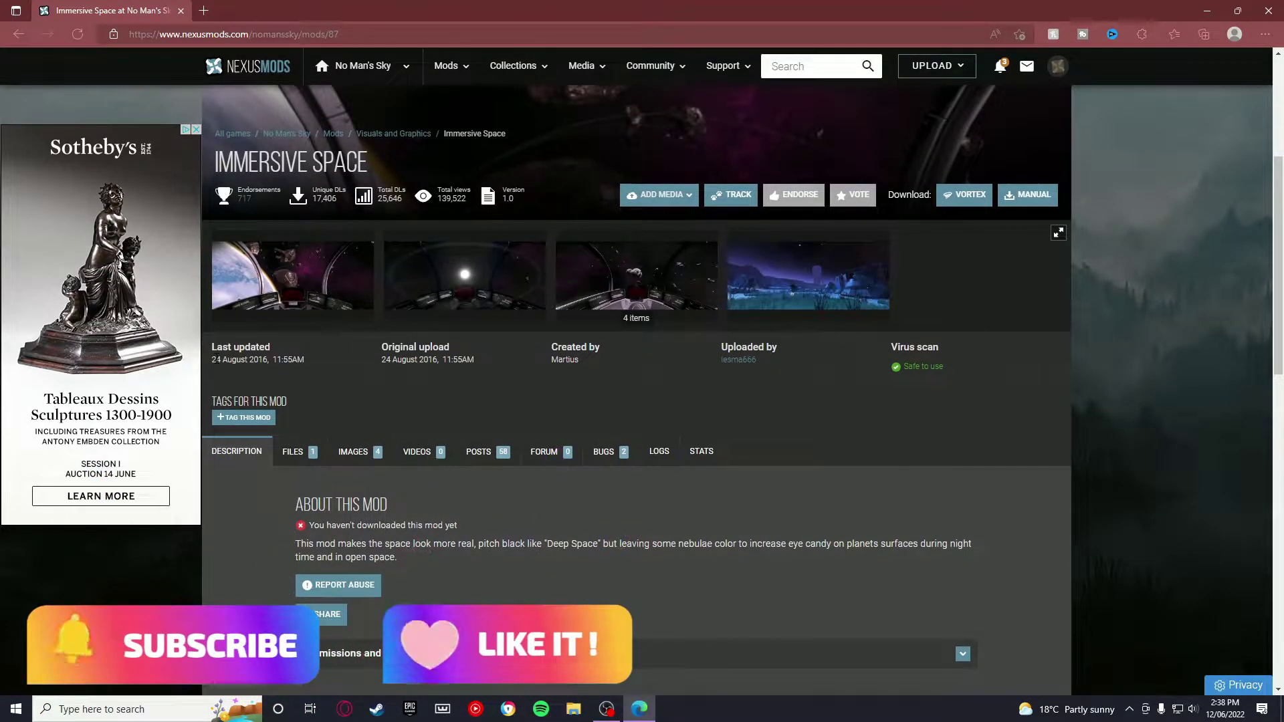
pyautogui.scroll(1, 169, 281)
pyautogui.scroll(3, 169, 281)
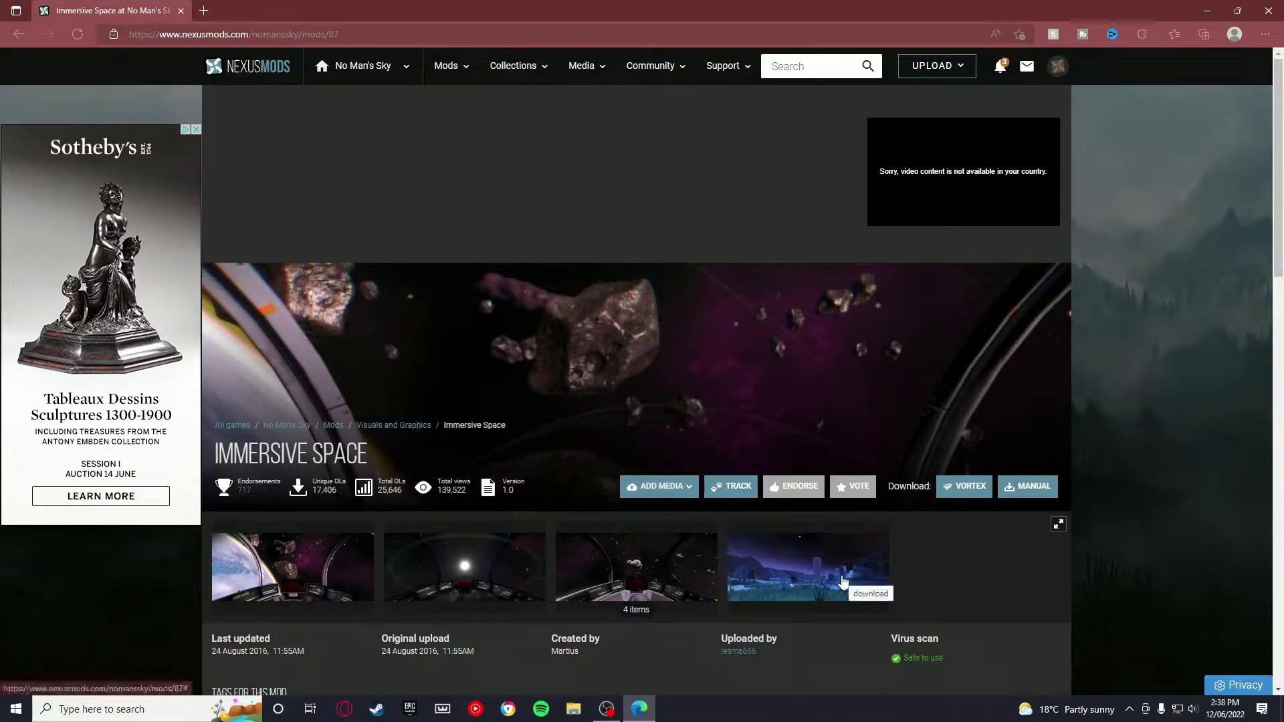
pyautogui.scroll(-1, 843, 579)
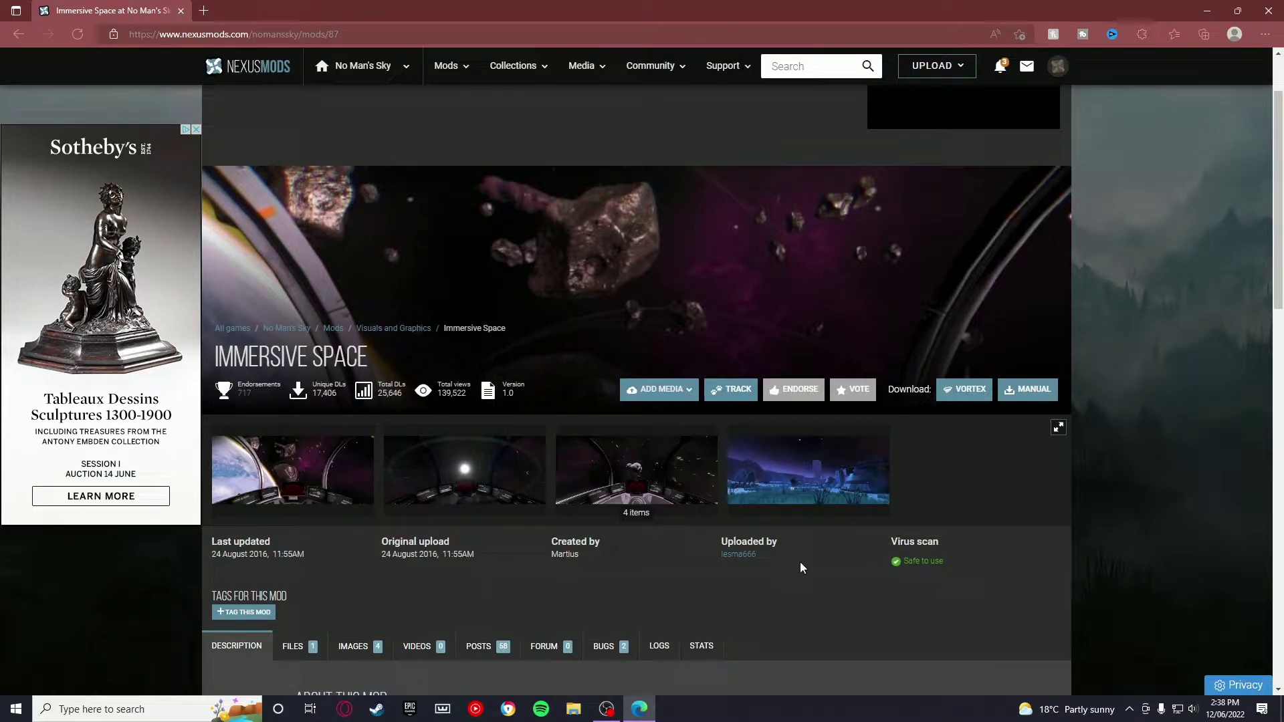
pyautogui.scroll(-3, 800, 562)
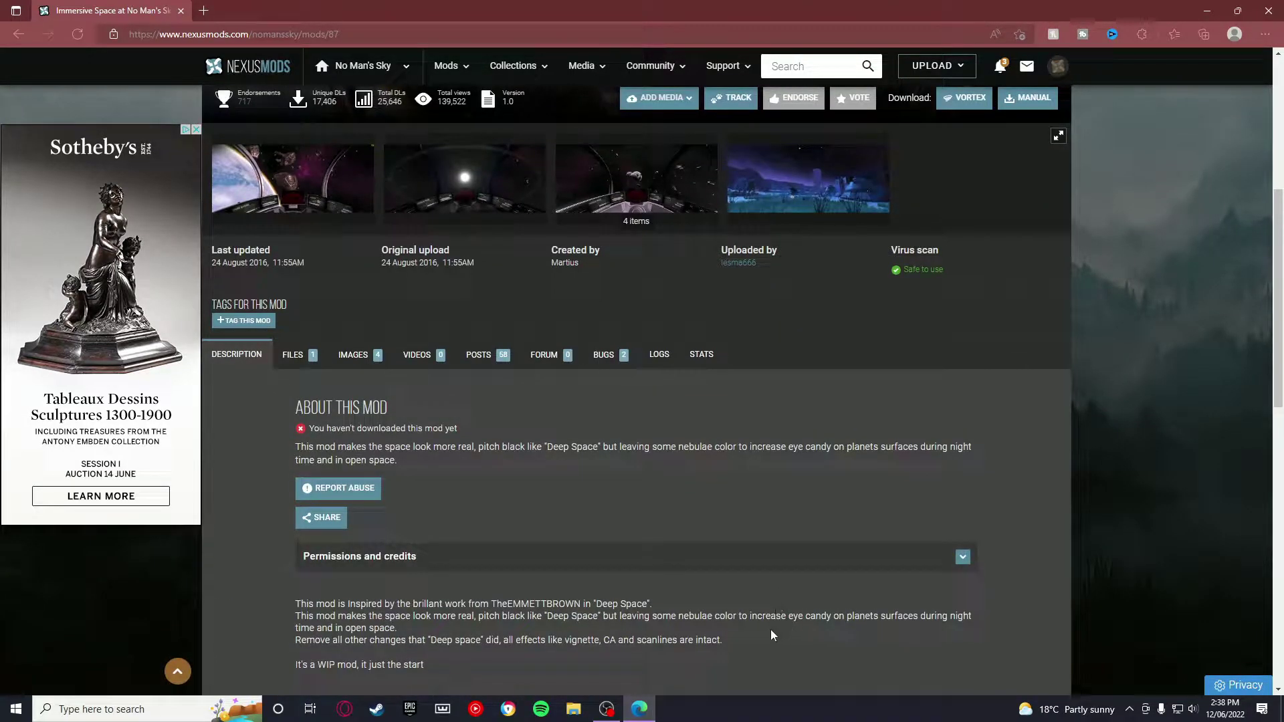
pyautogui.scroll(-2, 777, 630)
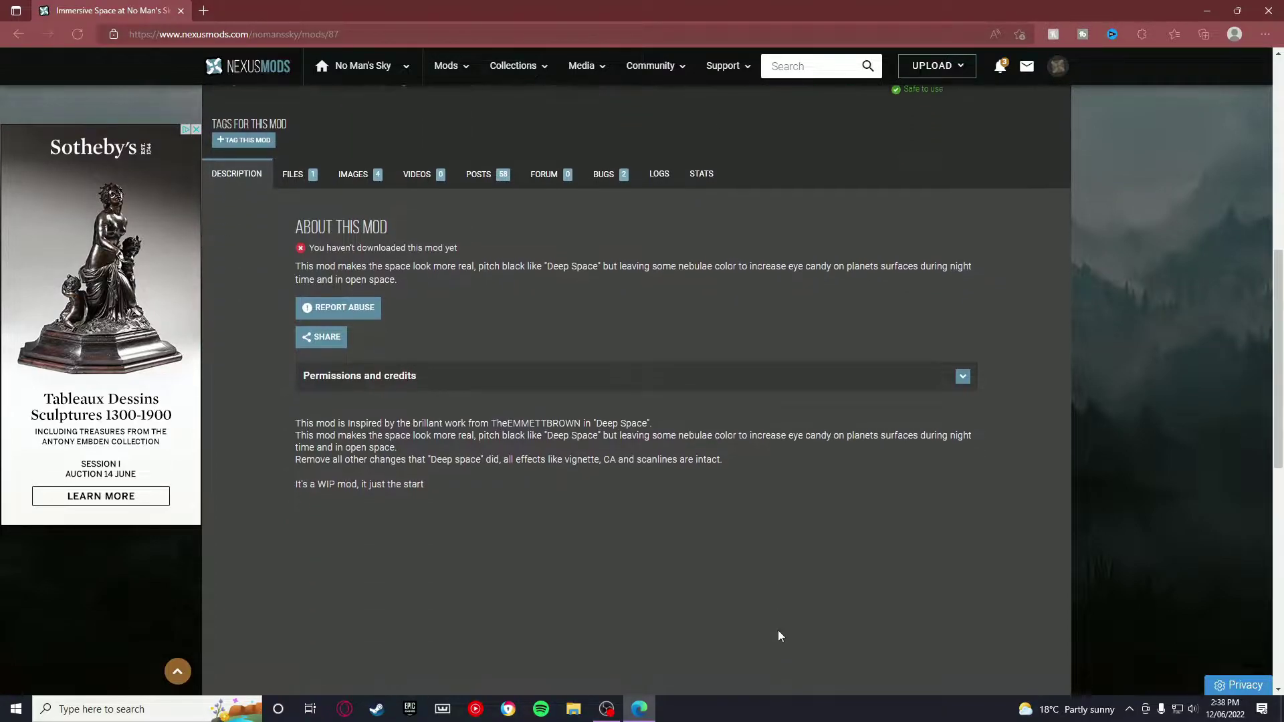
pyautogui.scroll(1, 773, 626)
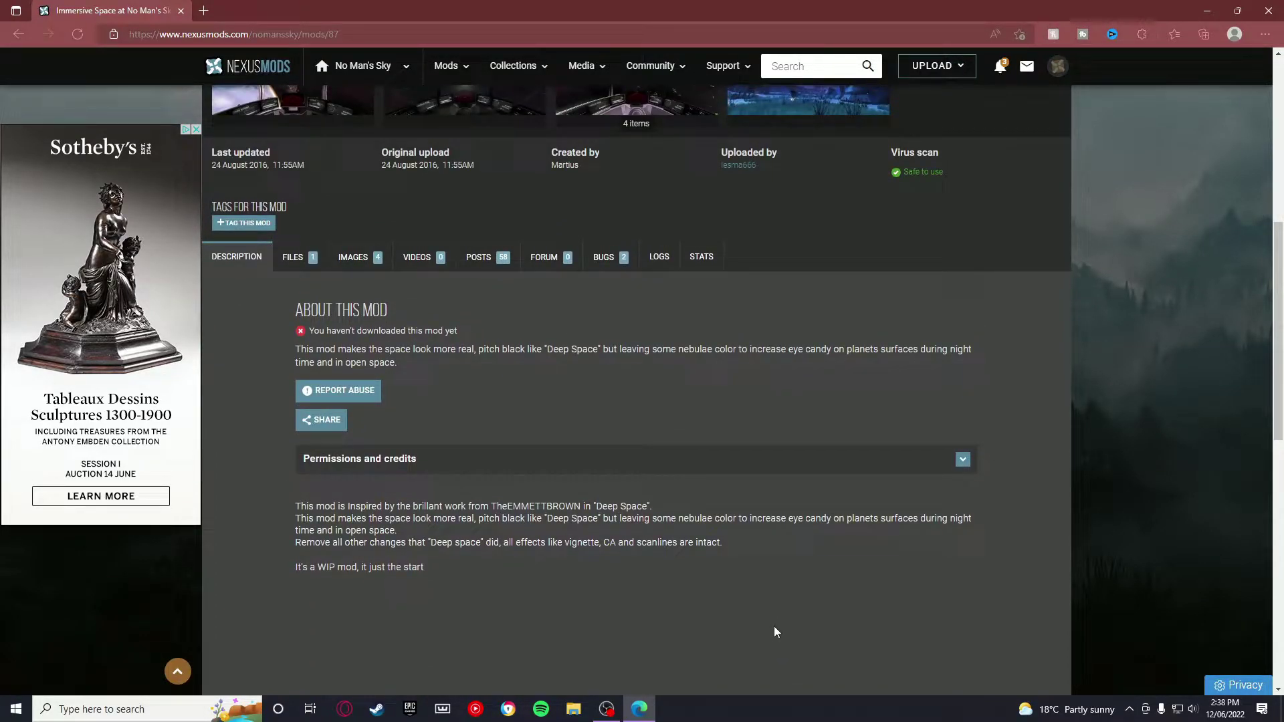
pyautogui.scroll(5, 415, 589)
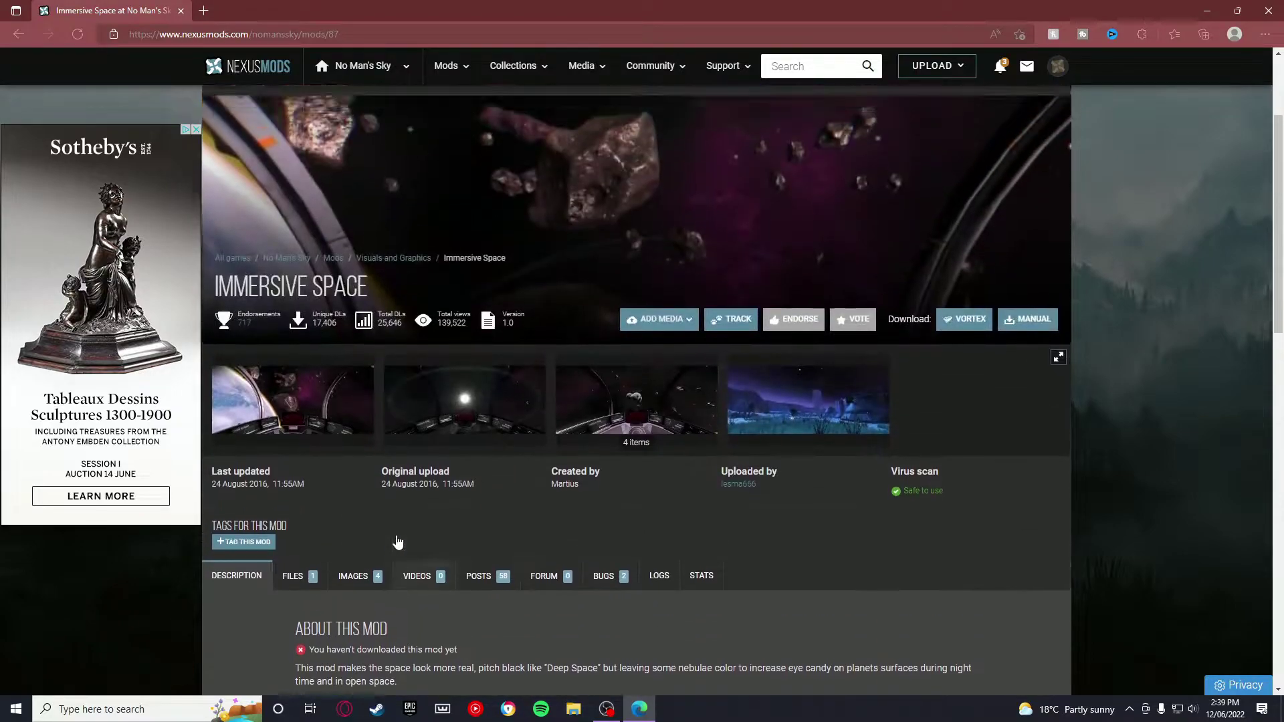
pyautogui.scroll(-5, 534, 524)
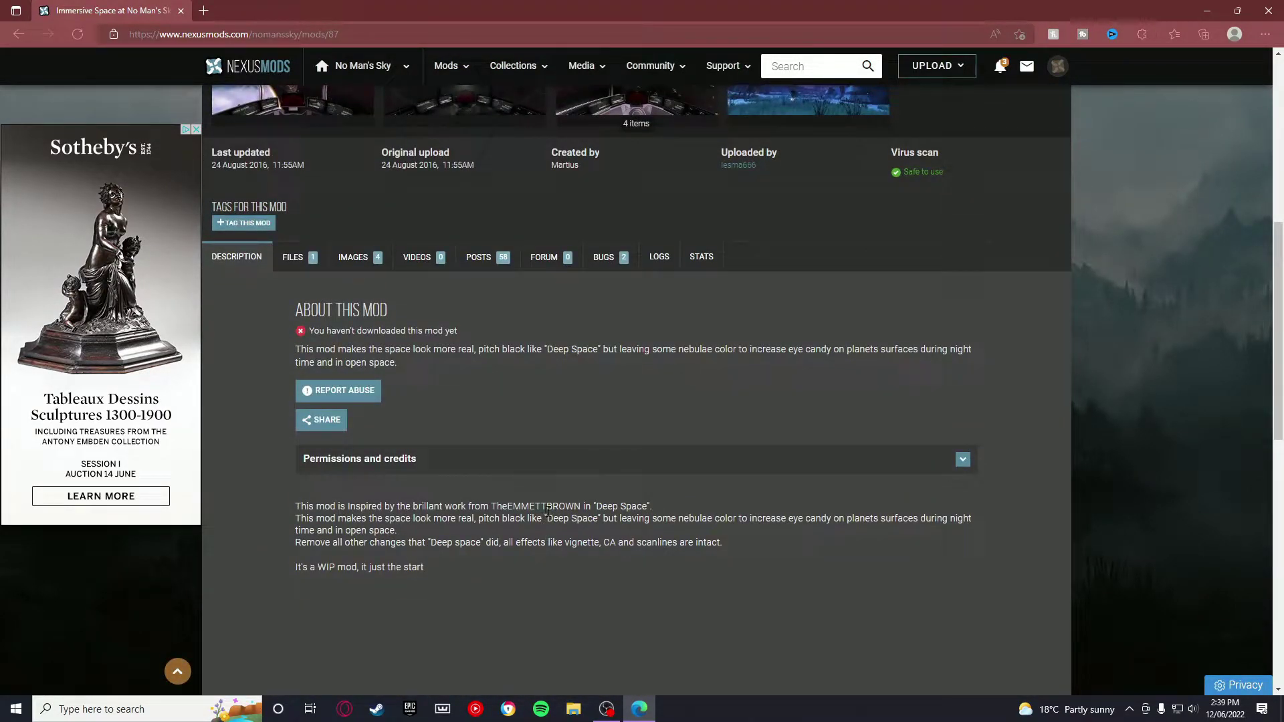
pyautogui.click(296, 260)
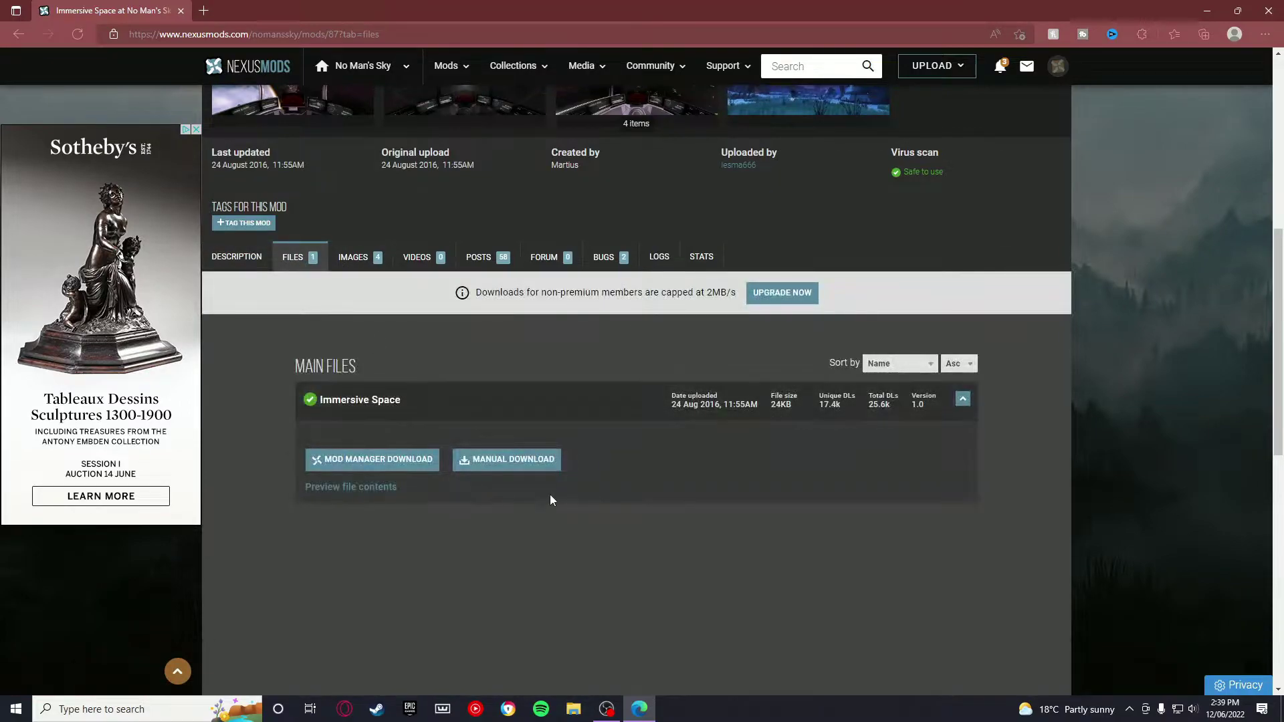
# Download Immersive Space-87-1-0.zip through manual download with the free slow speed
pyautogui.click(503, 466)
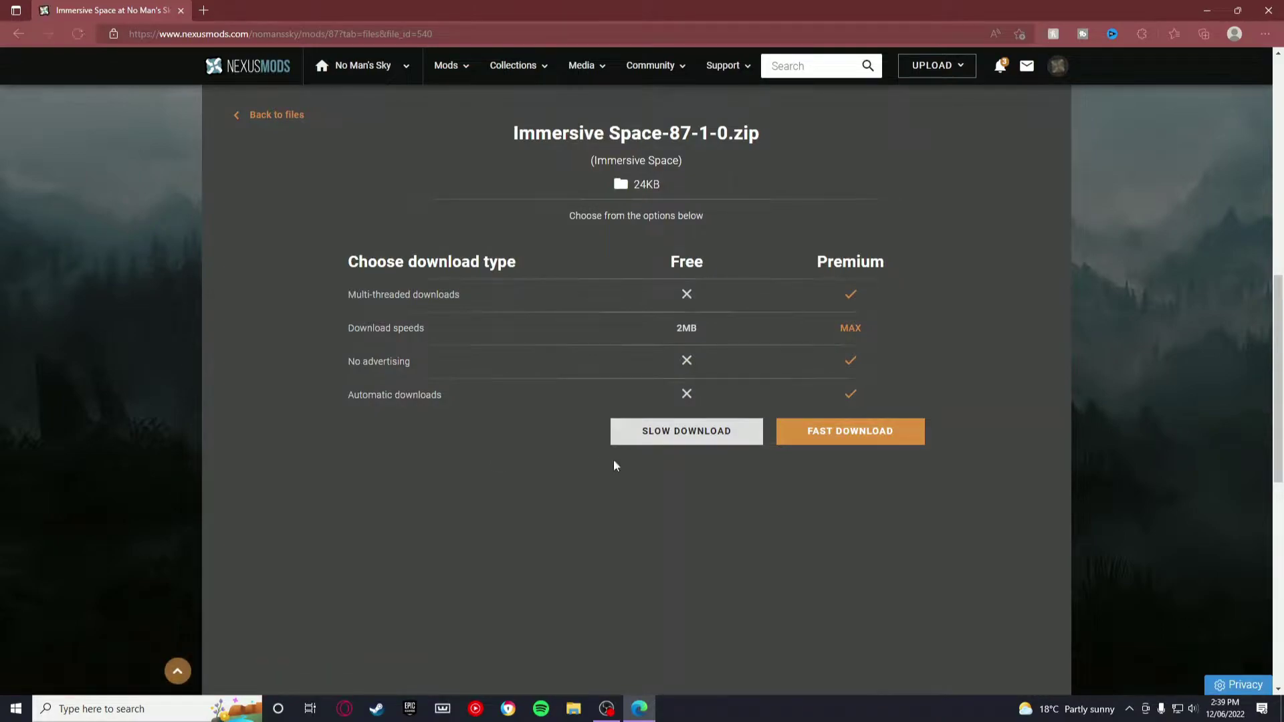
pyautogui.click(697, 438)
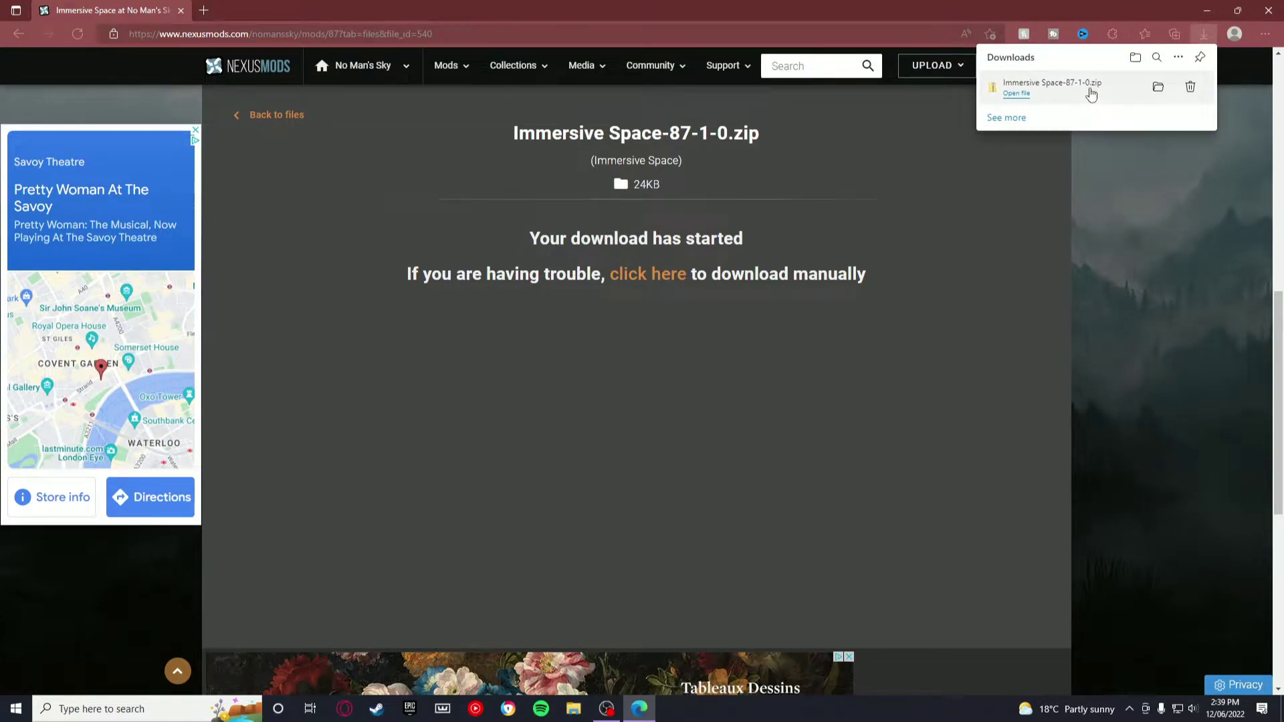
# Extract the downloaded zip's _immersivespace.pak into an Immersive Space-87-1-0 folder in Downloads
pyautogui.click(1091, 93)
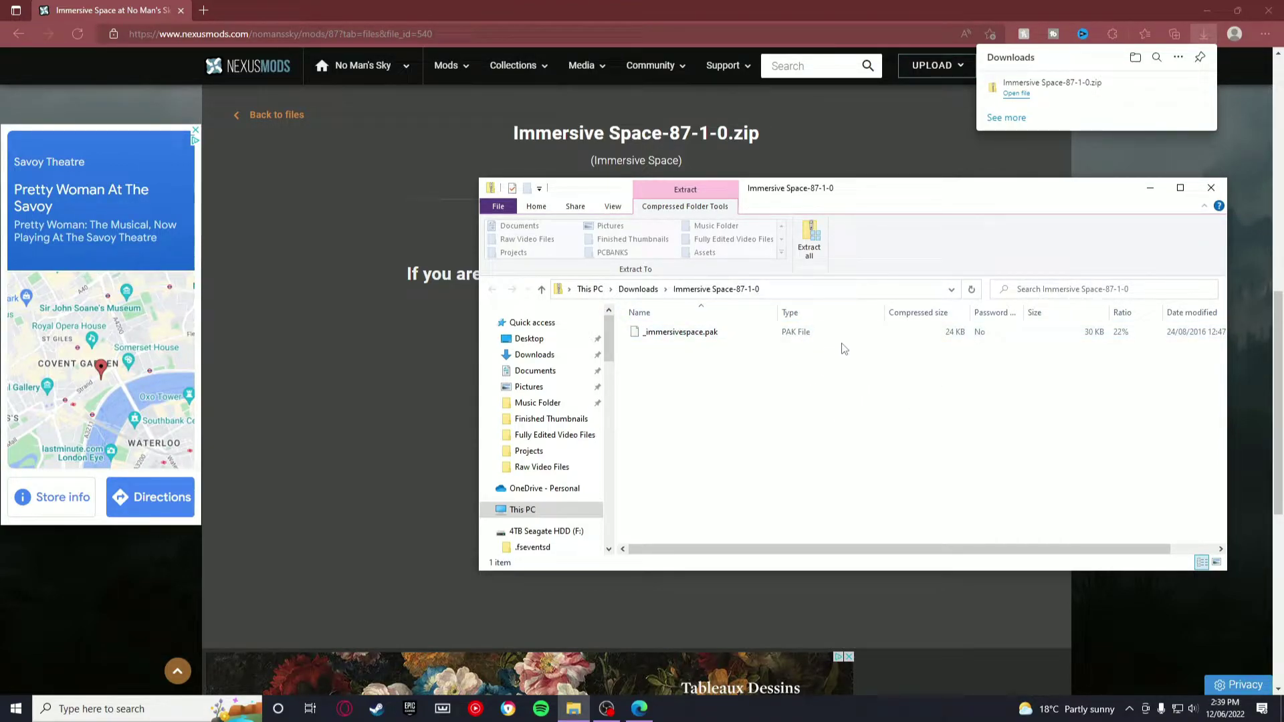
pyautogui.click(808, 260)
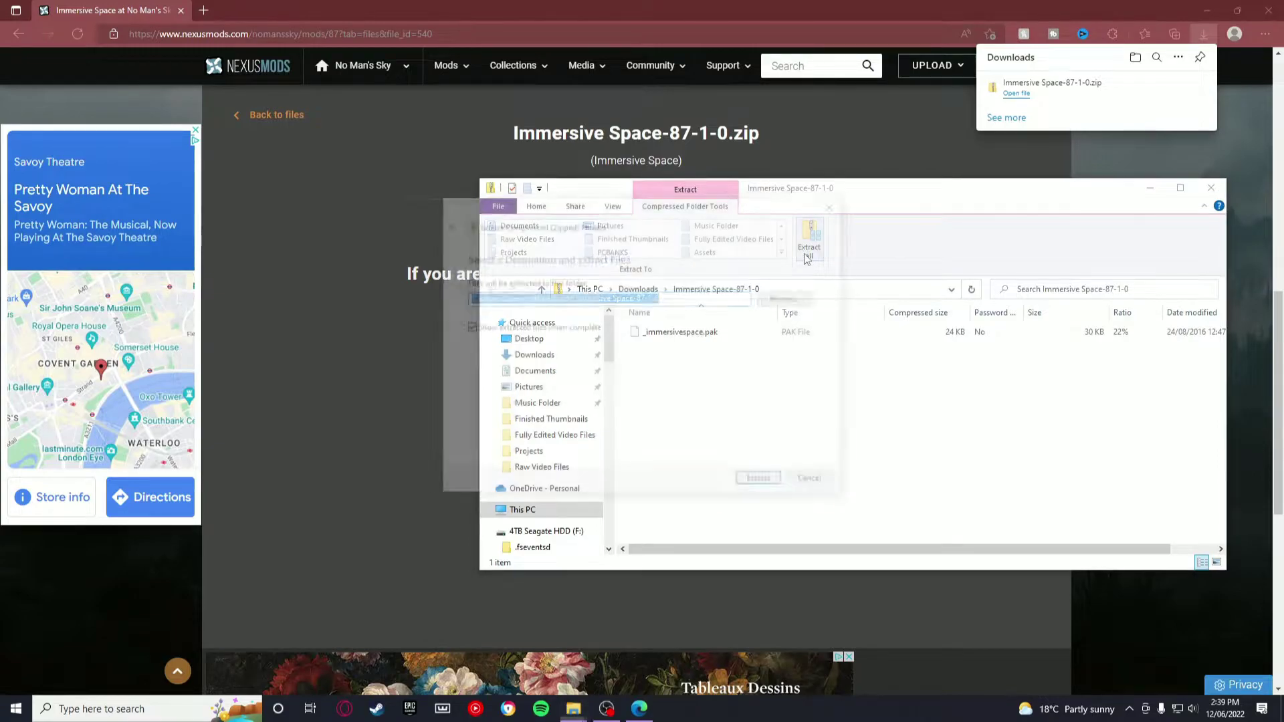
pyautogui.click(768, 487)
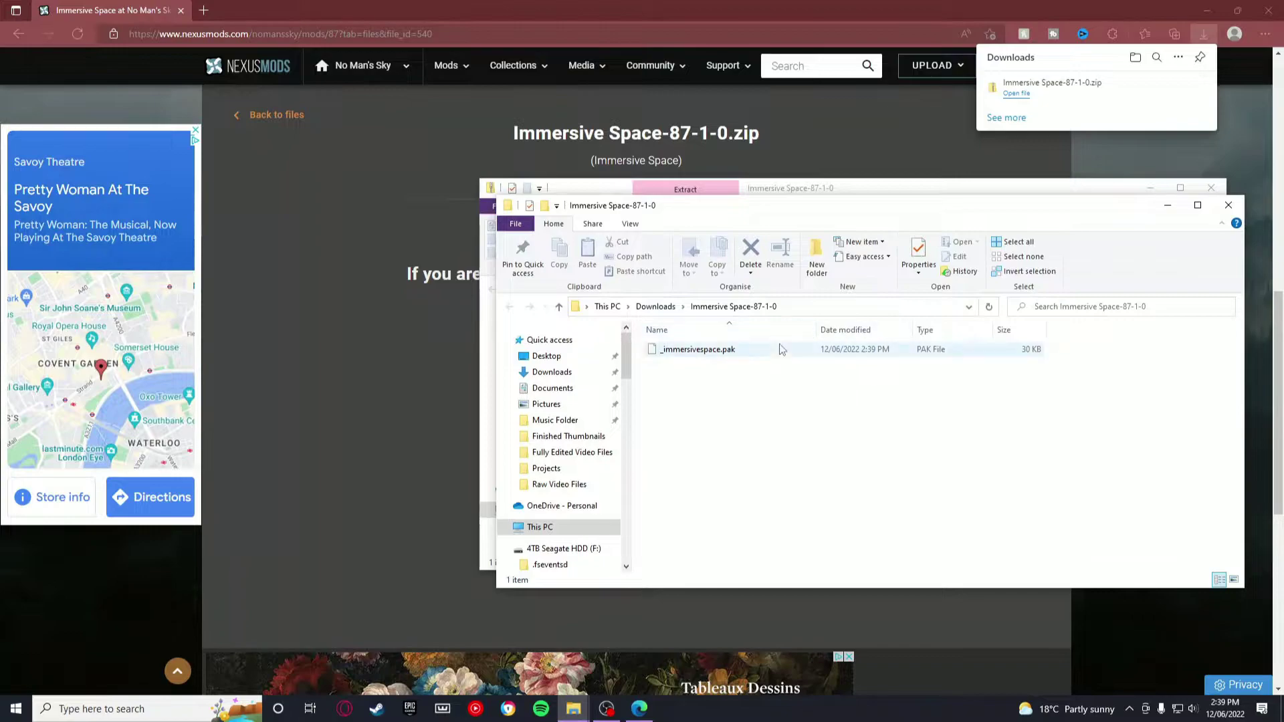
# Arrange the windows so the archive contents sit in front of the extracted folder
pyautogui.moveTo(774, 216); pyautogui.dragTo(683, 203)
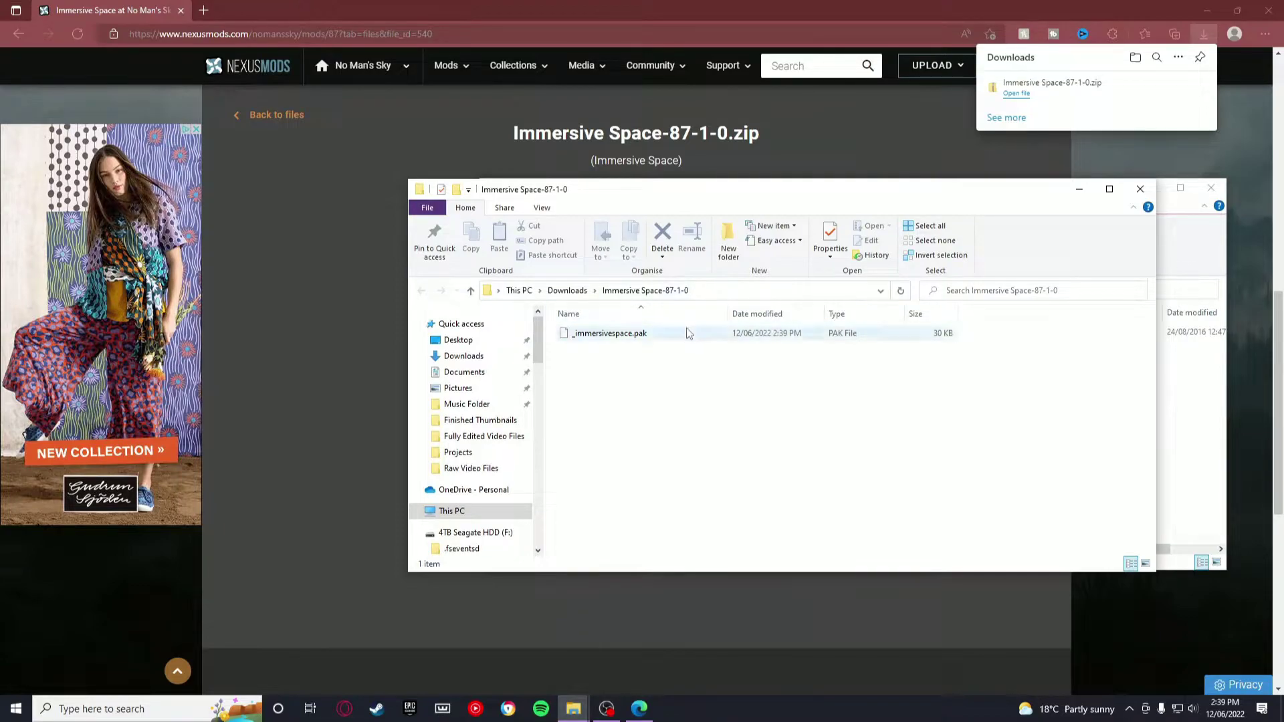
pyautogui.moveTo(656, 189); pyautogui.dragTo(786, 311)
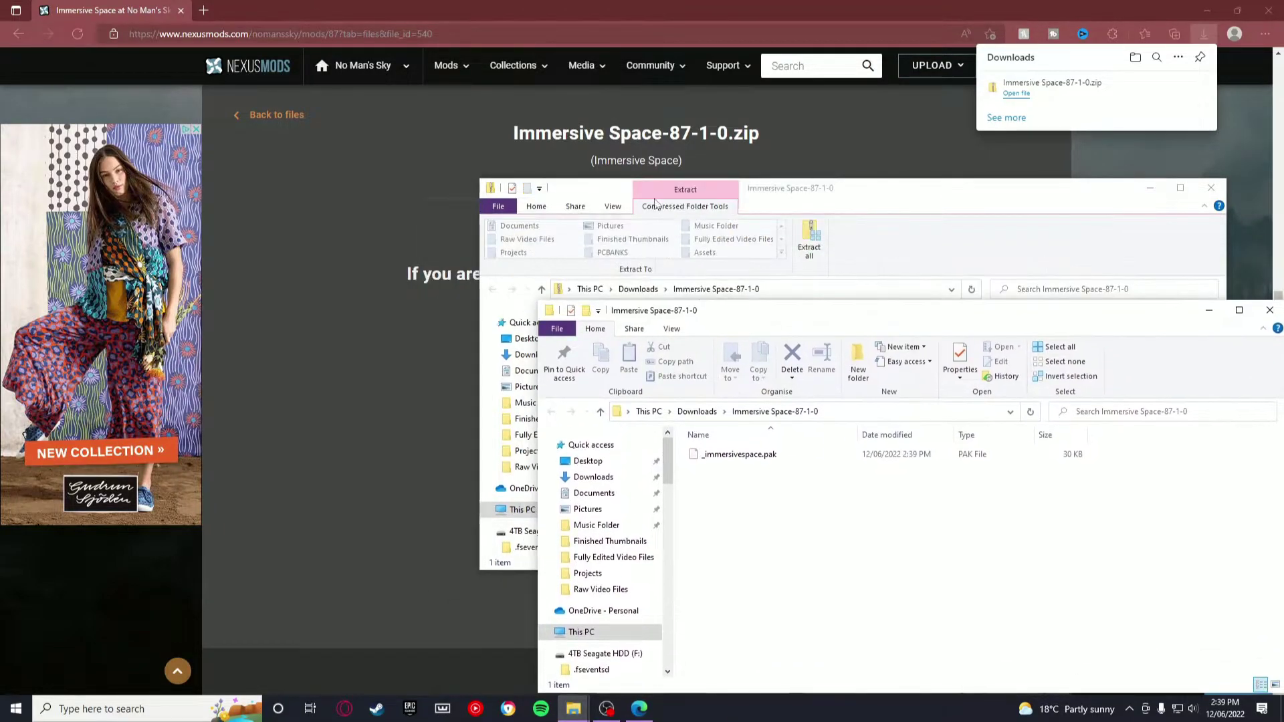
pyautogui.moveTo(575, 190); pyautogui.dragTo(258, 158)
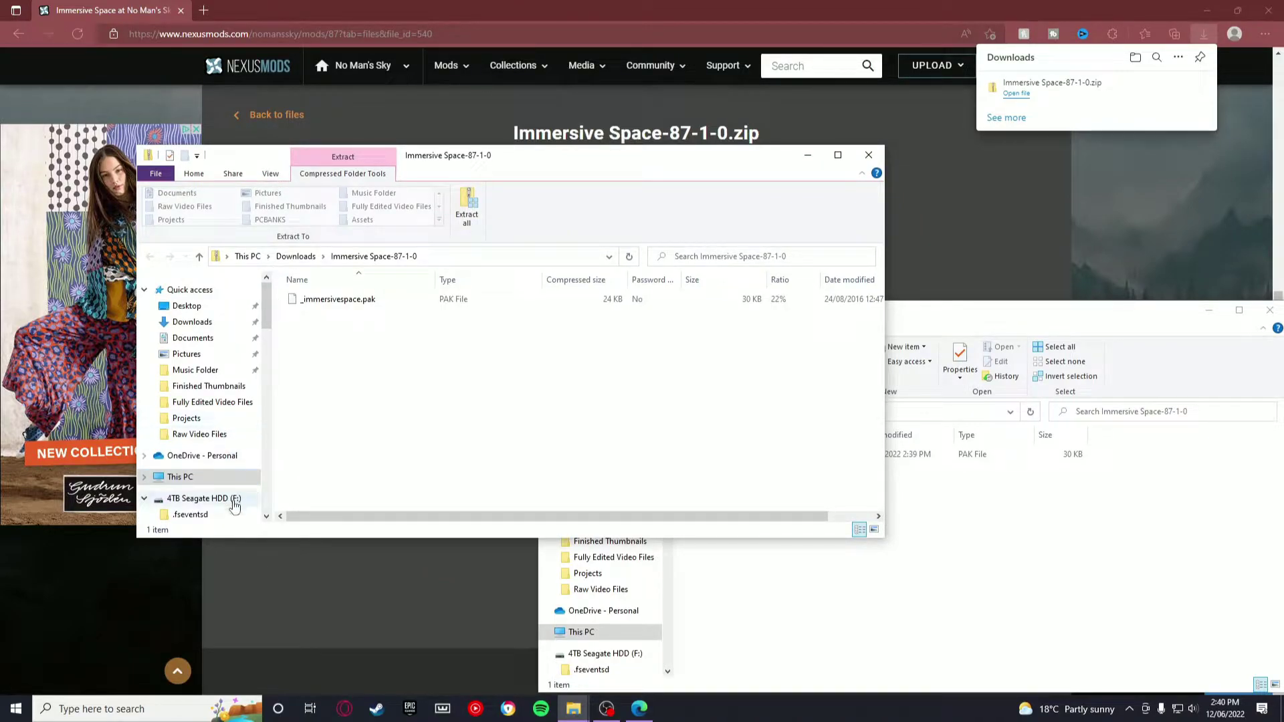
# Browse from This PC through Local Disk (C:) and Program Files (x86) into Steam
pyautogui.click(221, 478)
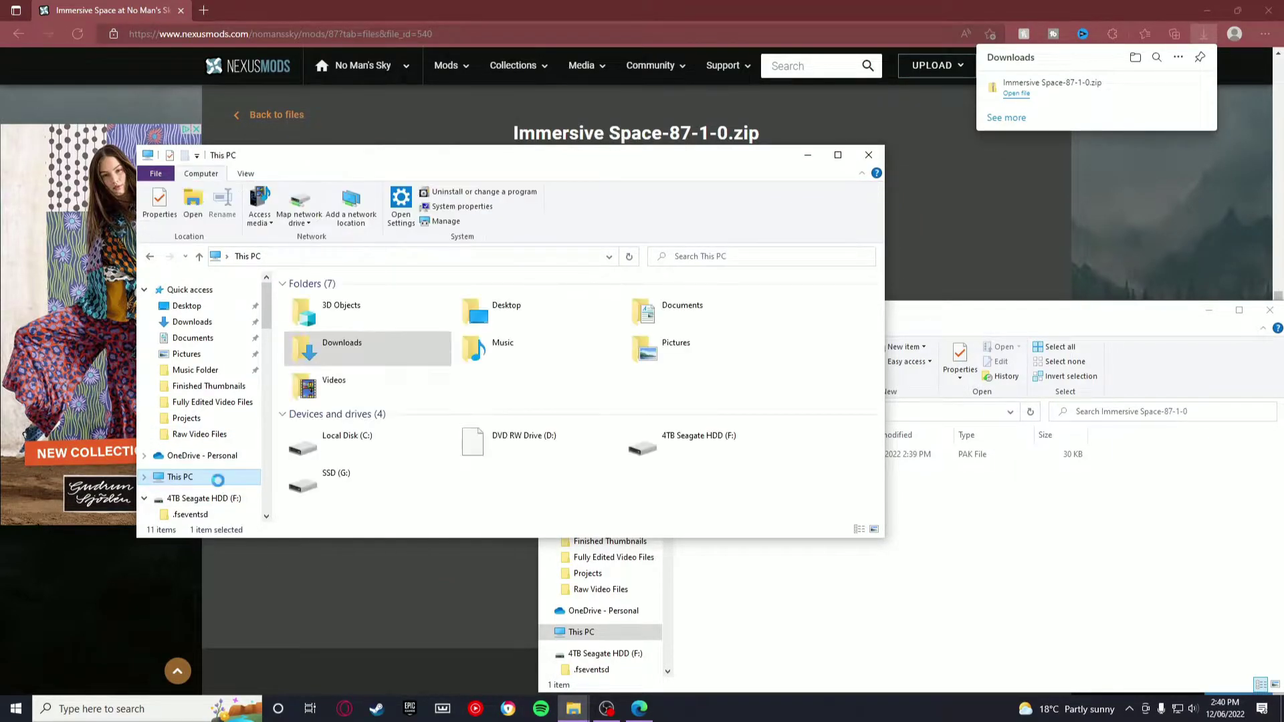
pyautogui.doubleClick(369, 447)
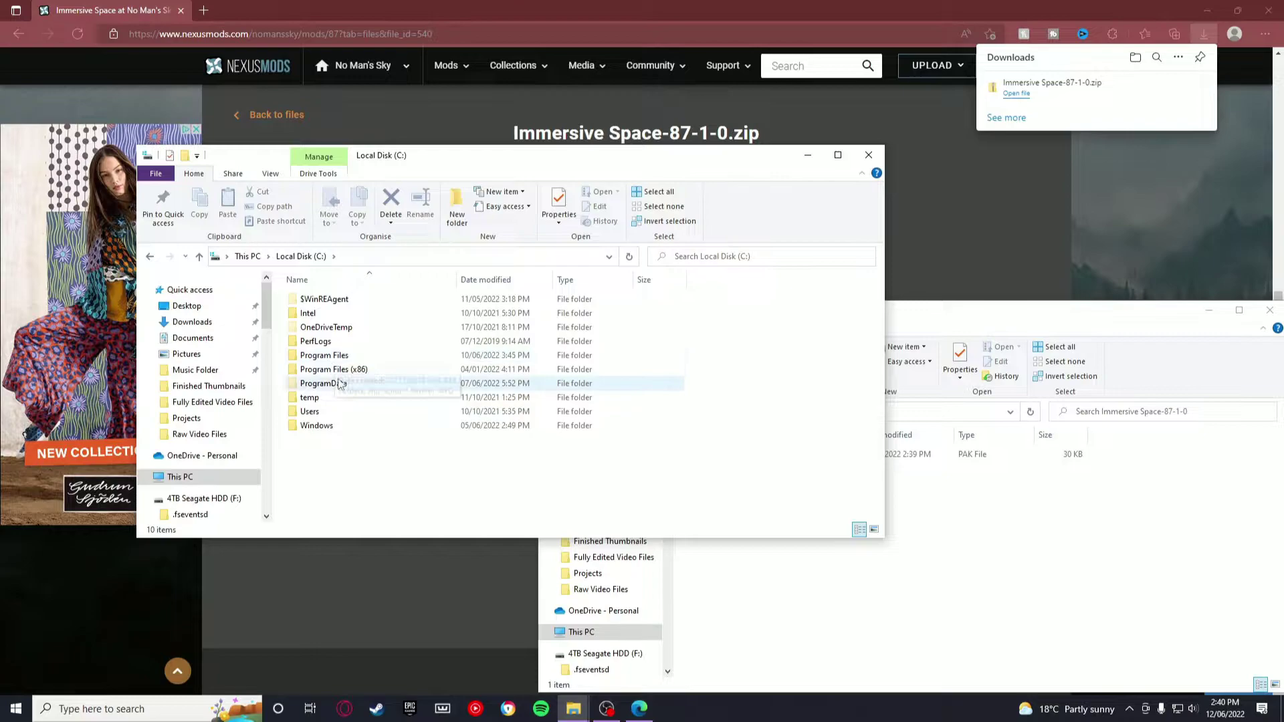
pyautogui.doubleClick(326, 372)
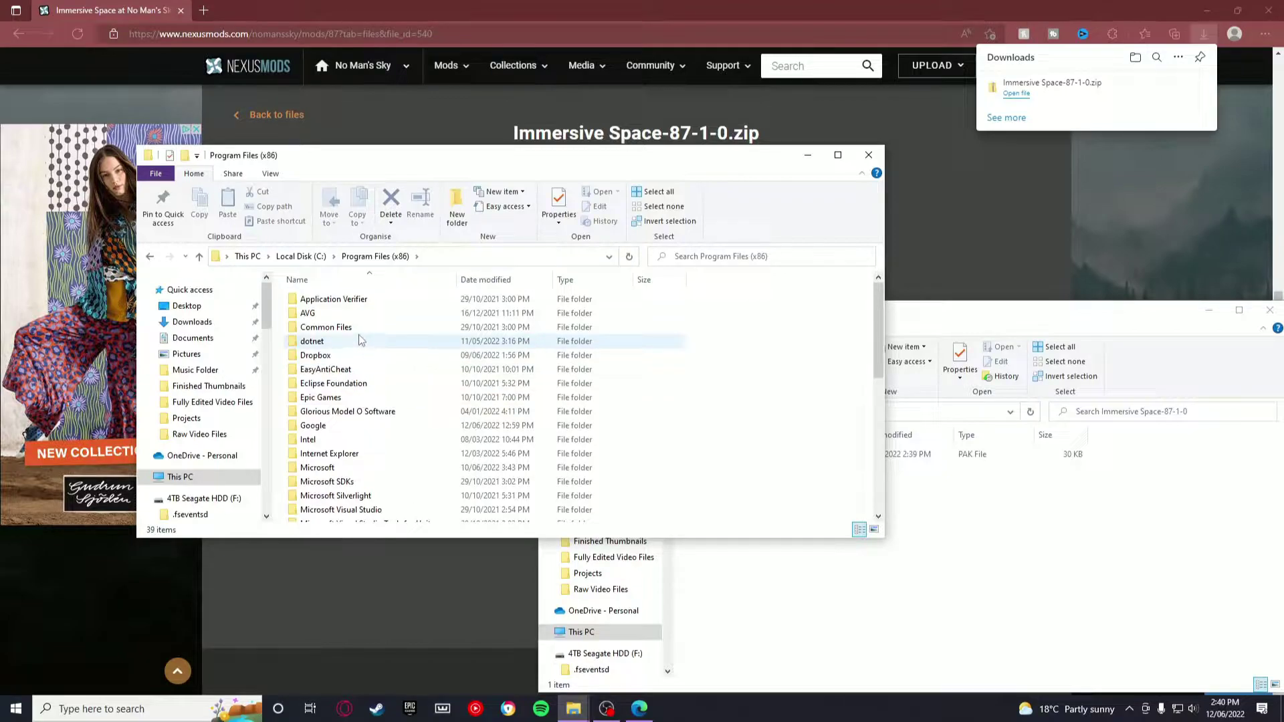
pyautogui.scroll(-3, 358, 334)
pyautogui.scroll(-3, 376, 367)
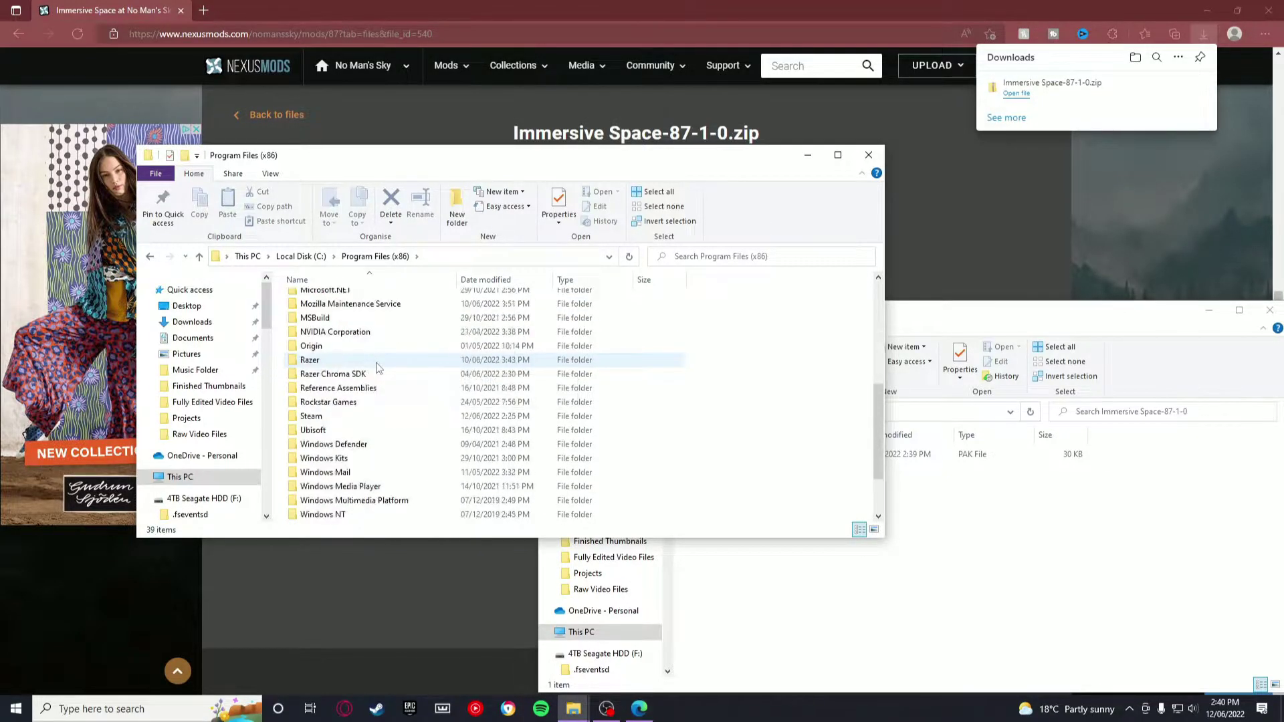
pyautogui.click(371, 420)
pyautogui.doubleClick(371, 419)
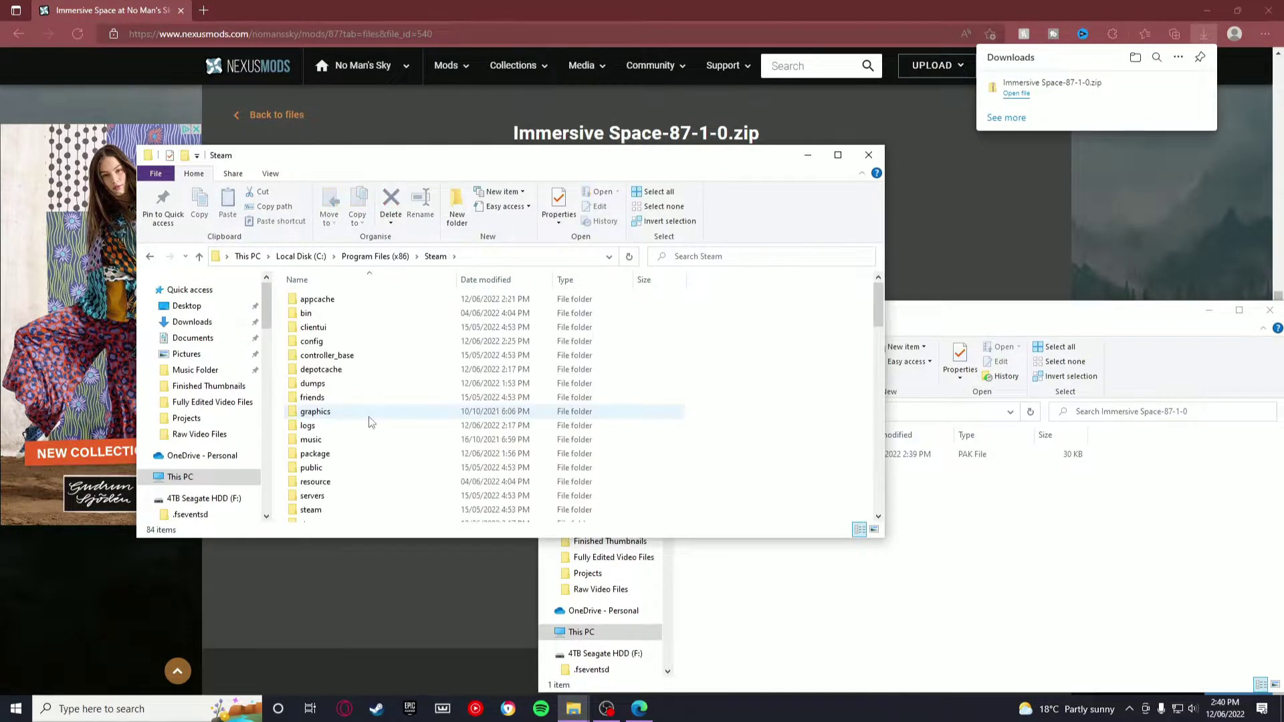
# Continue through steamapps and common into No Man's Sky, selecting its GAMEDATA folder
pyautogui.scroll(-2, 378, 418)
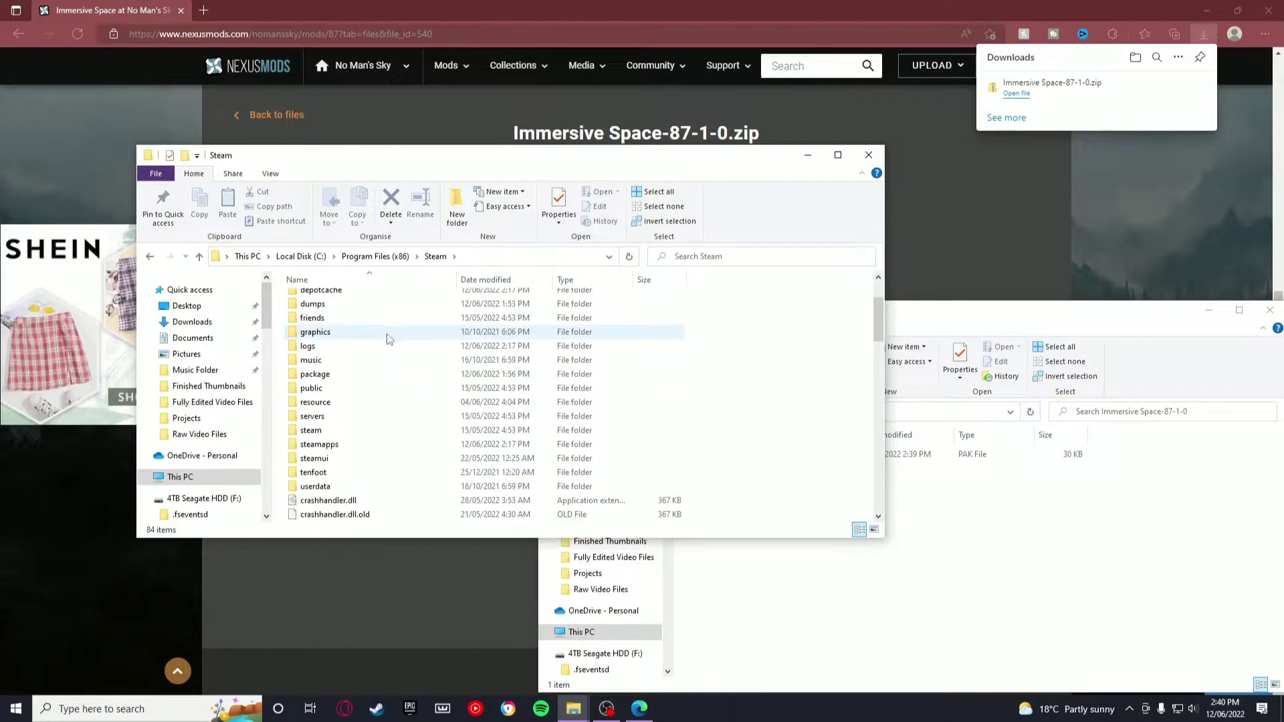
pyautogui.doubleClick(386, 444)
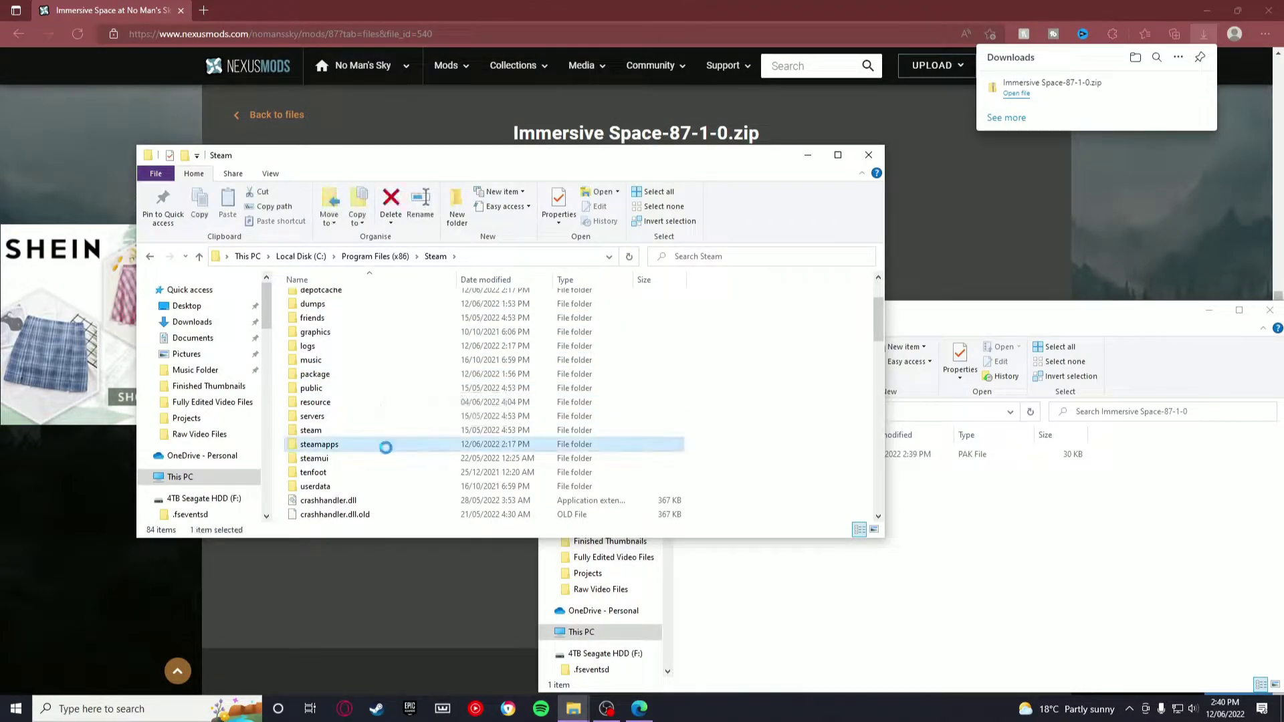
pyautogui.doubleClick(353, 302)
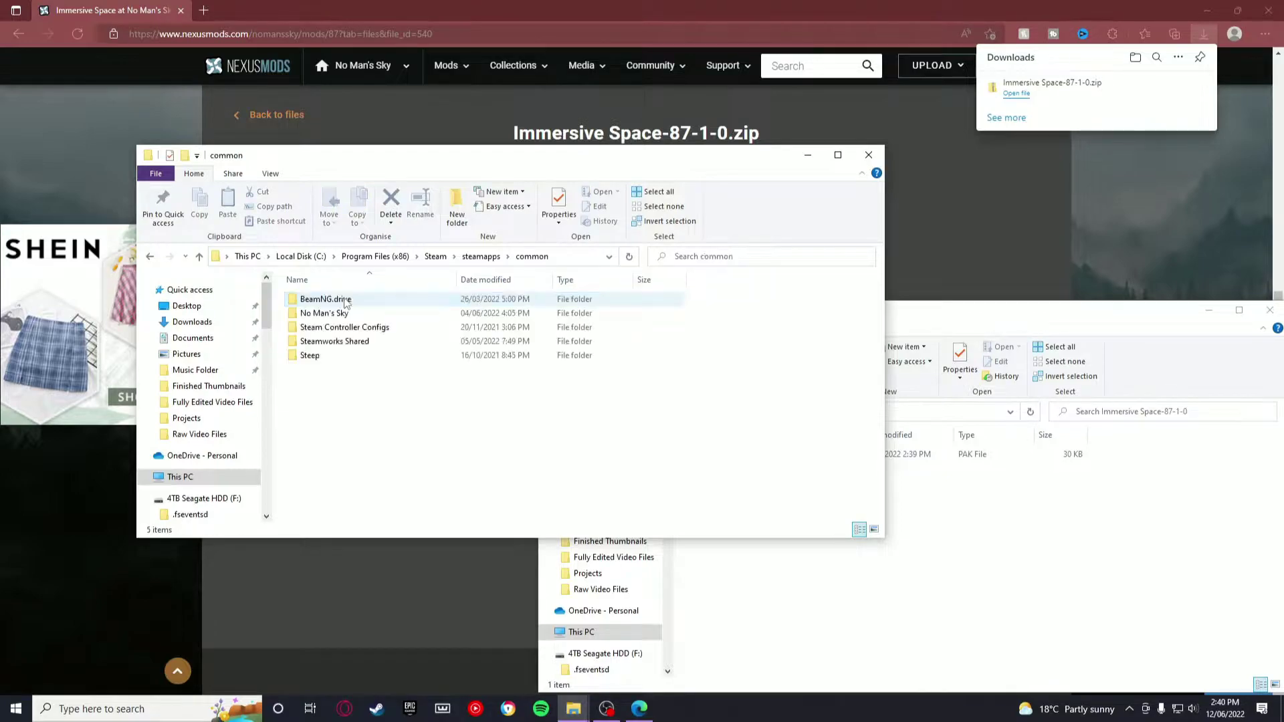
pyautogui.doubleClick(347, 312)
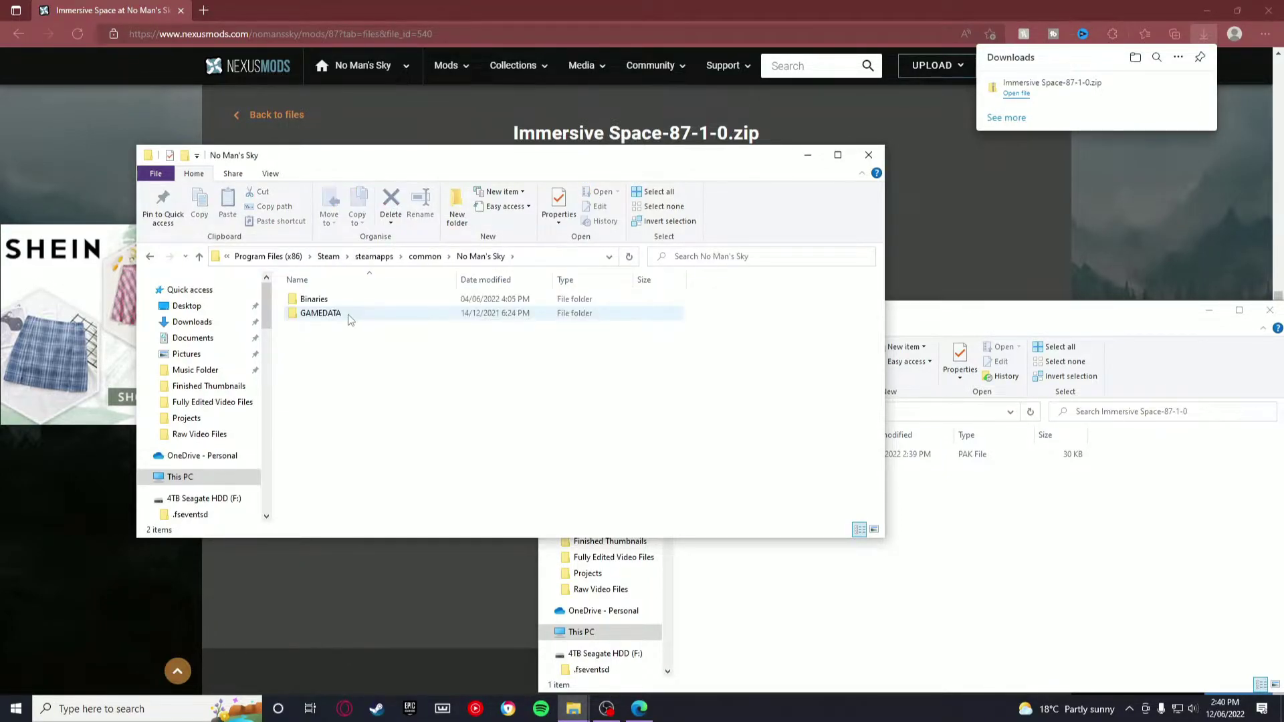
pyautogui.click(349, 317)
# Open GAMEDATA, move its window to the right, and enter the MODS folder
pyautogui.doubleClick(348, 314)
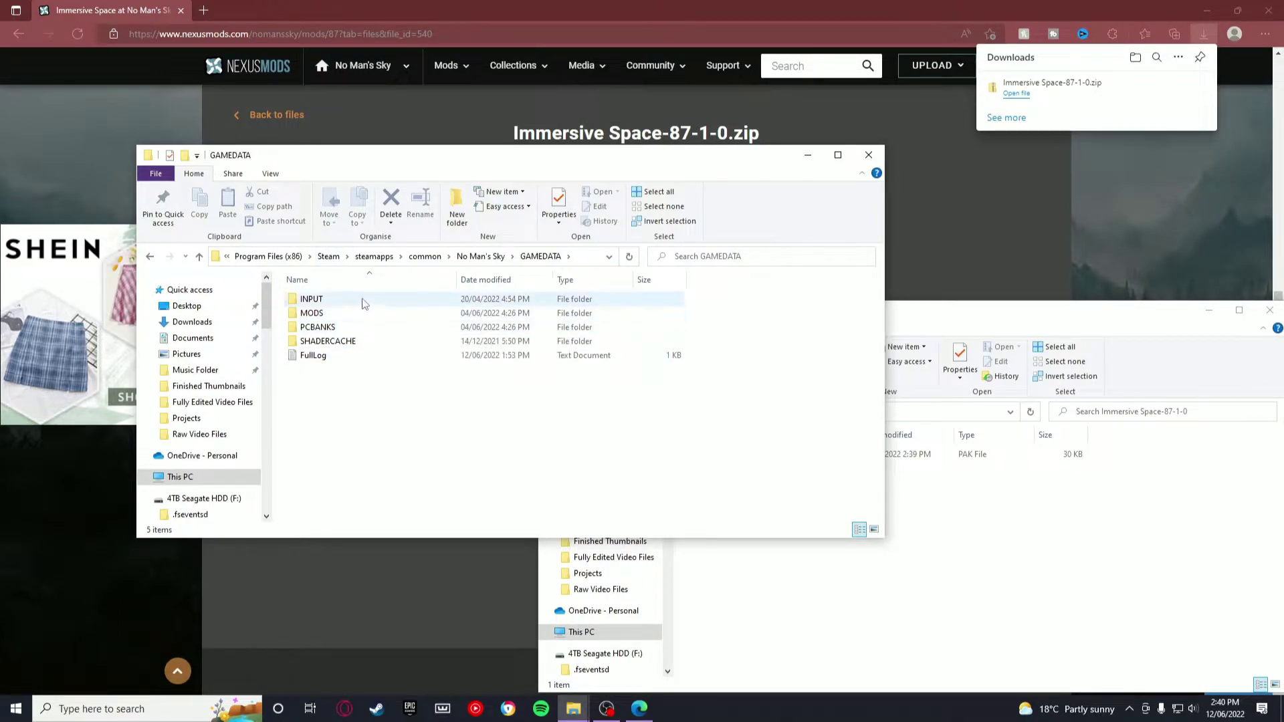
pyautogui.click(1040, 62)
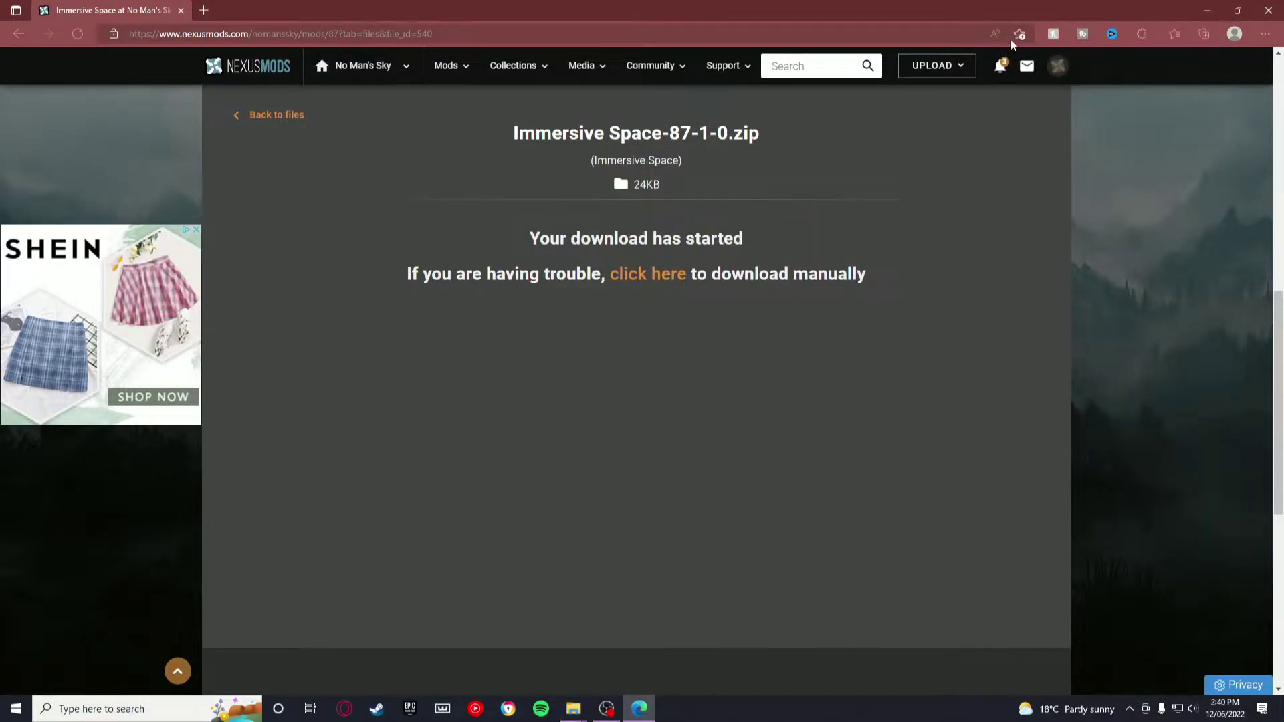
pyautogui.moveTo(573, 708)
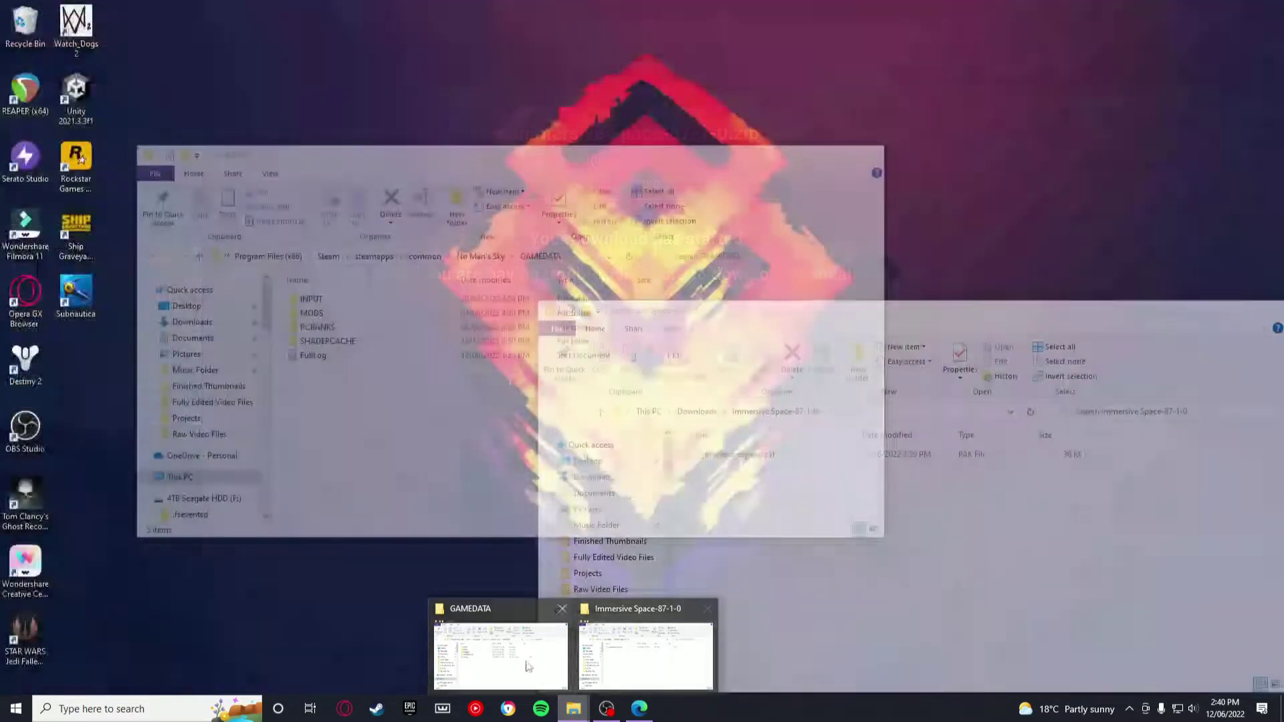
pyautogui.click(481, 642)
pyautogui.moveTo(567, 159); pyautogui.dragTo(820, 150)
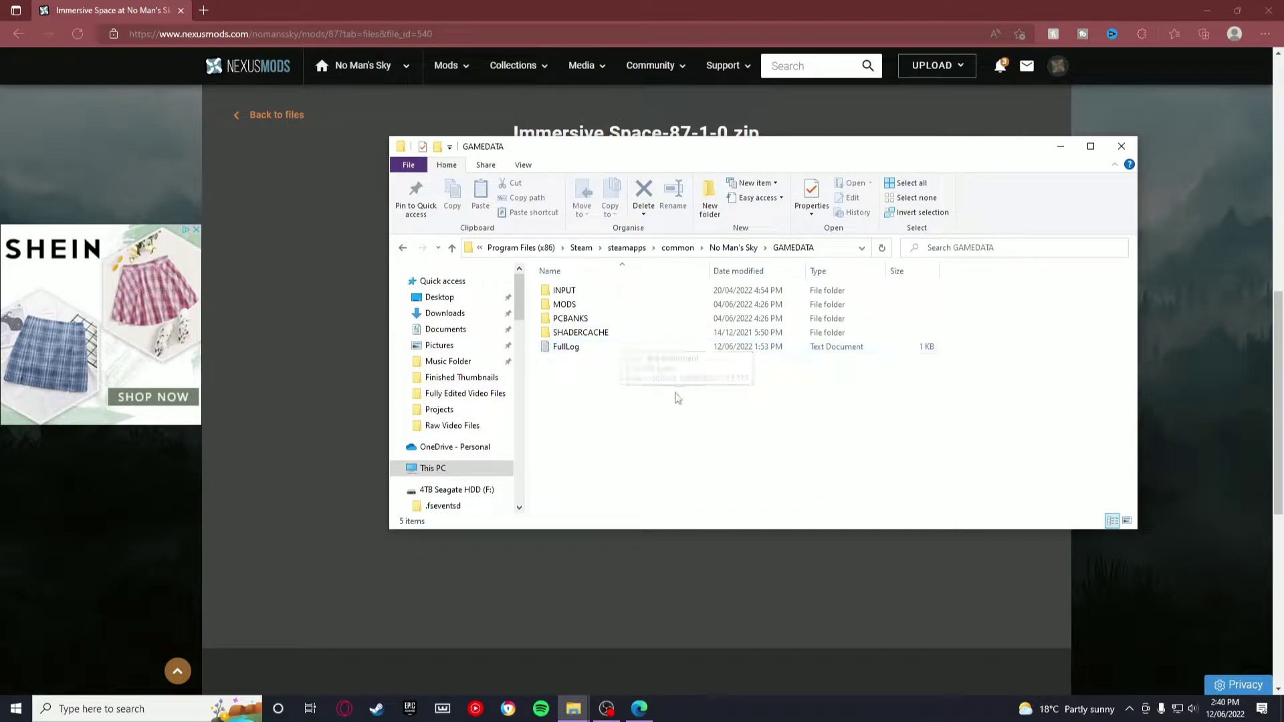
pyautogui.doubleClick(562, 304)
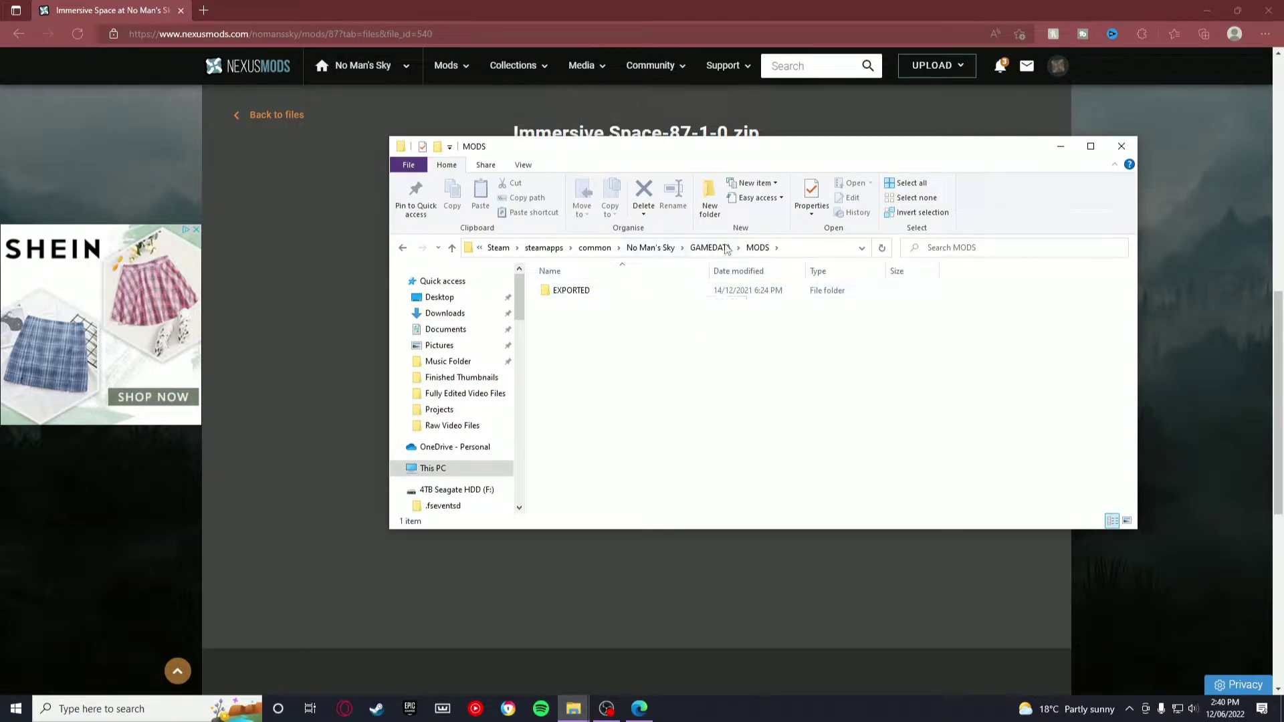
# Check MODS\EXPORTED\METADATA, find only a UI folder, and go back up to GAMEDATA
pyautogui.click(621, 294)
pyautogui.doubleClick(621, 294)
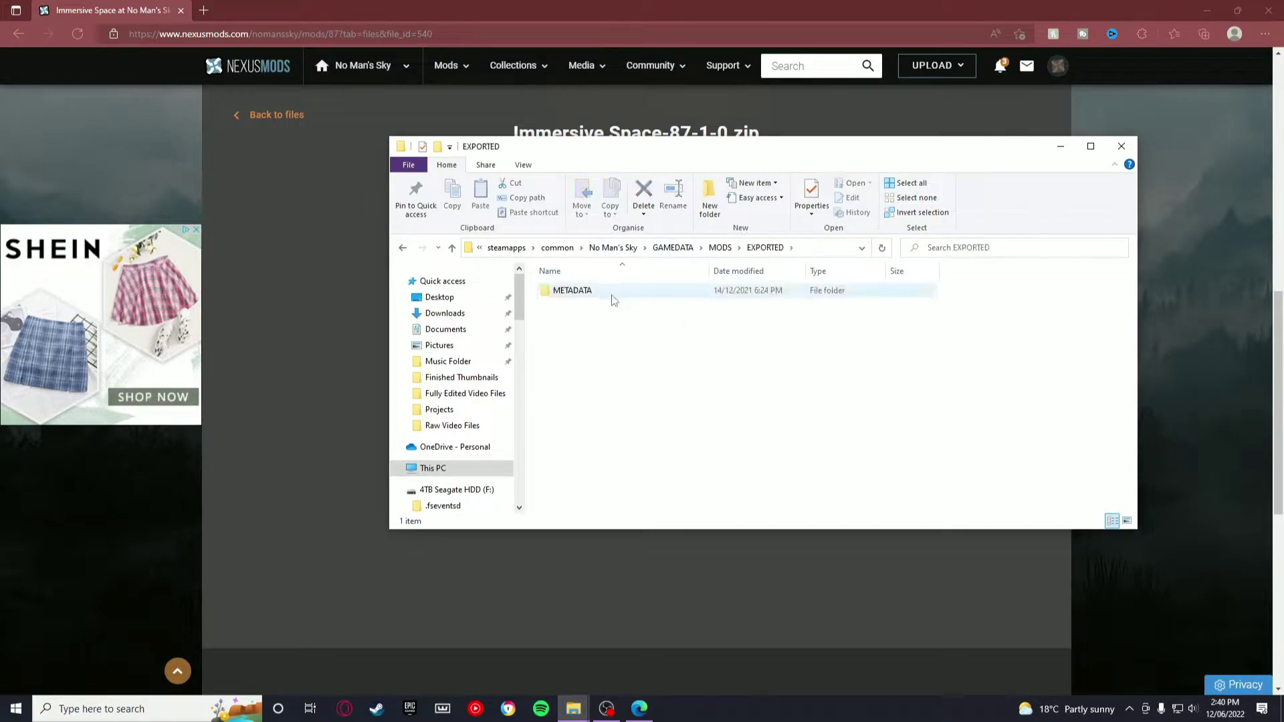
pyautogui.doubleClick(637, 293)
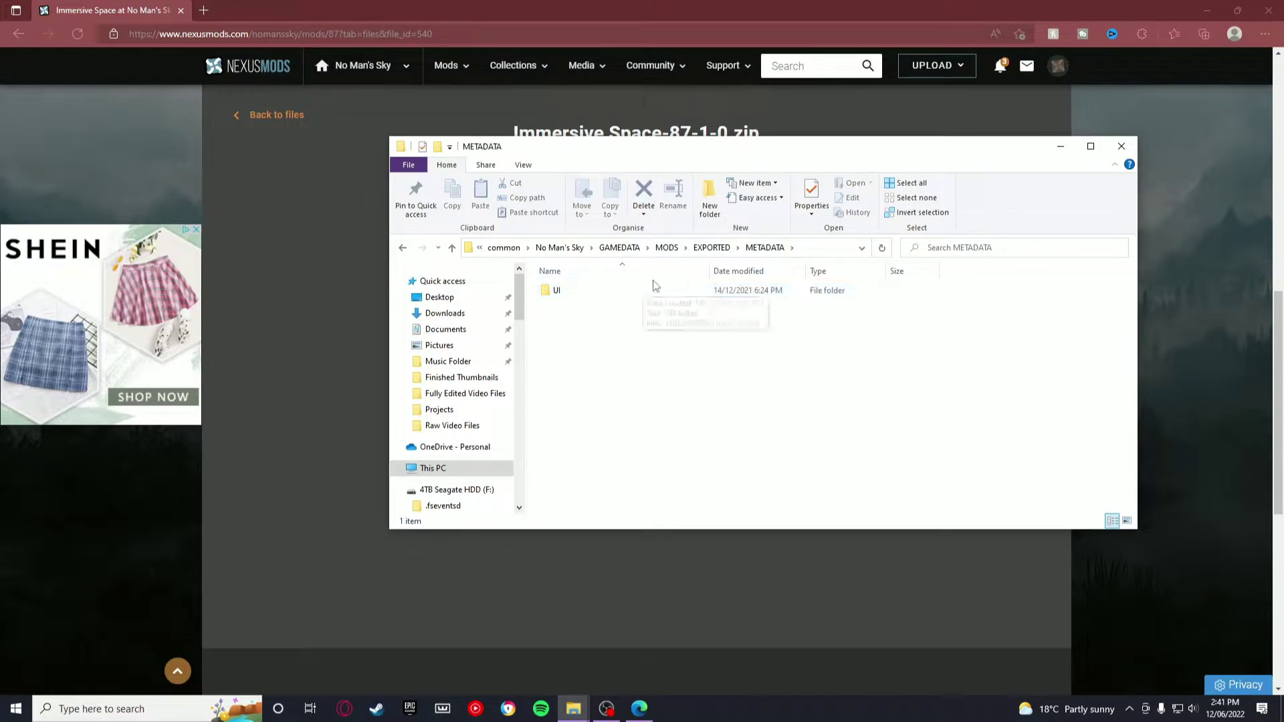
pyautogui.click(629, 251)
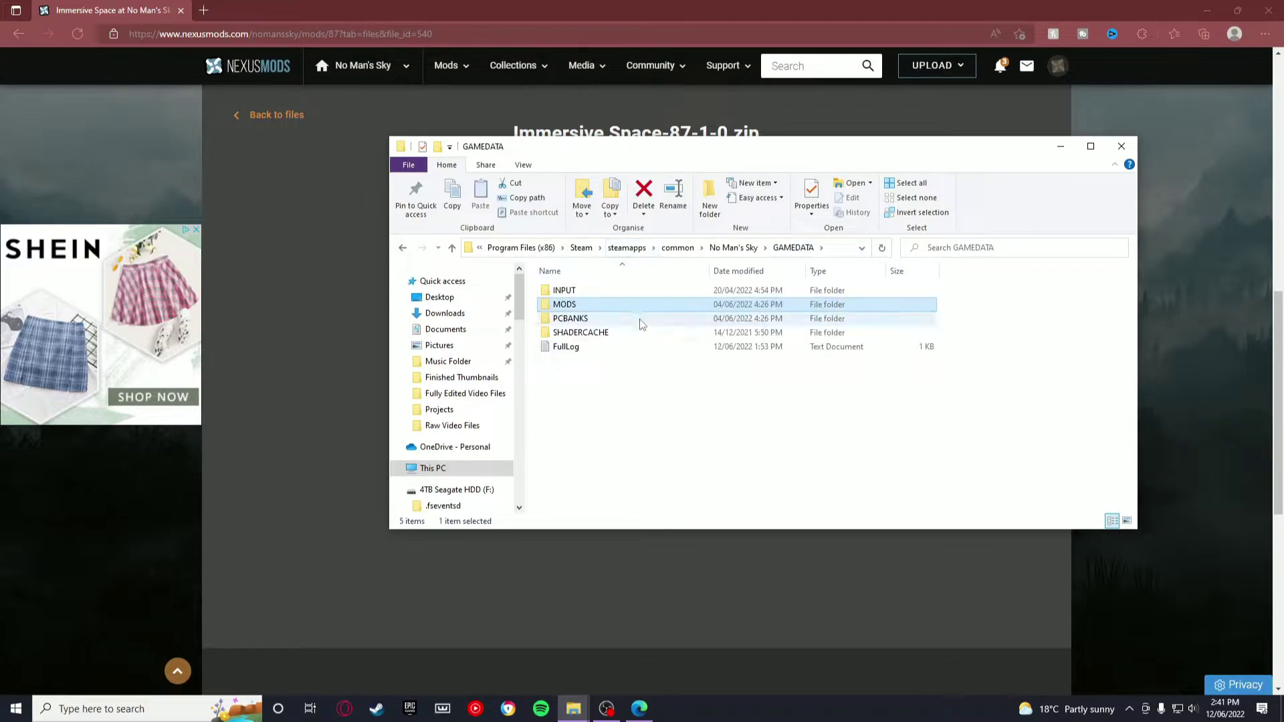
# Open PCBANKS, scan its files, and enter its MODS folder with the existing .pak mods
pyautogui.doubleClick(644, 325)
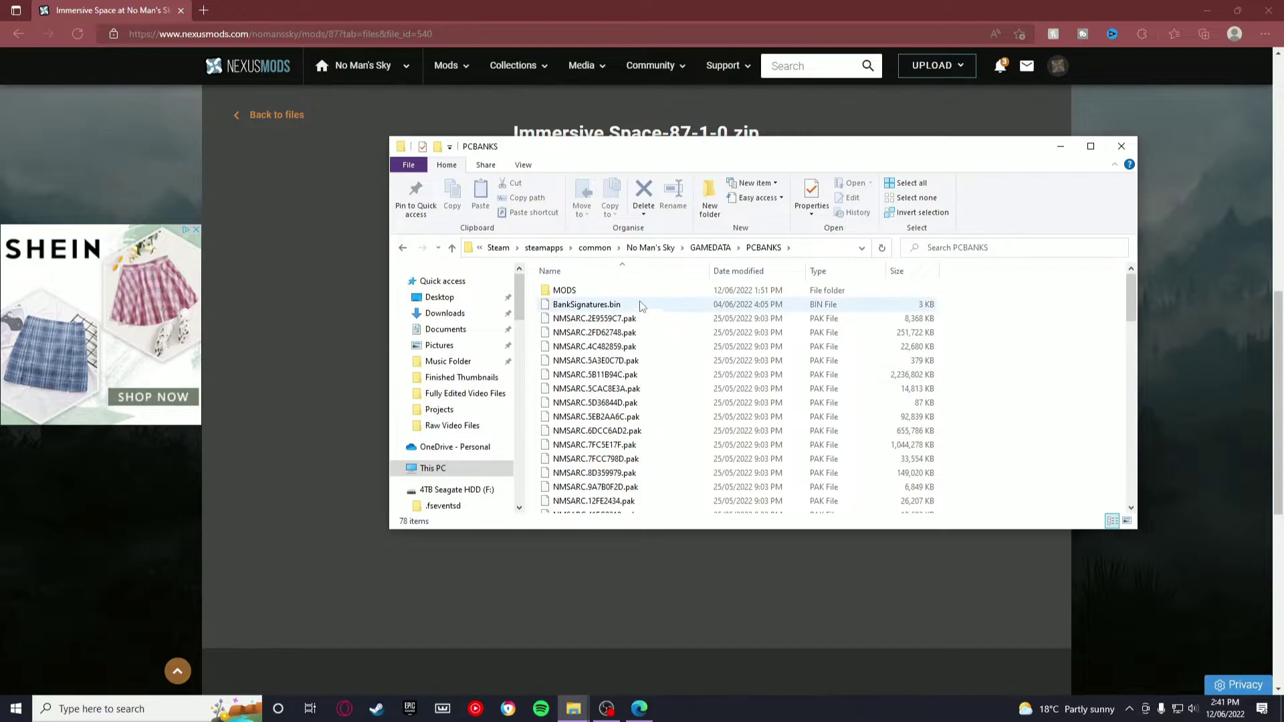
pyautogui.scroll(-10, 668, 375)
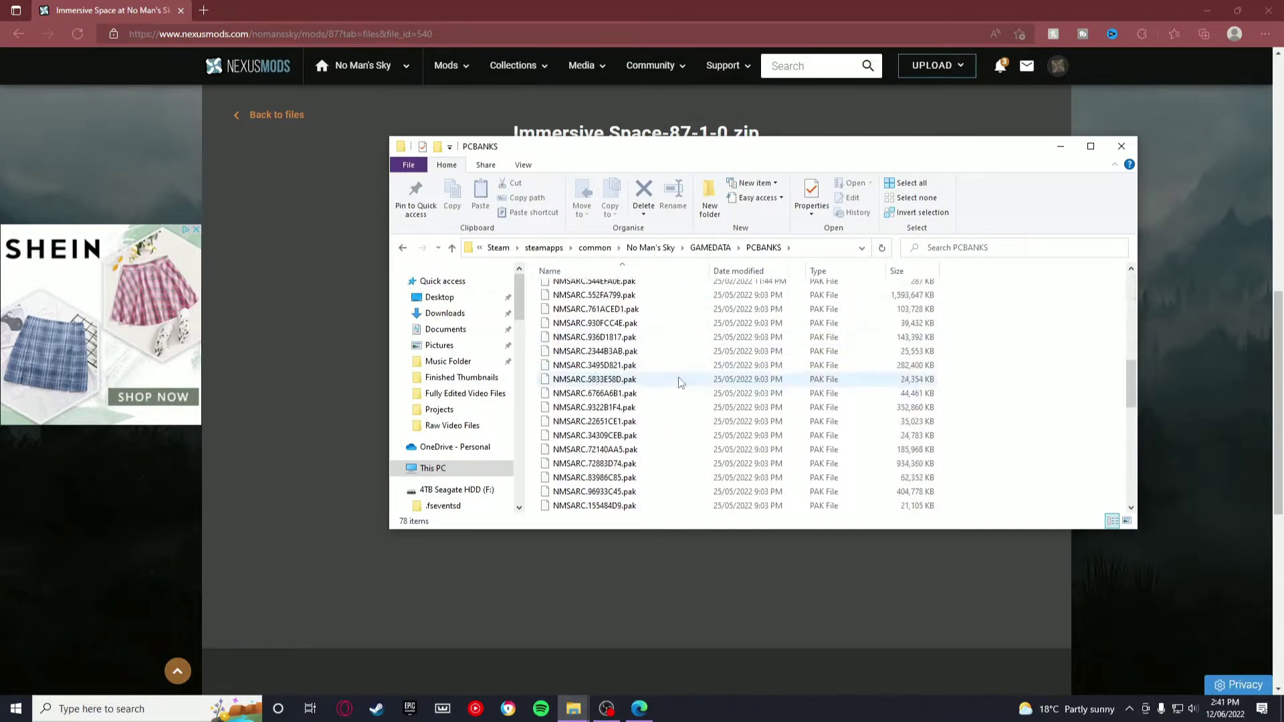
pyautogui.scroll(10, 665, 386)
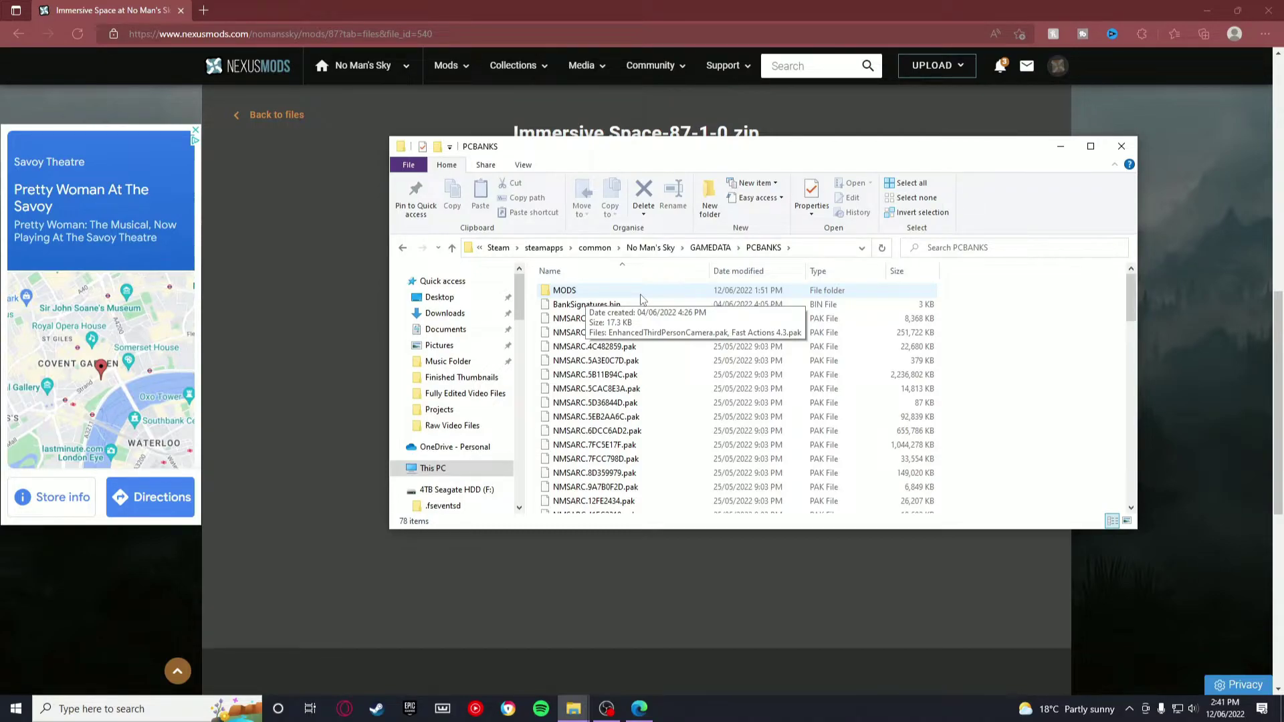
pyautogui.doubleClick(639, 293)
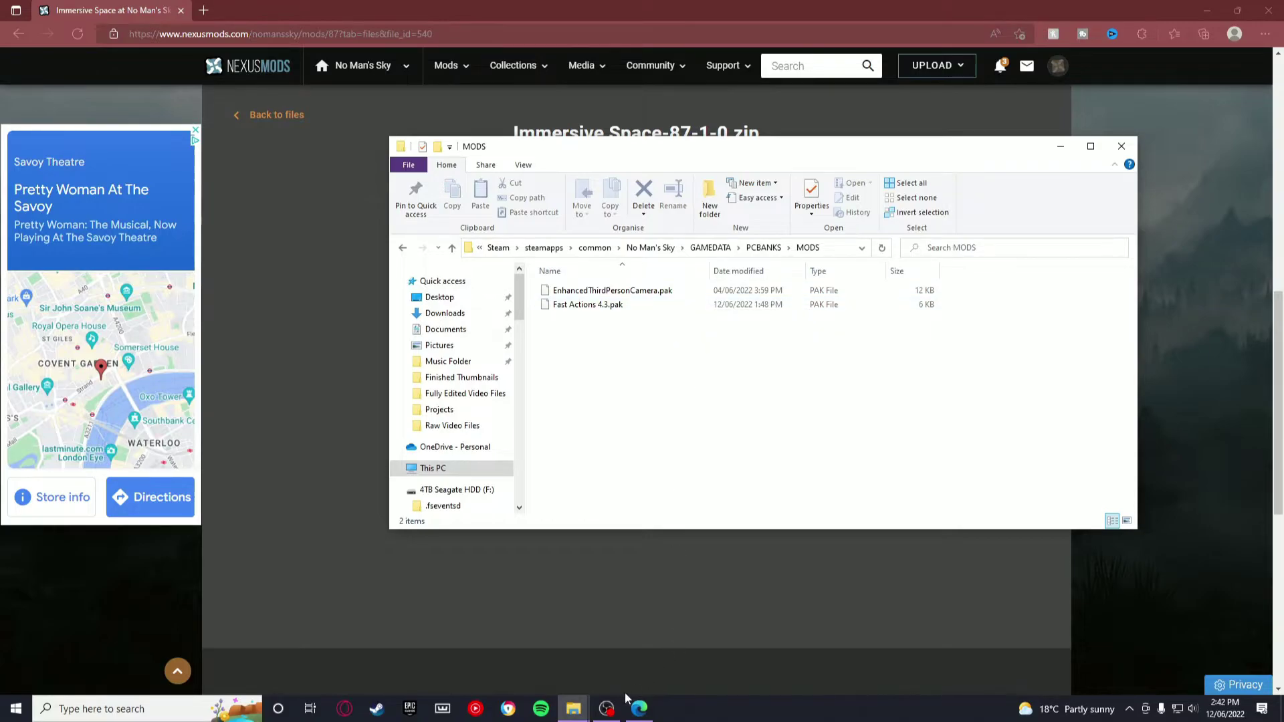
# Move the Immersive Space-87-1-0 window aside and drag _immersivespace.pak into the MODS folder
pyautogui.moveTo(573, 710)
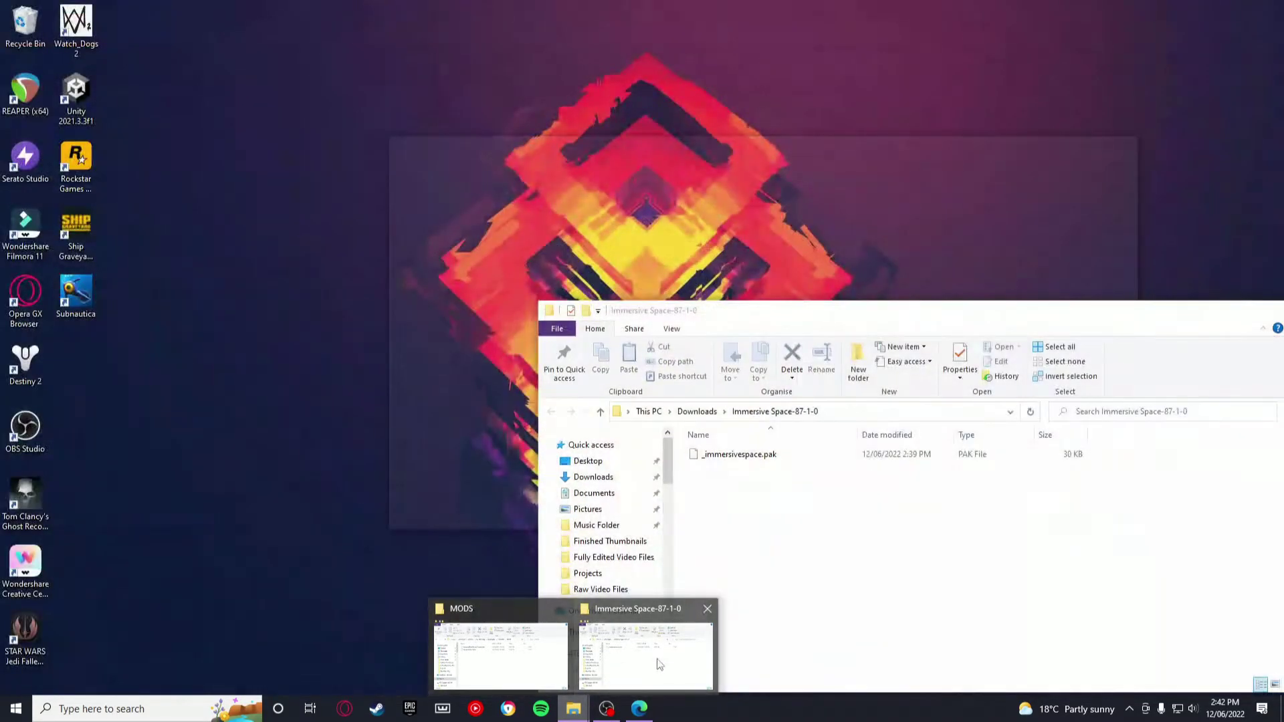
pyautogui.click(659, 664)
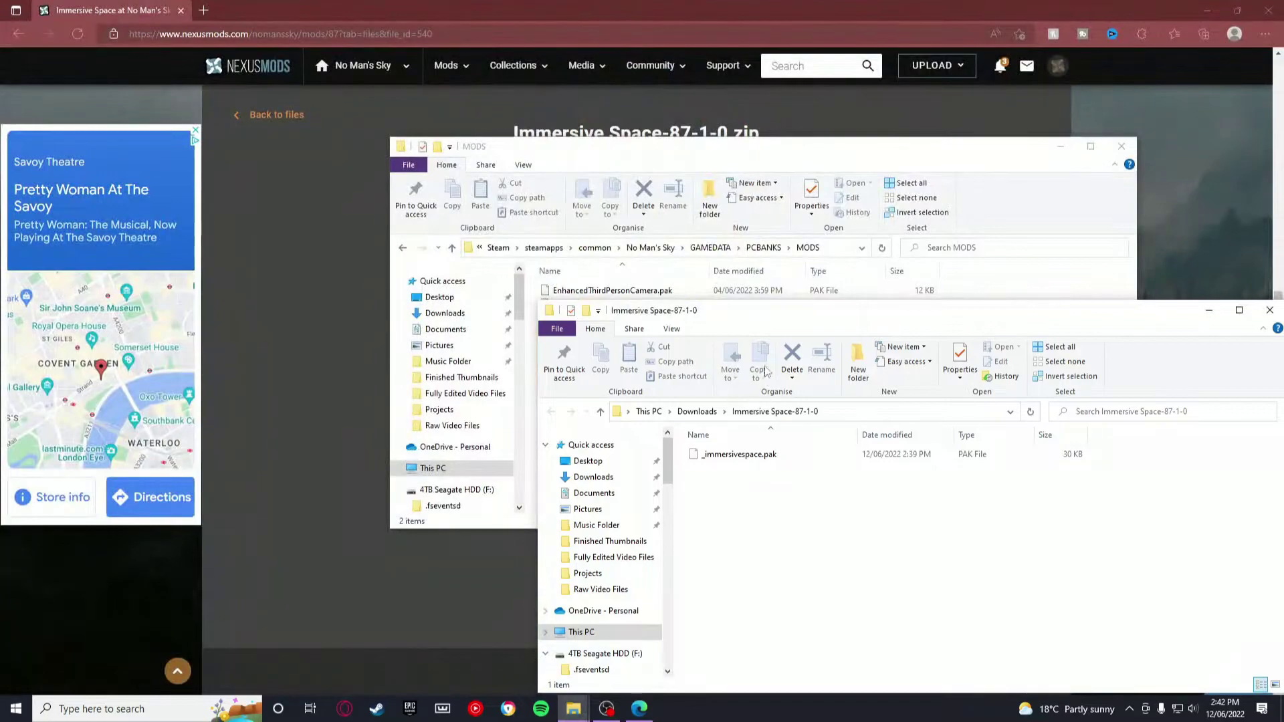
pyautogui.moveTo(784, 326); pyautogui.dragTo(1015, 214)
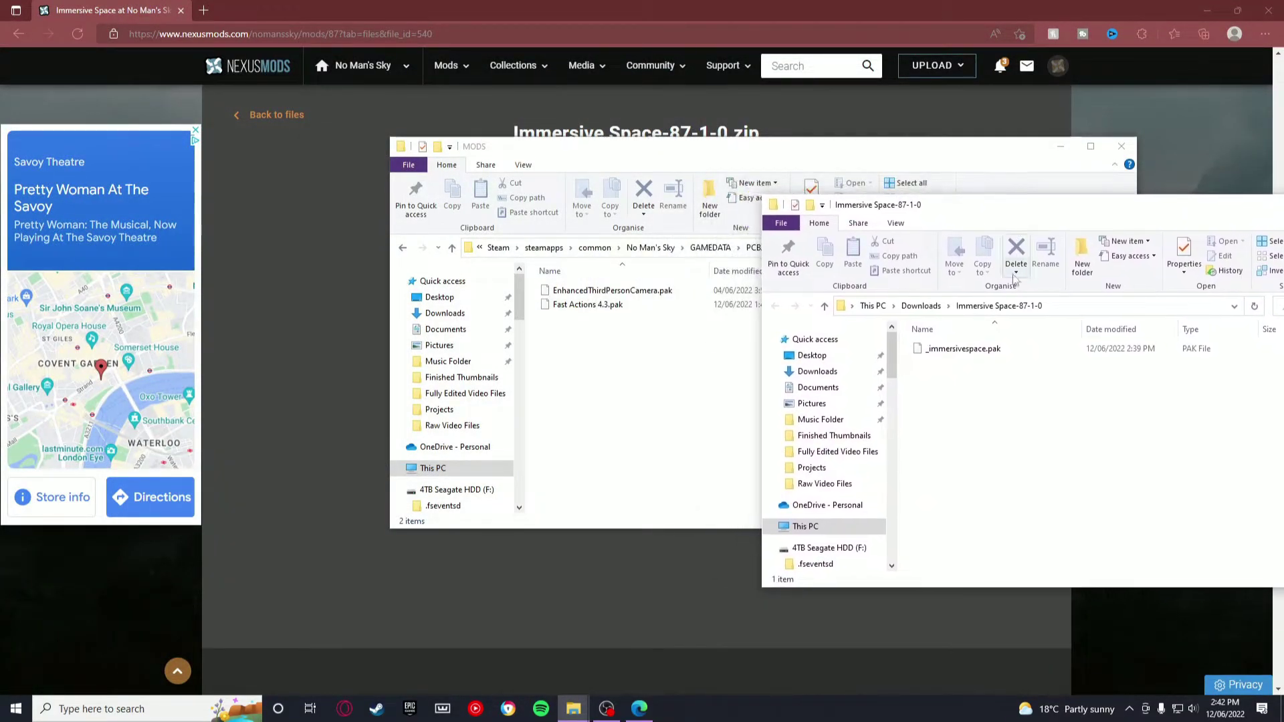
pyautogui.click(1003, 354)
pyautogui.moveTo(1003, 354); pyautogui.dragTo(642, 334)
pyautogui.click(1020, 381)
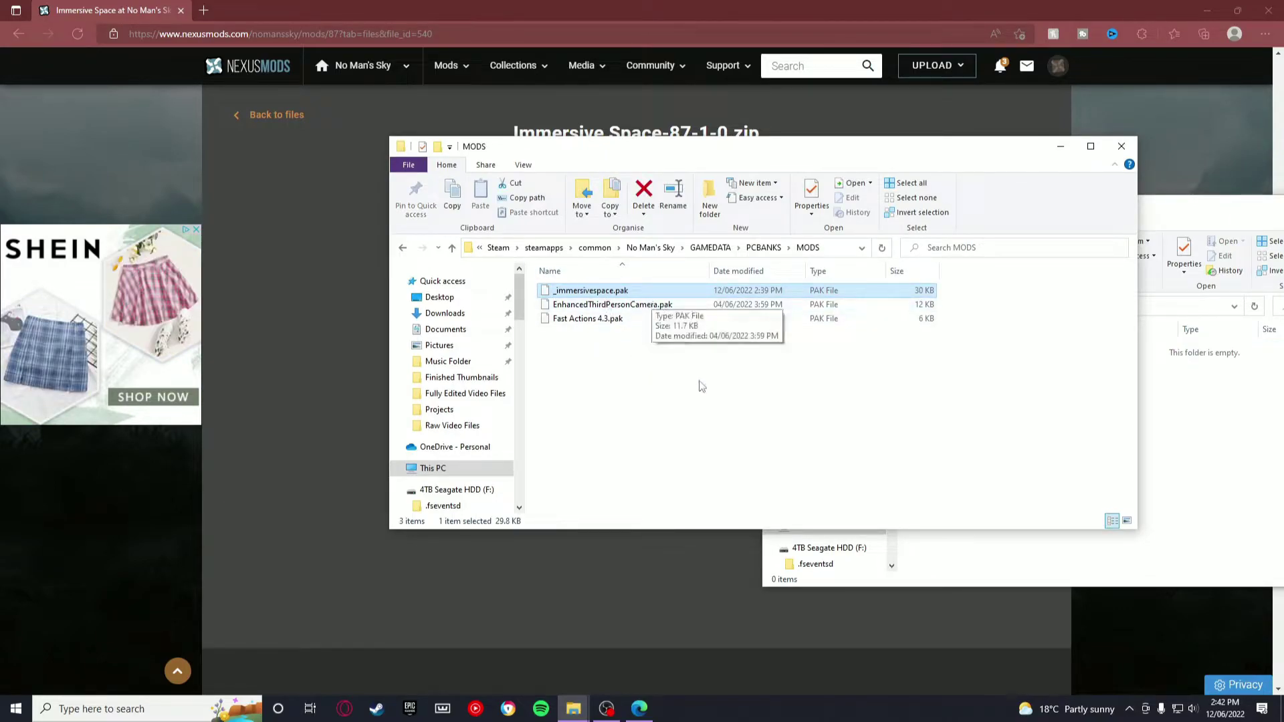
# Deselect the file, close the MODS window and reposition the empty download folder window
pyautogui.click(1017, 460)
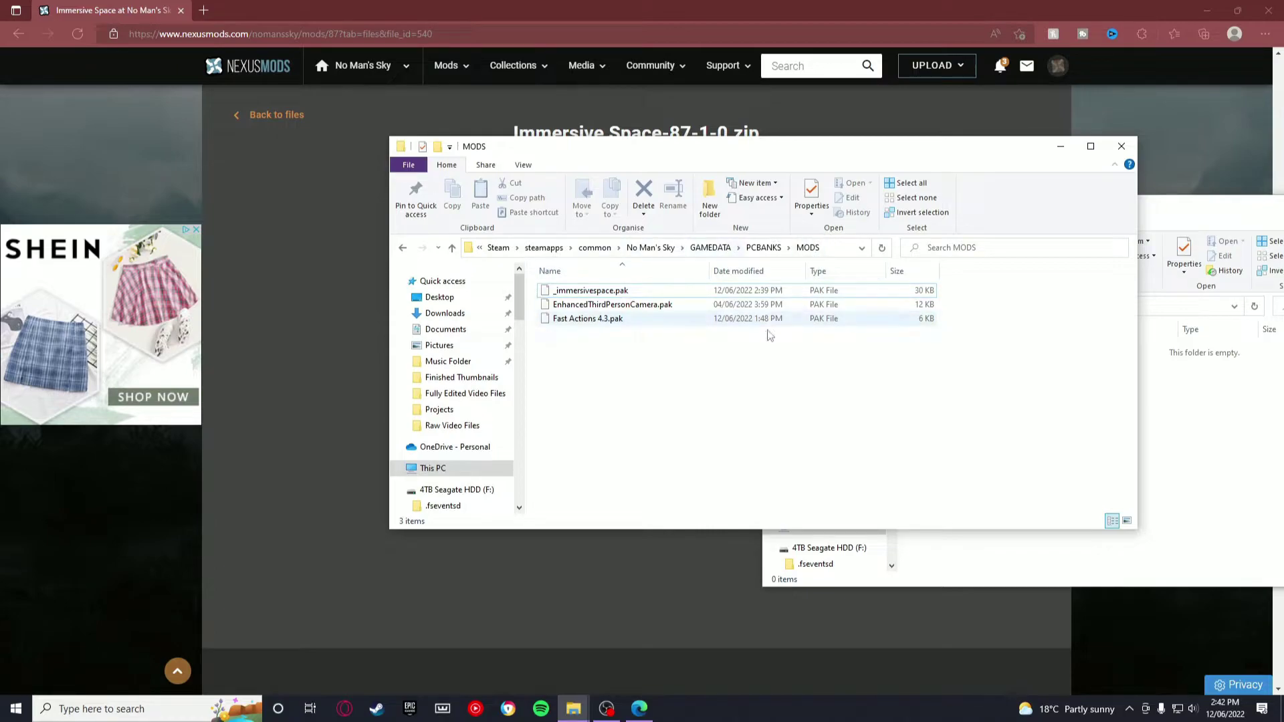
pyautogui.click(1121, 146)
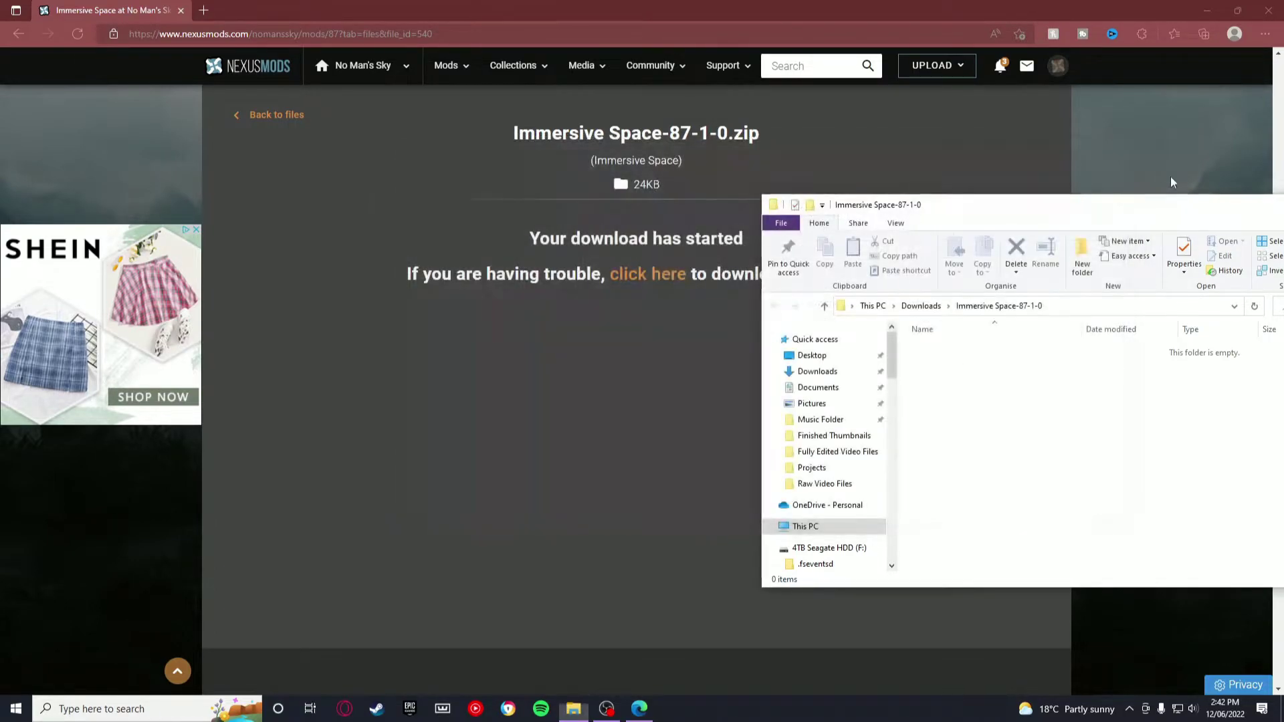
pyautogui.moveTo(1239, 214); pyautogui.dragTo(892, 172)
# Close the empty Immersive Space-87-1-0 folder window
pyautogui.click(1149, 161)
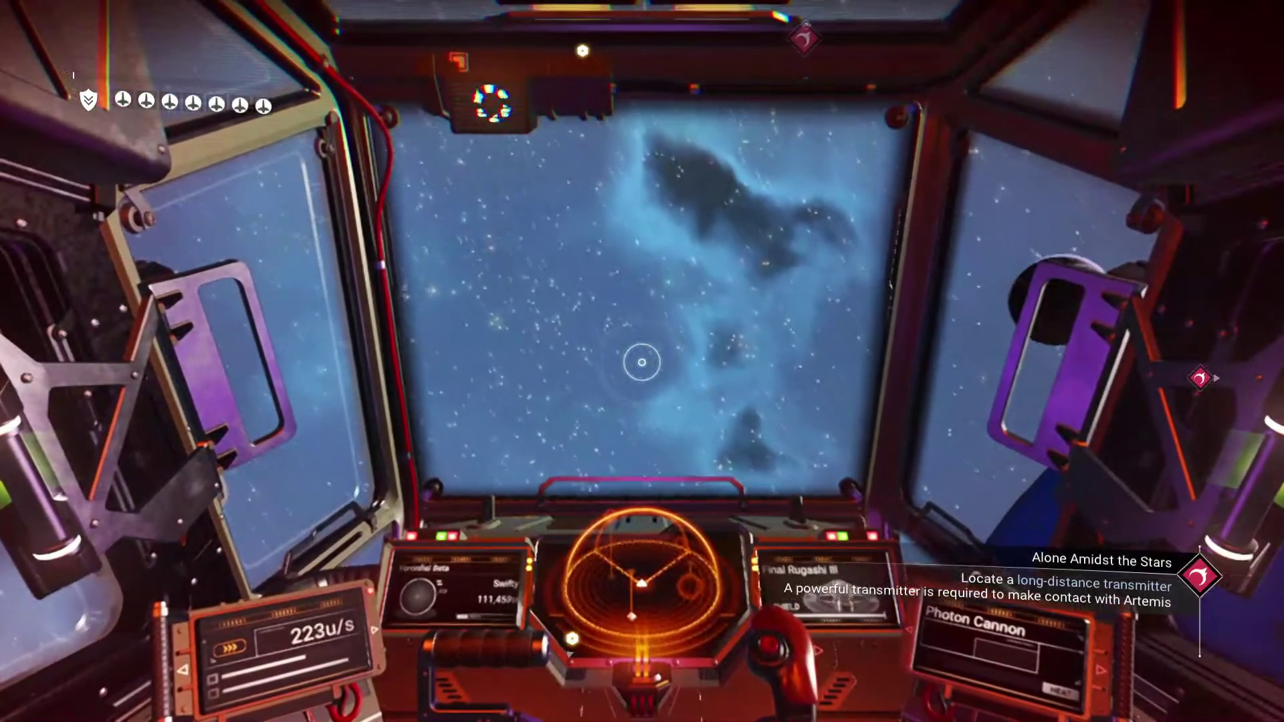
# Fly the starship into the station hangar using third-person view, then return to cockpit view
pyautogui.press('c')
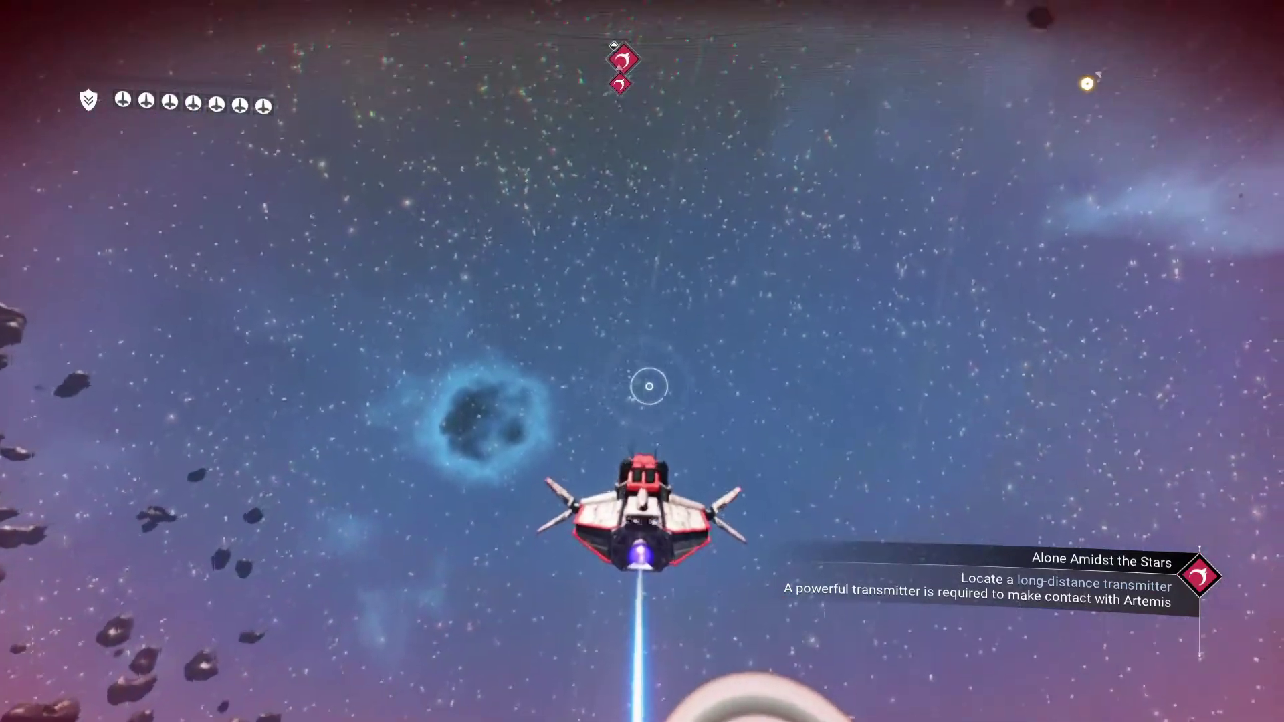
pyautogui.press('v')
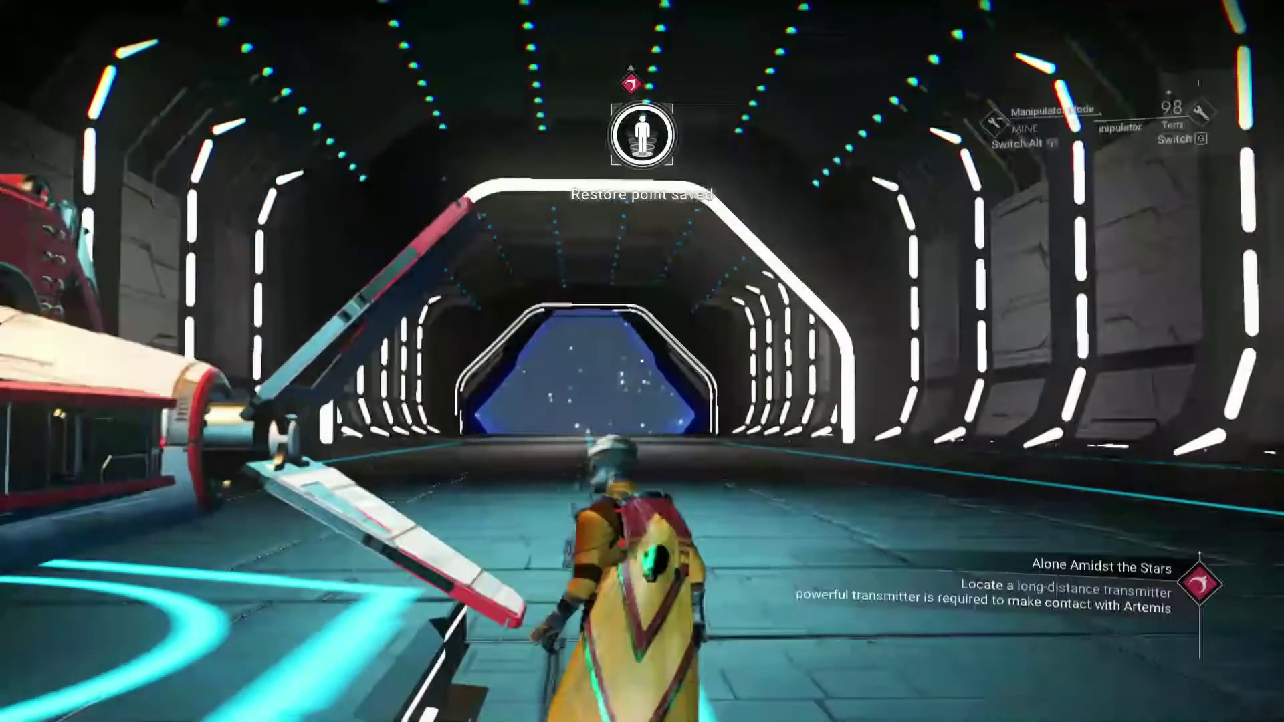
# Walk away from the docked ship across the hangar toward the central terminal
pyautogui.press('w')
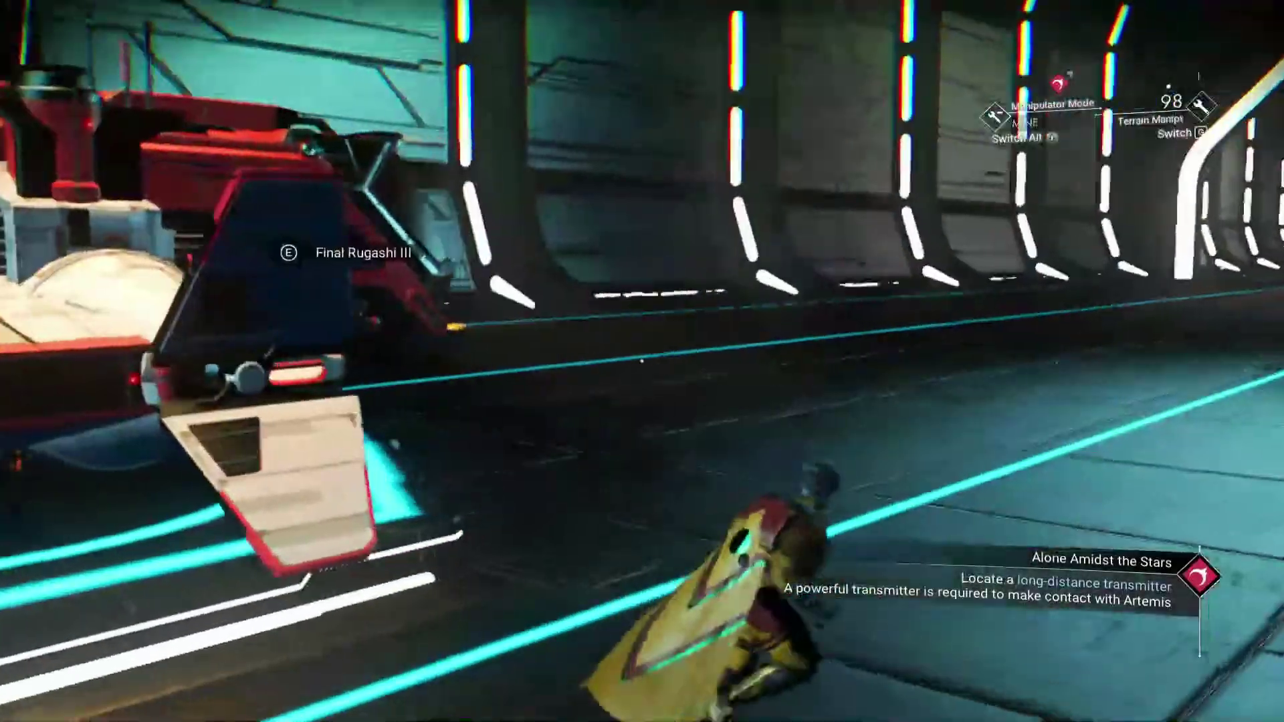
pyautogui.press('w')
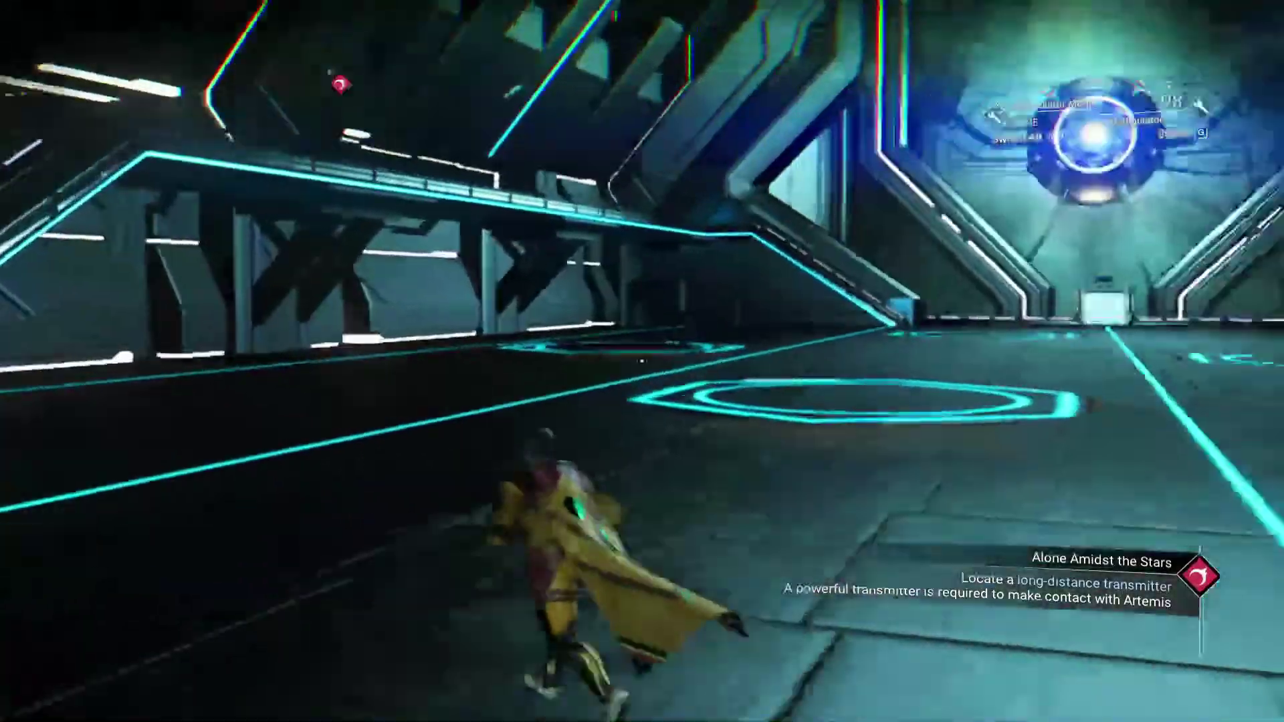
pyautogui.press('w')
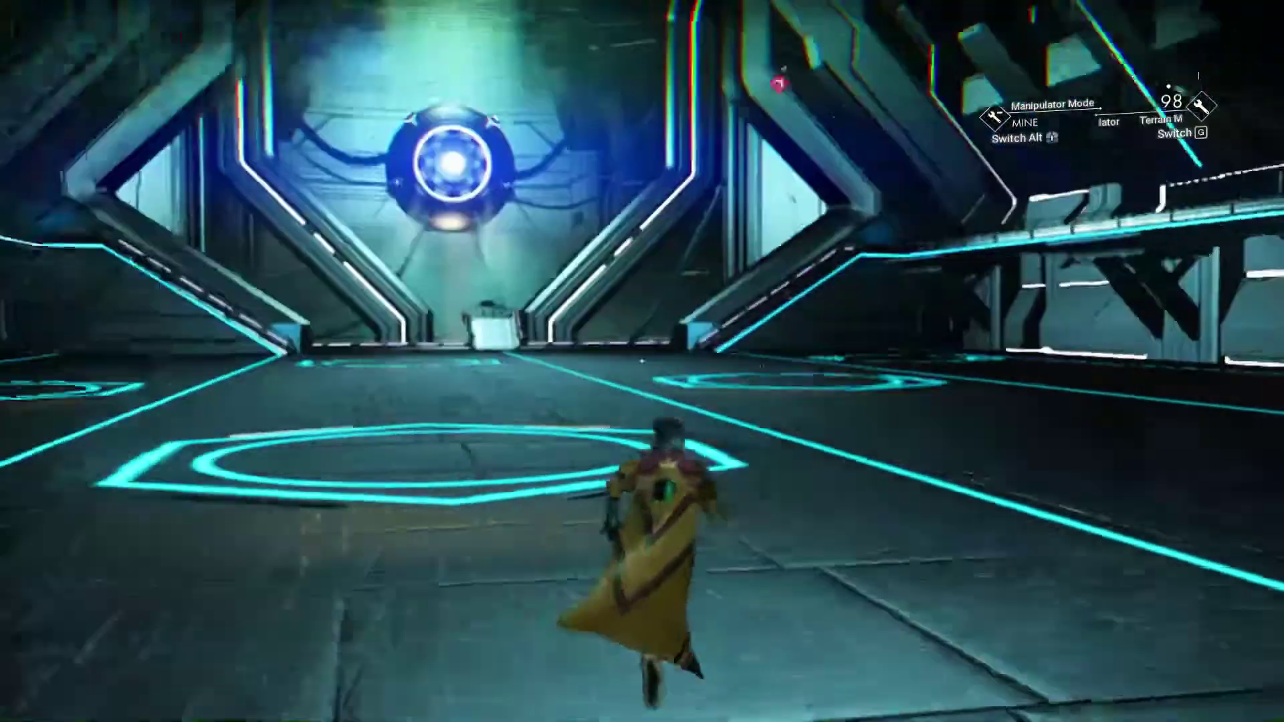
# Craft Metal Plating into an empty starship inventory slot and build the stack to 7
pyautogui.press('Tab')
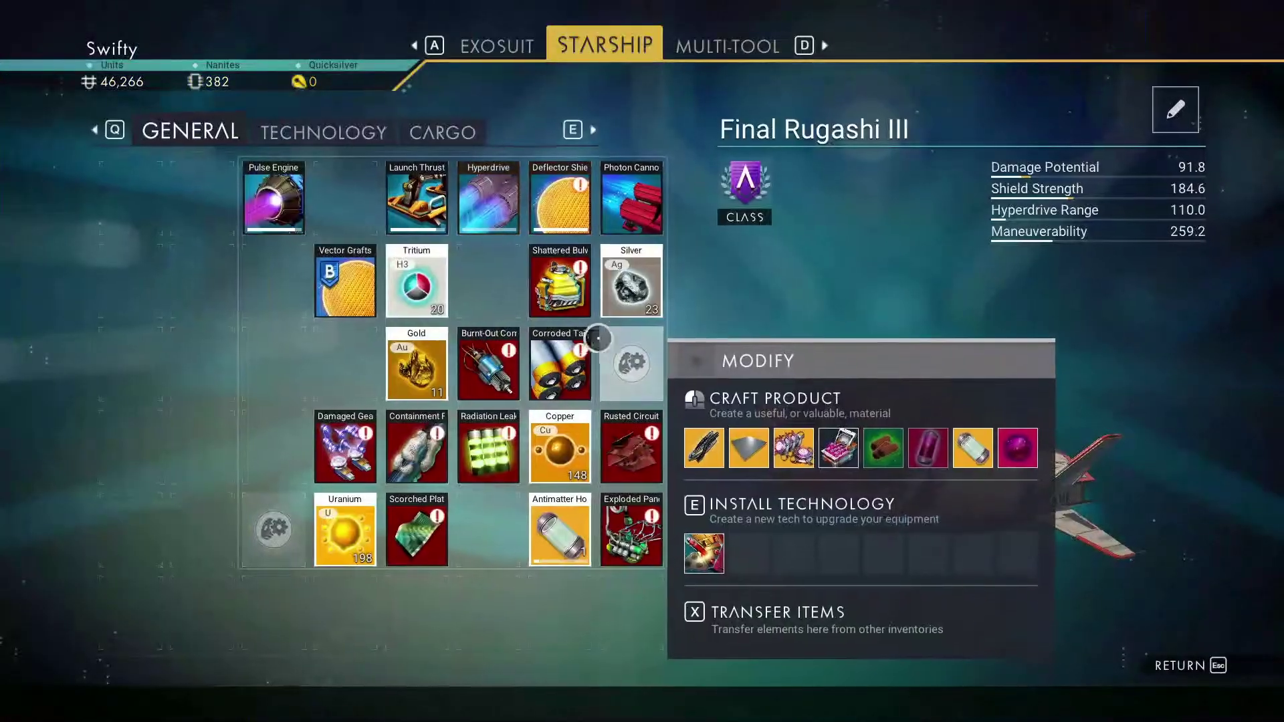
pyautogui.moveTo(621, 353)
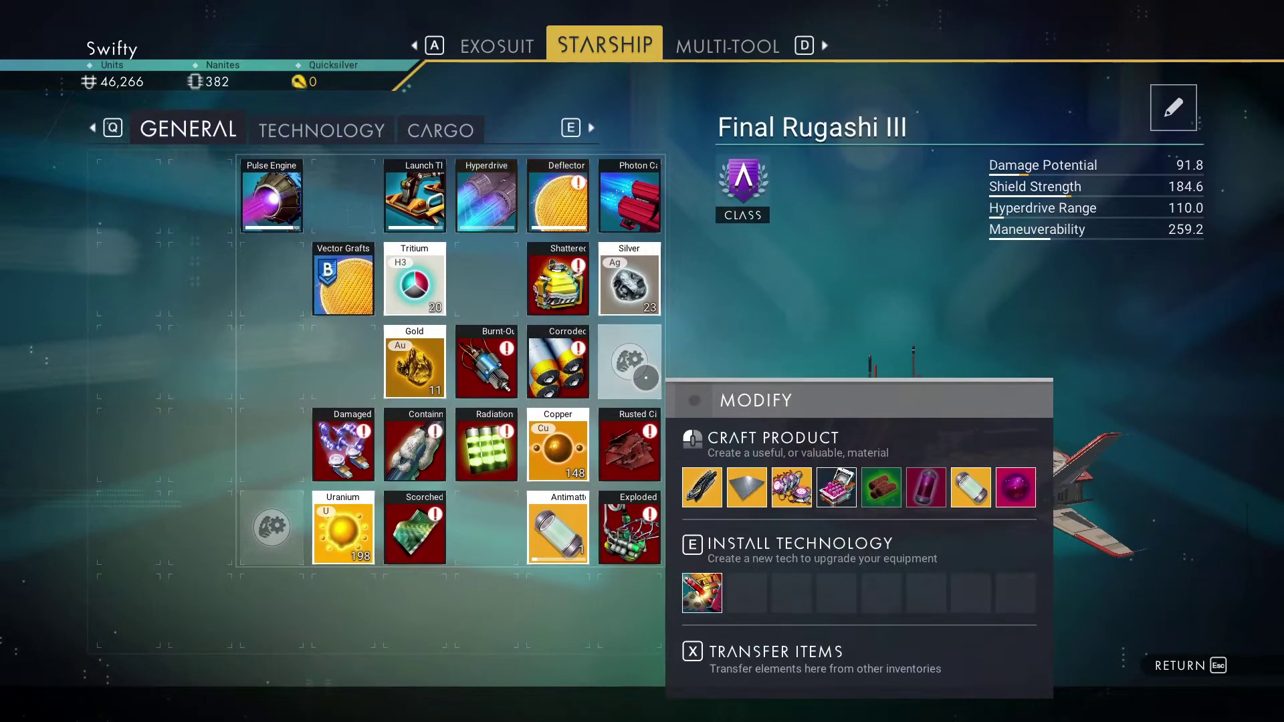
pyautogui.click(773, 442)
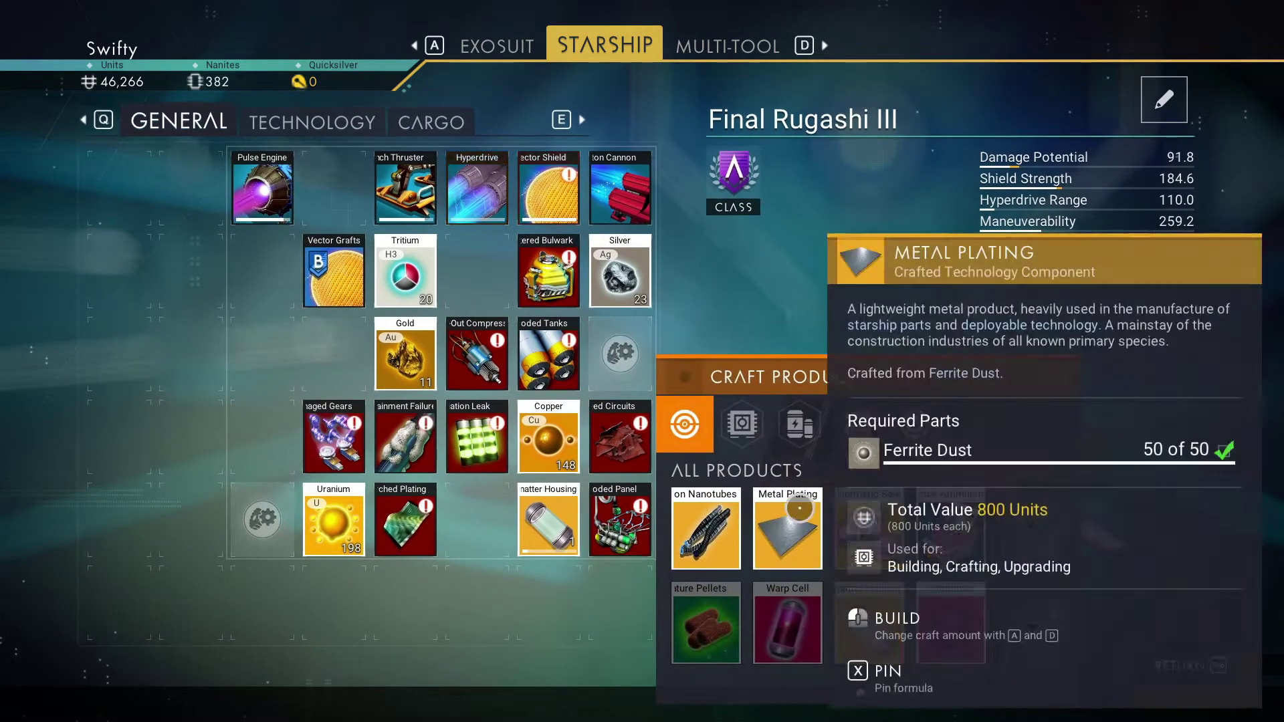
pyautogui.click(788, 528)
pyautogui.moveTo(633, 361)
pyautogui.press('e')
pyautogui.press('e')
pyautogui.press('e')
pyautogui.press('e')
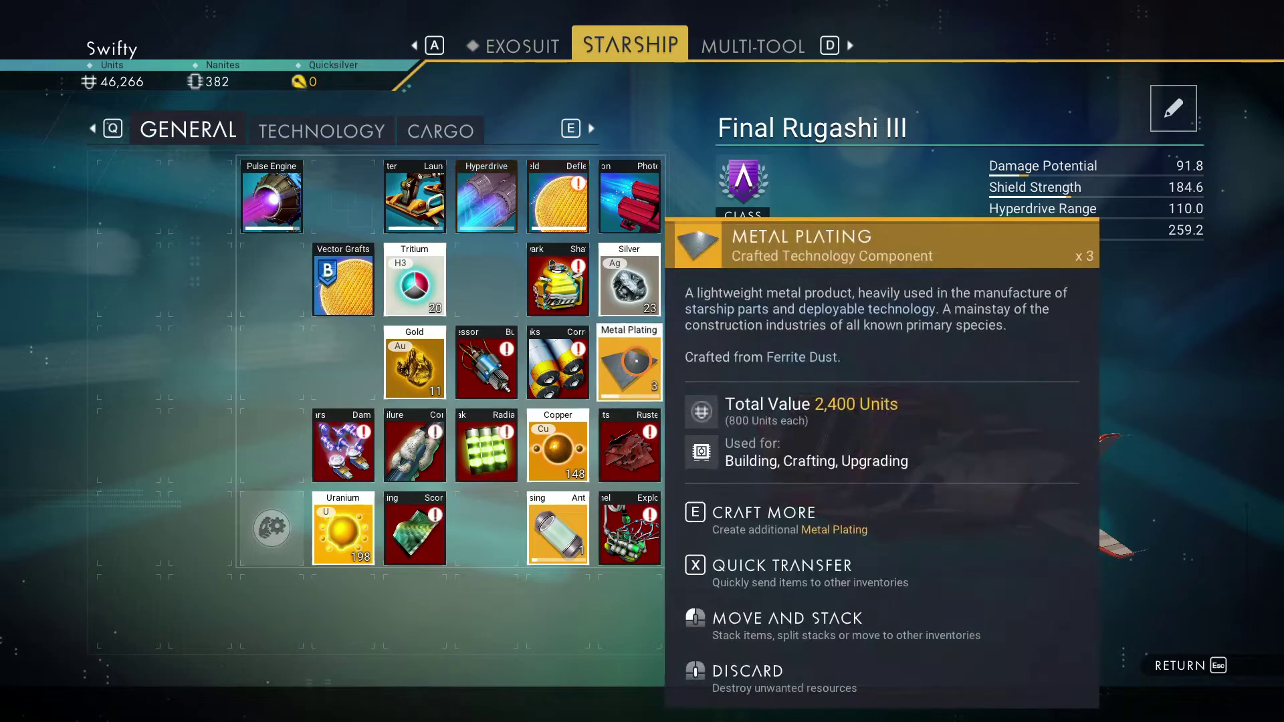
pyautogui.press('e')
pyautogui.press('e')
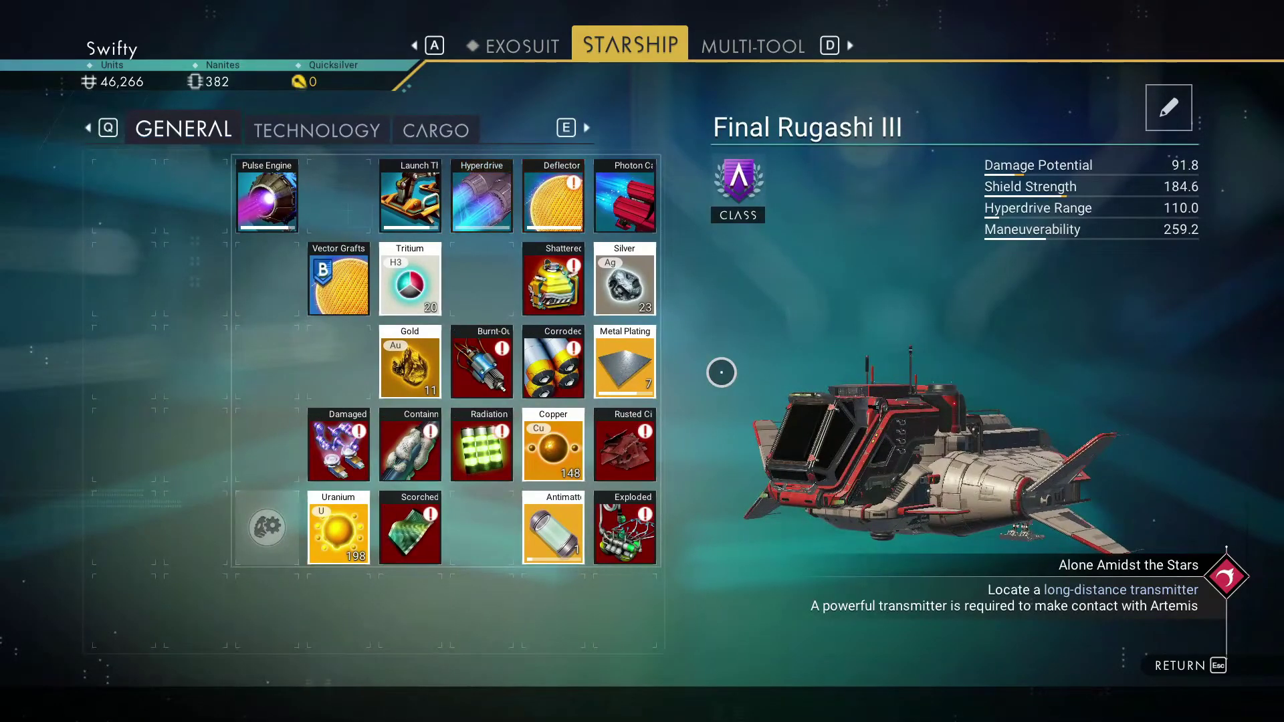
# Look over the starship Technology and Exosuit inventories, then close the inventory
pyautogui.press('e')
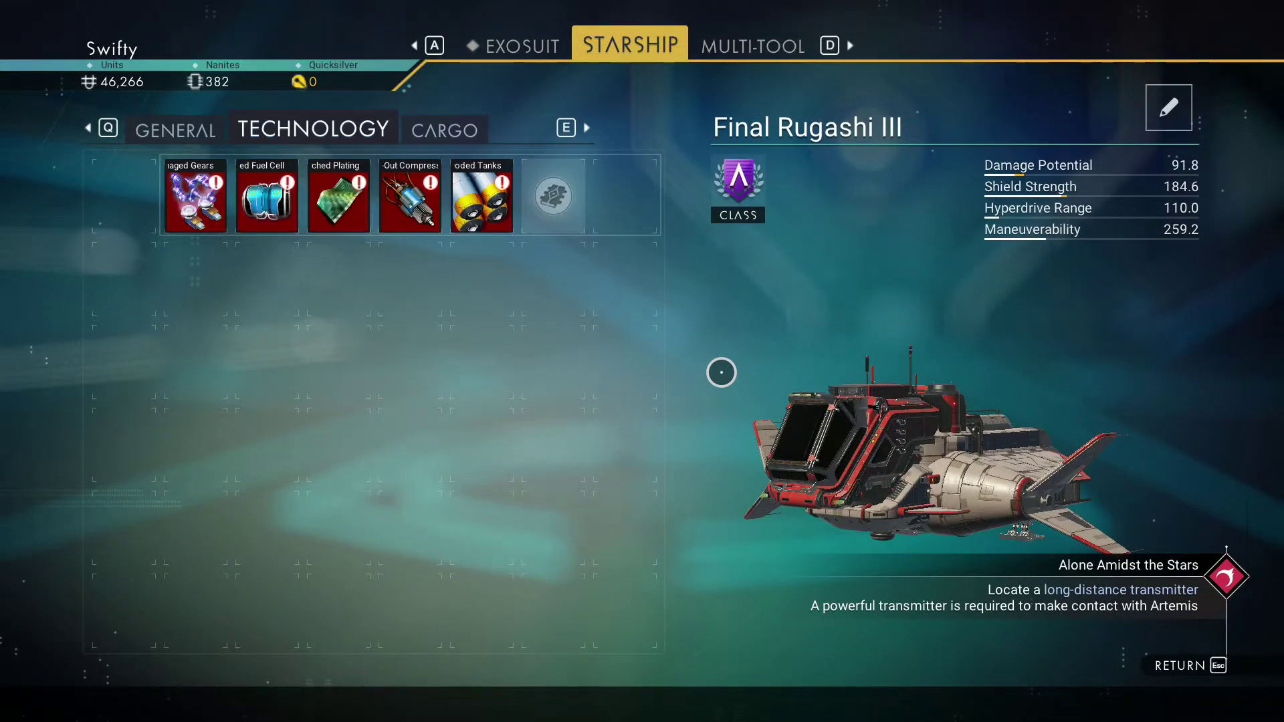
pyautogui.press('a')
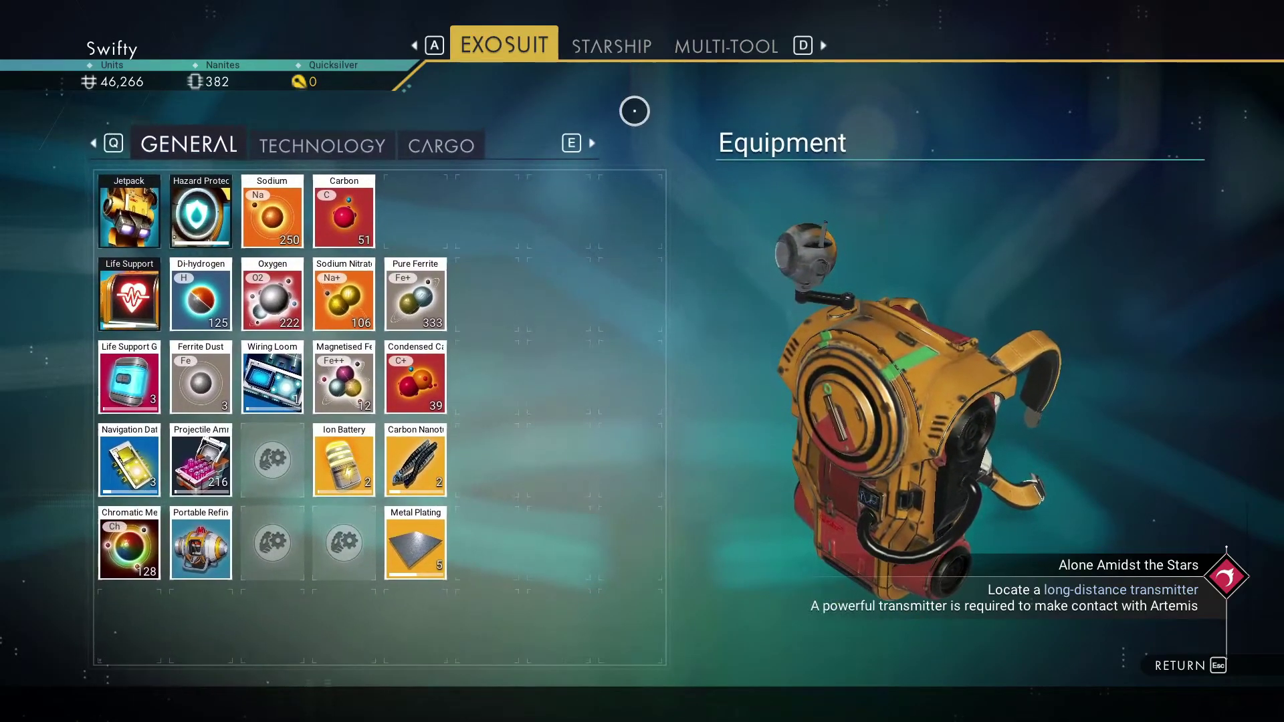
pyautogui.press('Escape')
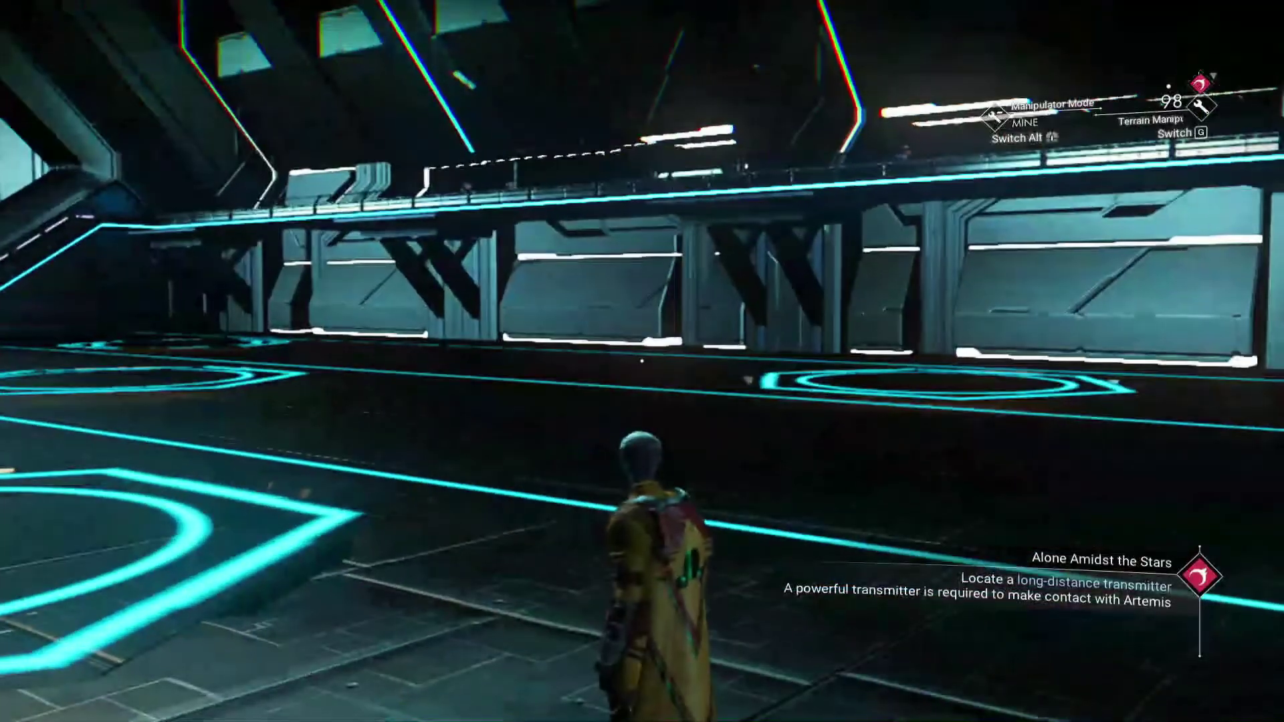
# Walk around the hangar, checking the inventory, and stand beside the Final Rugashi III
pyautogui.press('w')
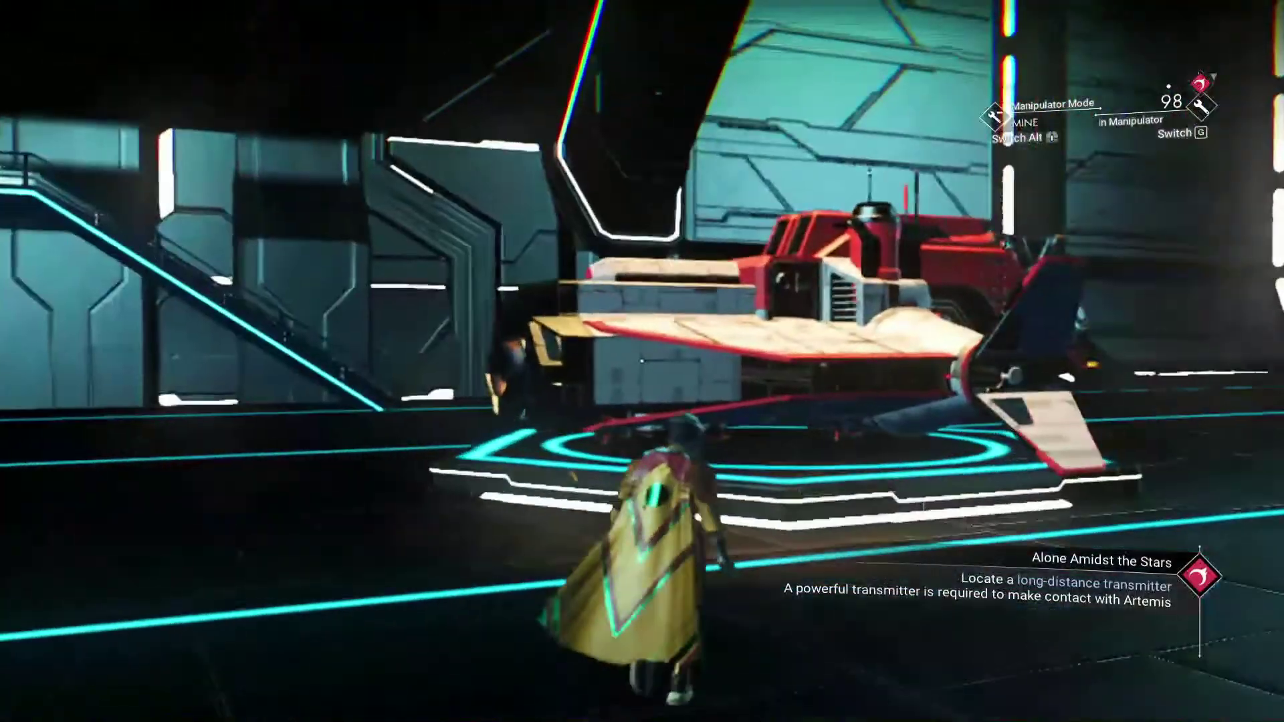
pyautogui.press('w')
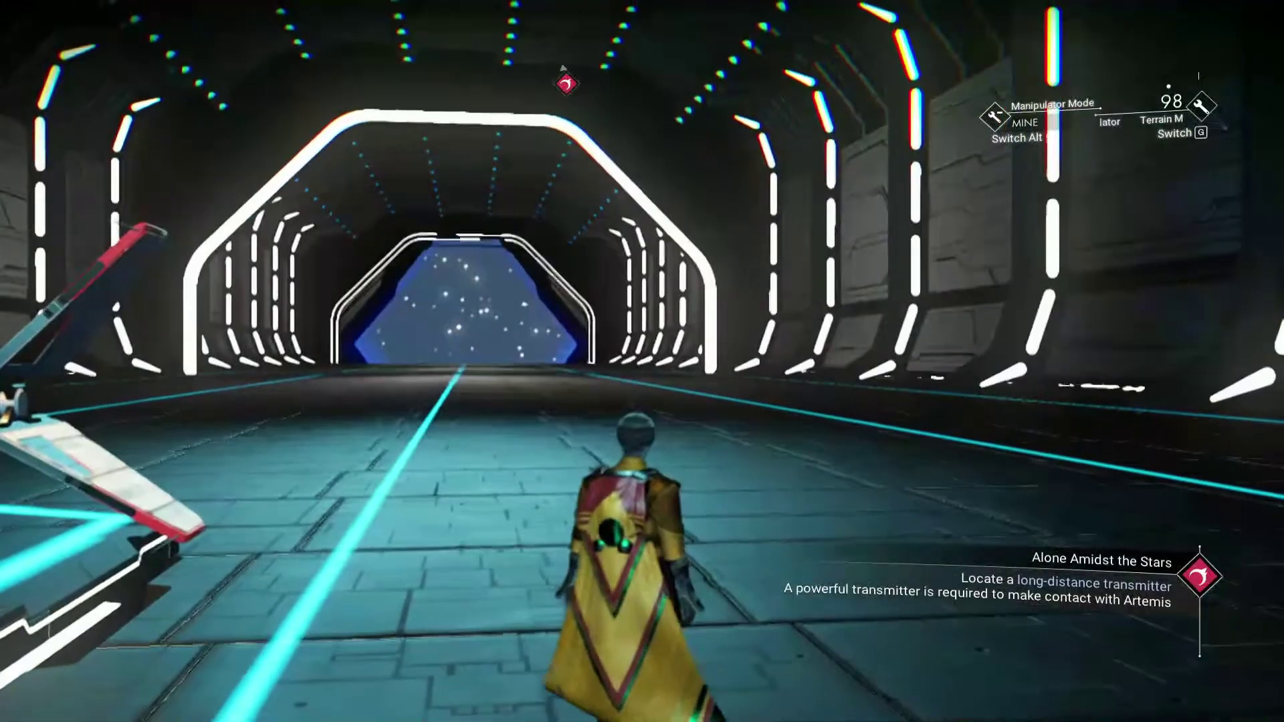
pyautogui.press('Tab')
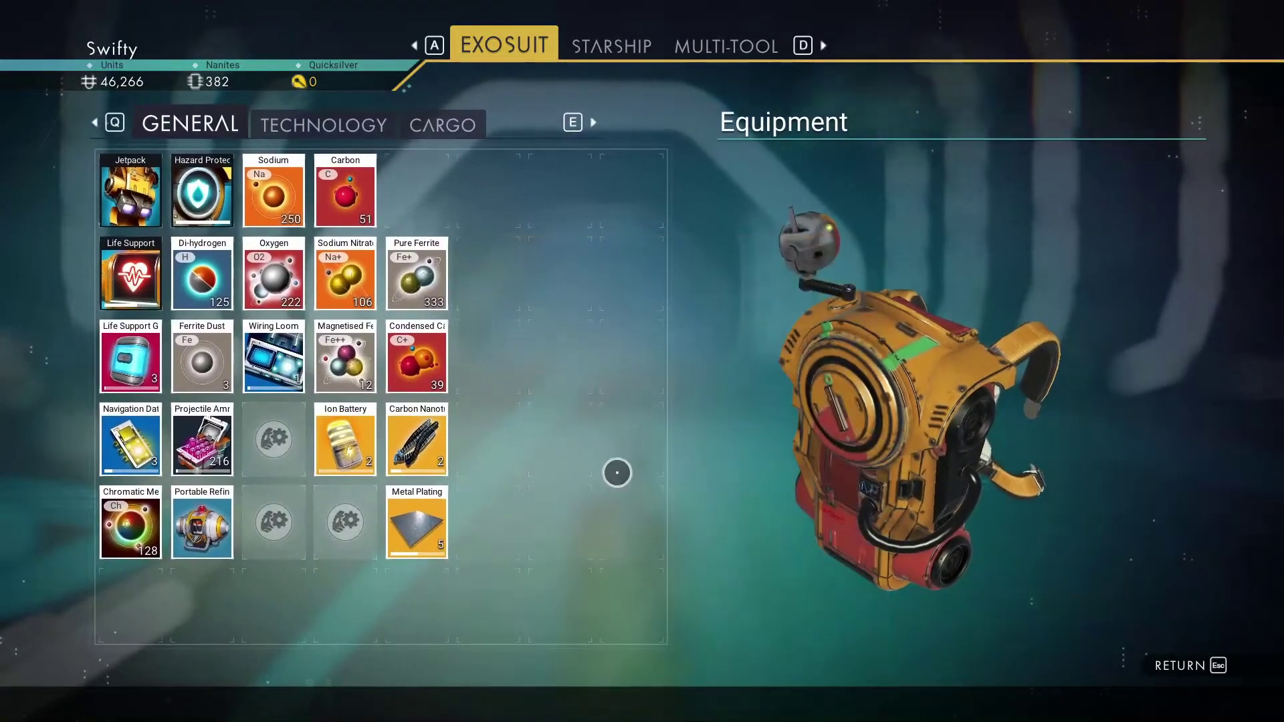
pyautogui.press('Escape')
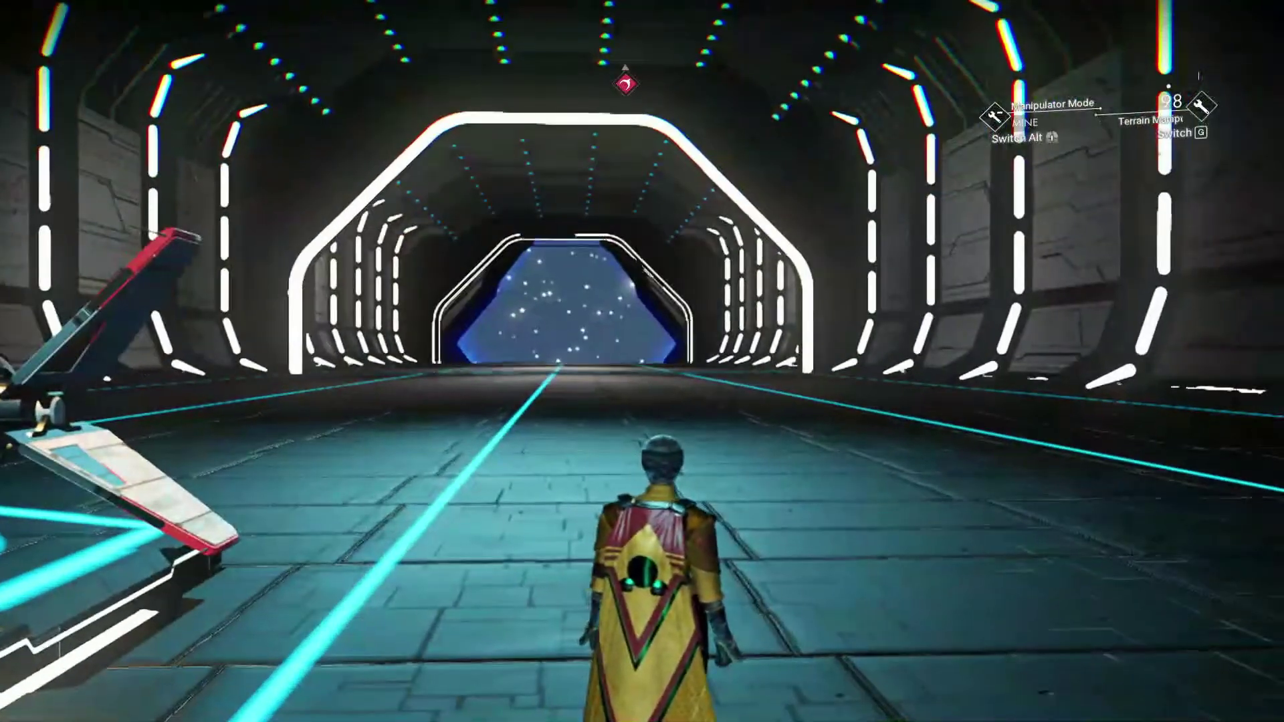
pyautogui.press('w')
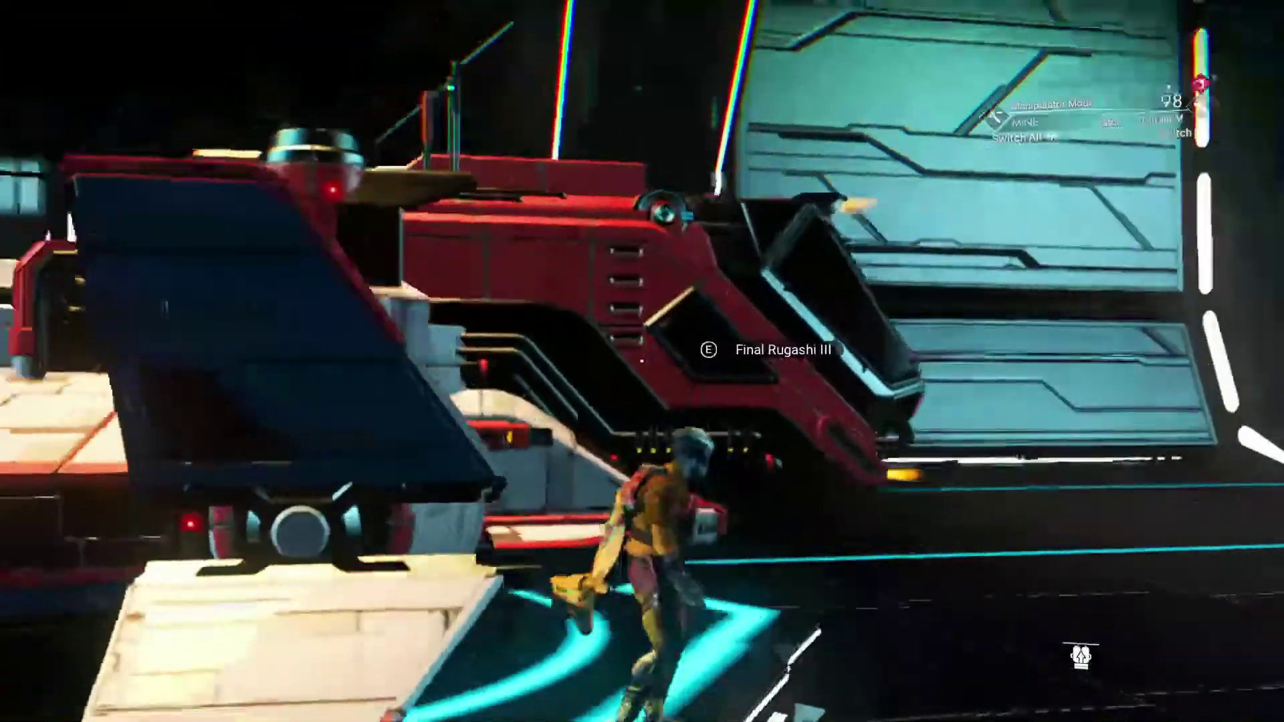
pyautogui.press('Tab')
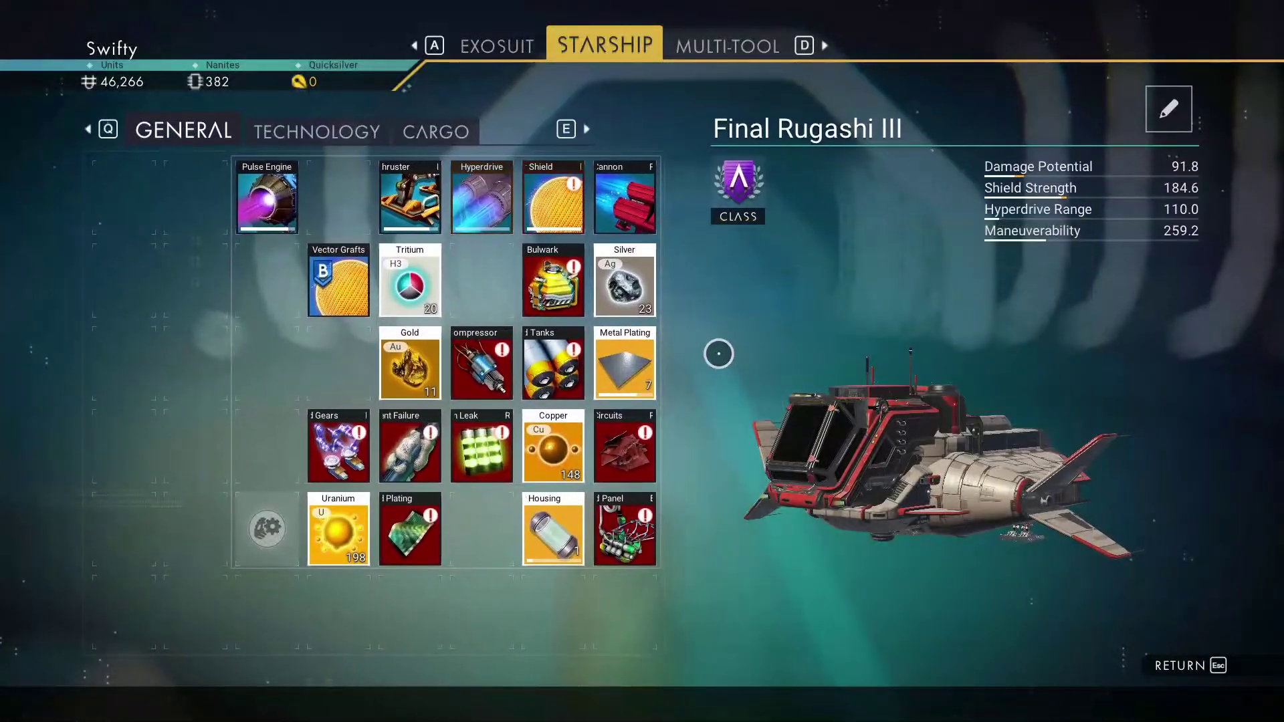
pyautogui.press('Escape')
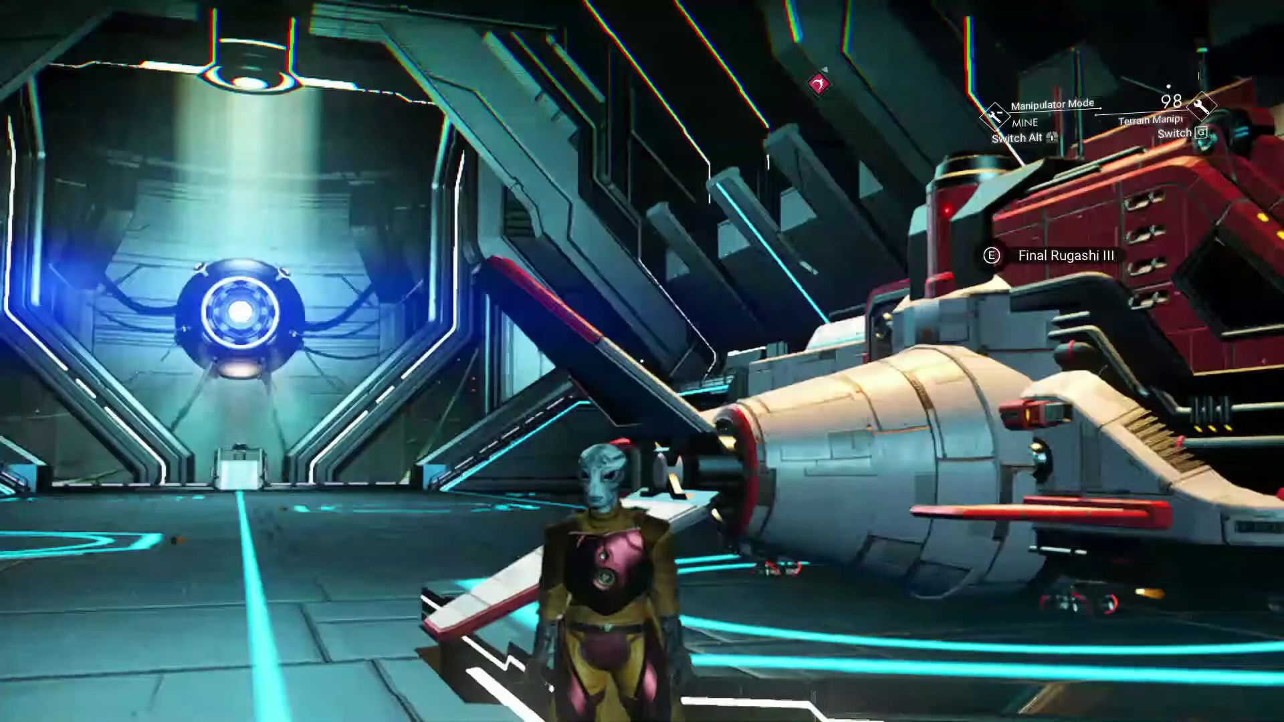